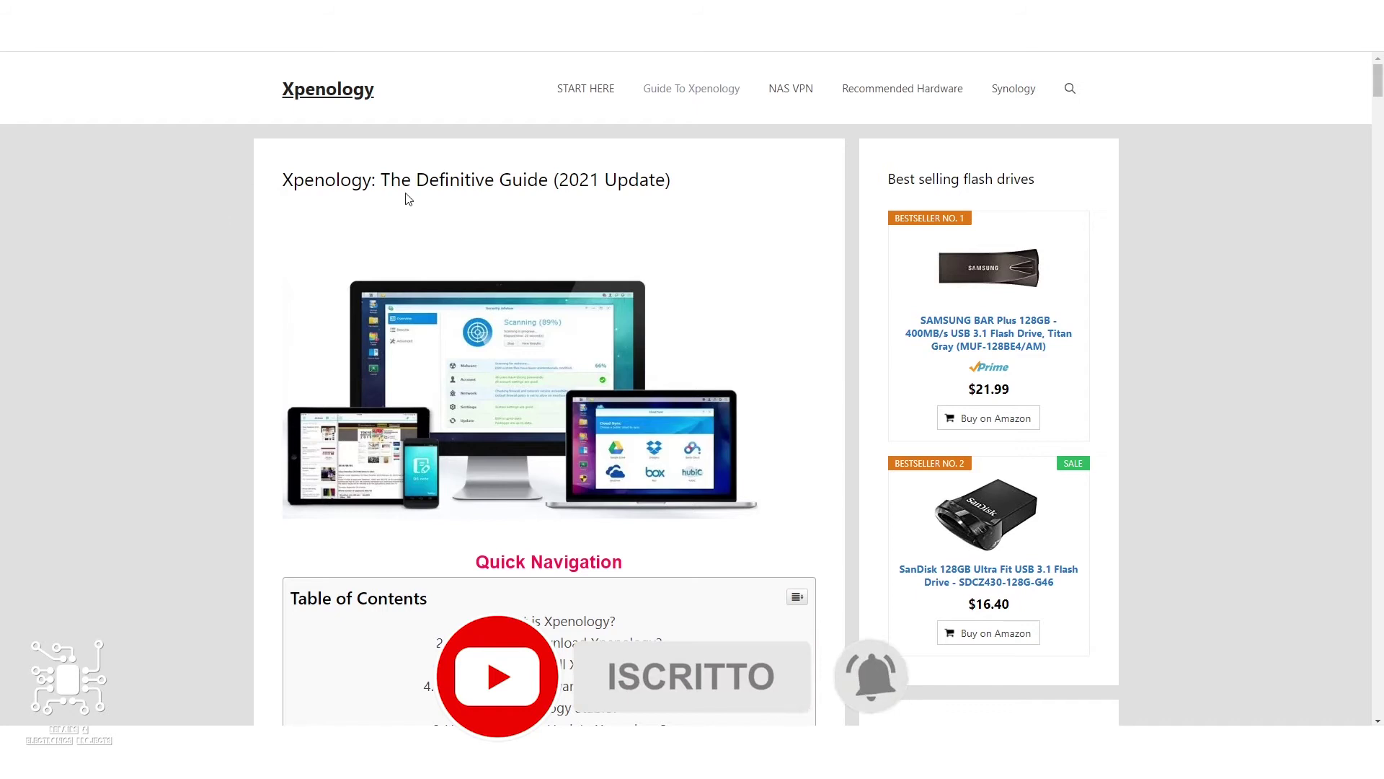
# Find the section on downloading Xpenology in the guide and open its newsletter subscription link
pyautogui.scroll(-5, 406, 198)
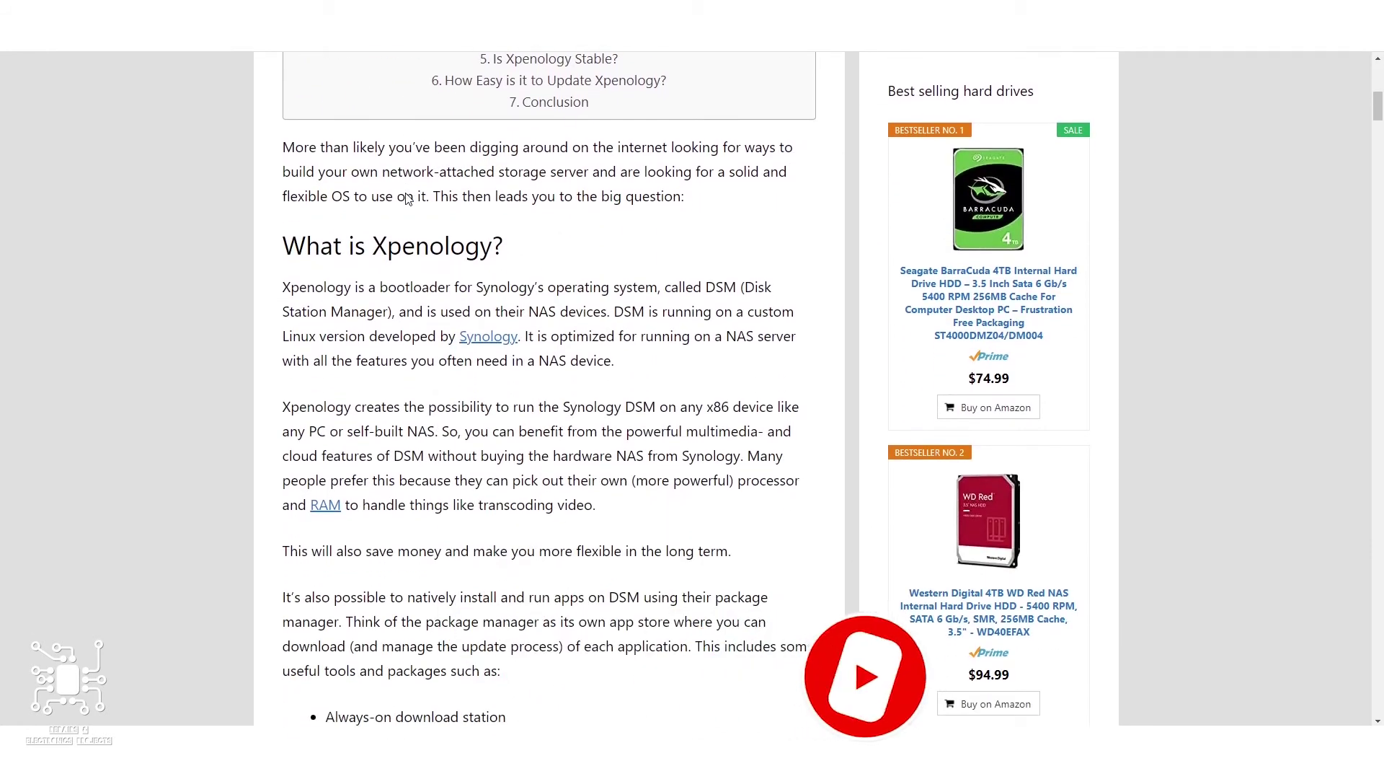
pyautogui.scroll(-10, 405, 198)
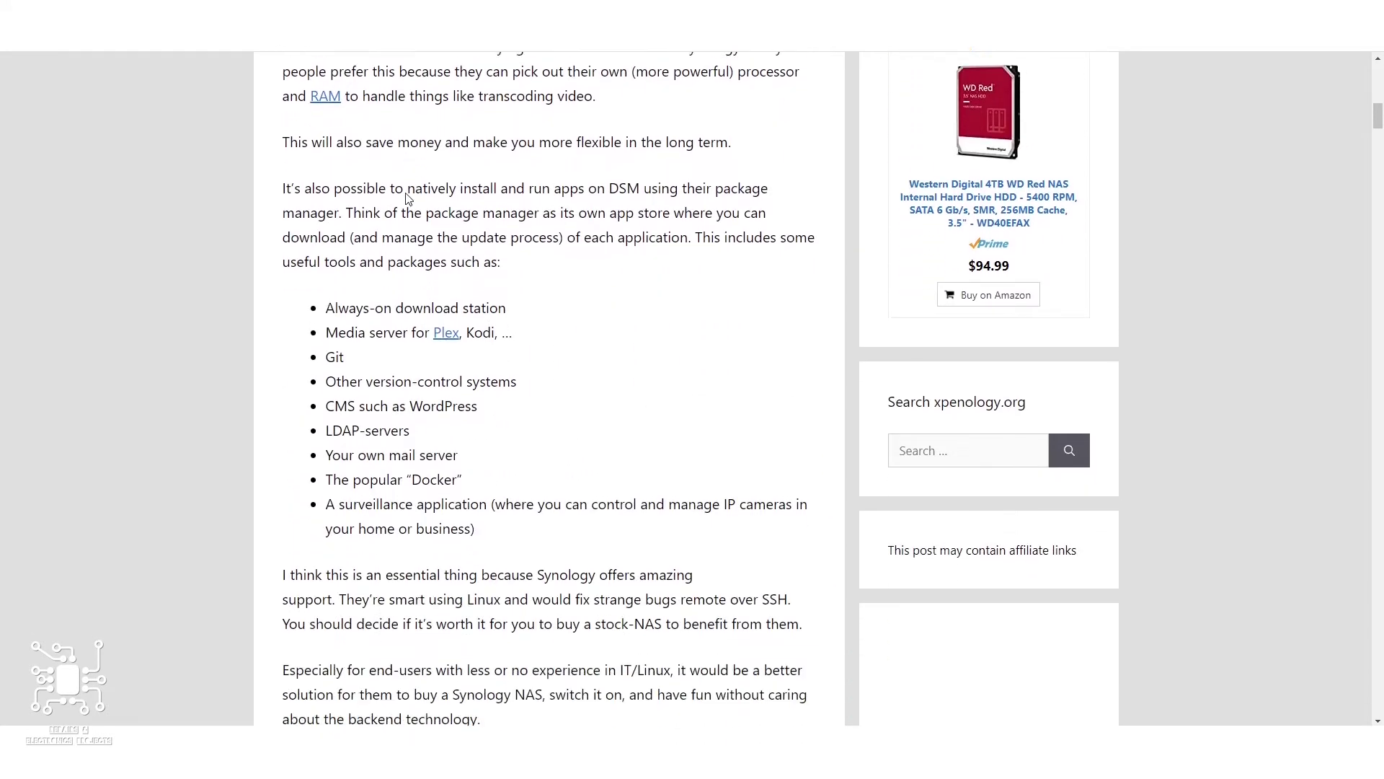
pyautogui.scroll(-3, 407, 199)
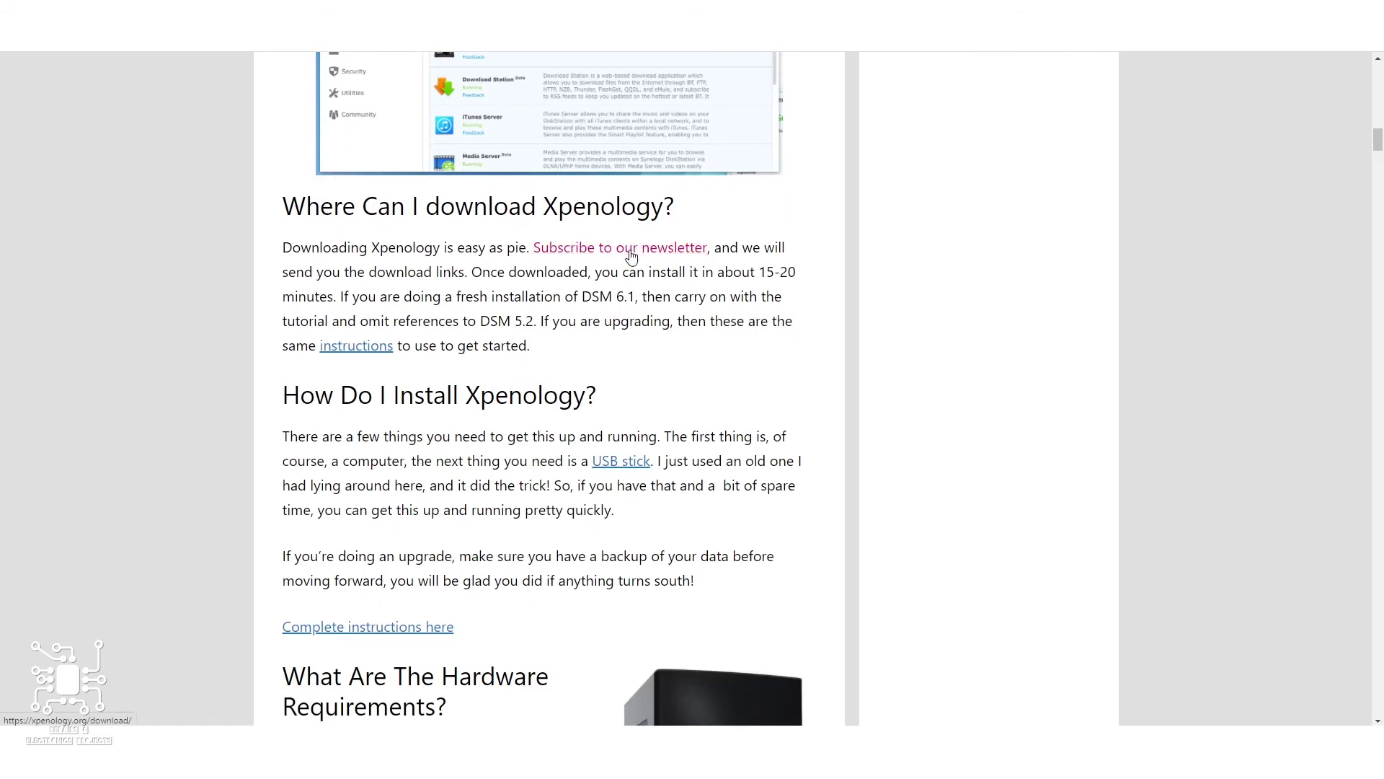
pyautogui.click(631, 256)
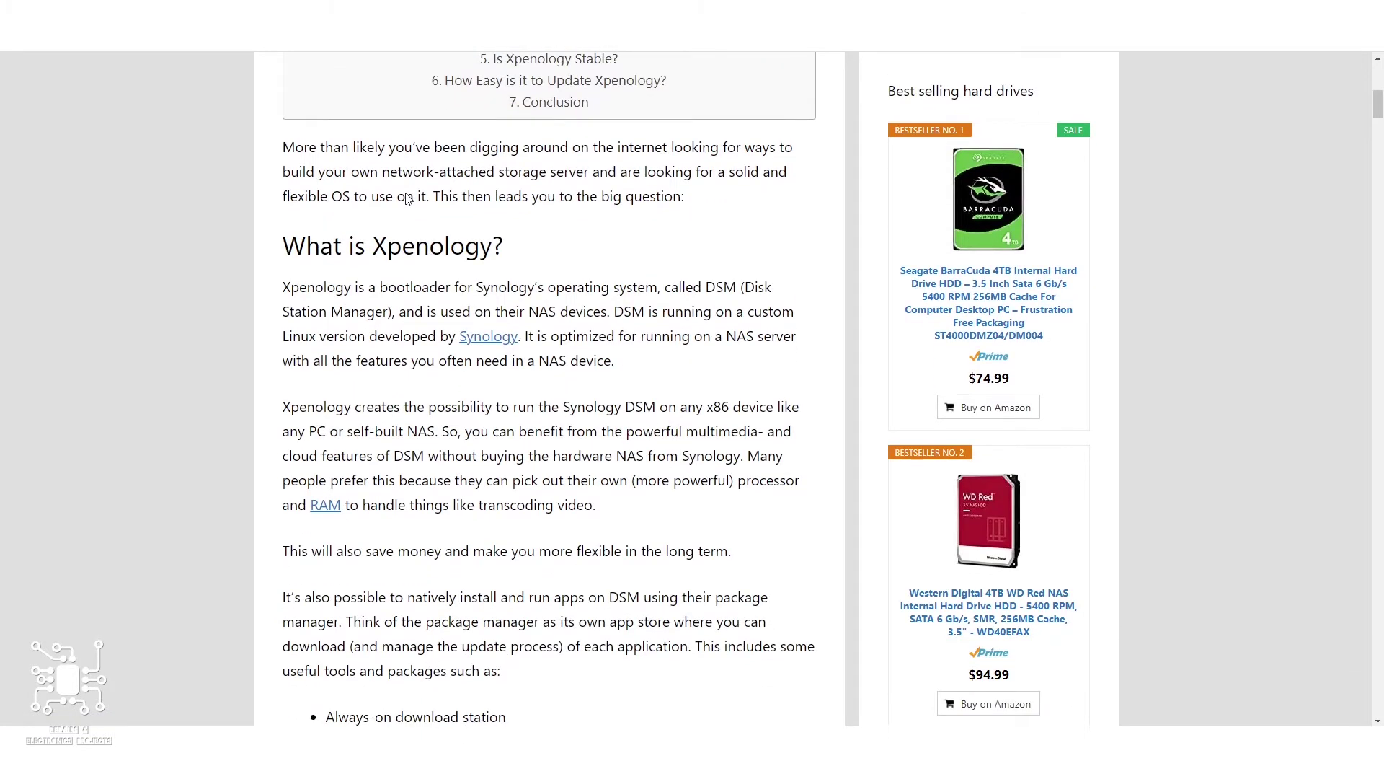
pyautogui.scroll(-8, 407, 199)
pyautogui.scroll(-10, 408, 198)
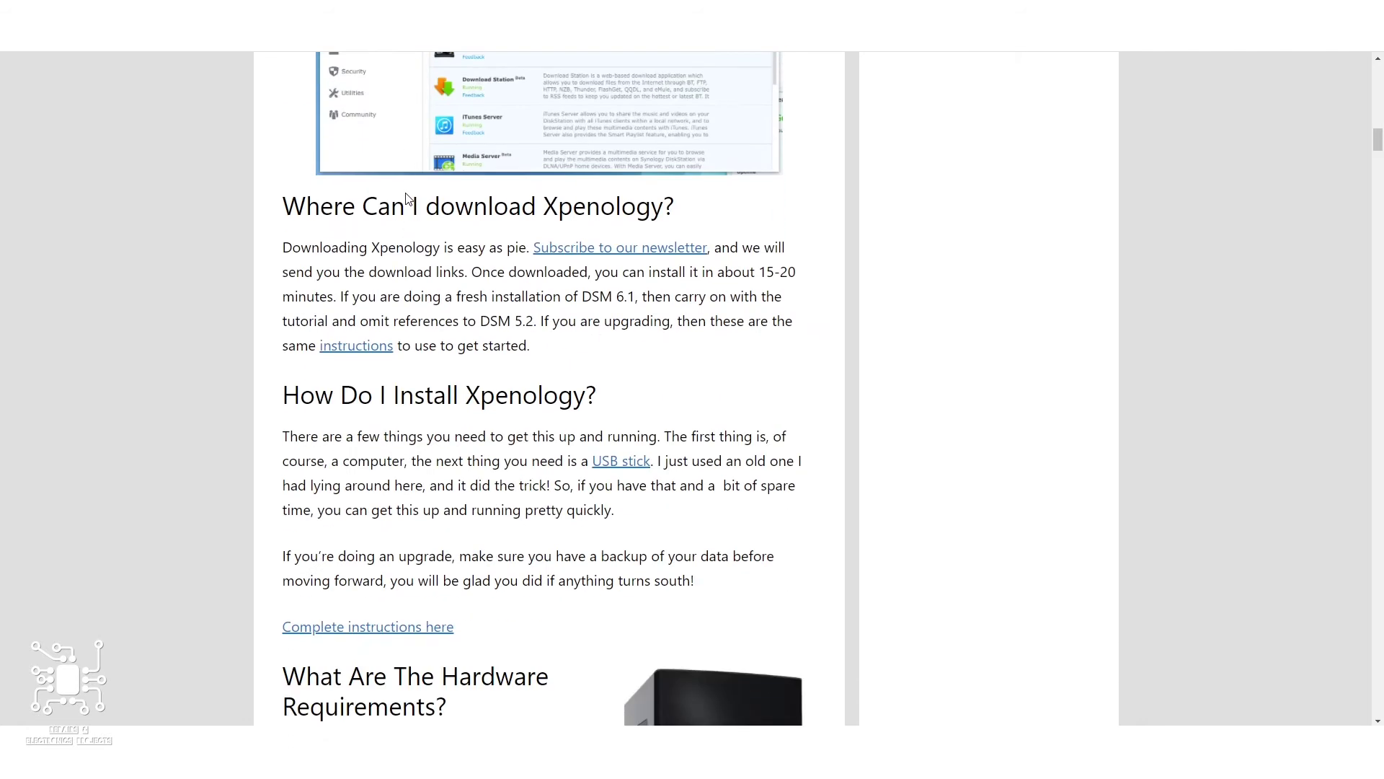
pyautogui.click(632, 256)
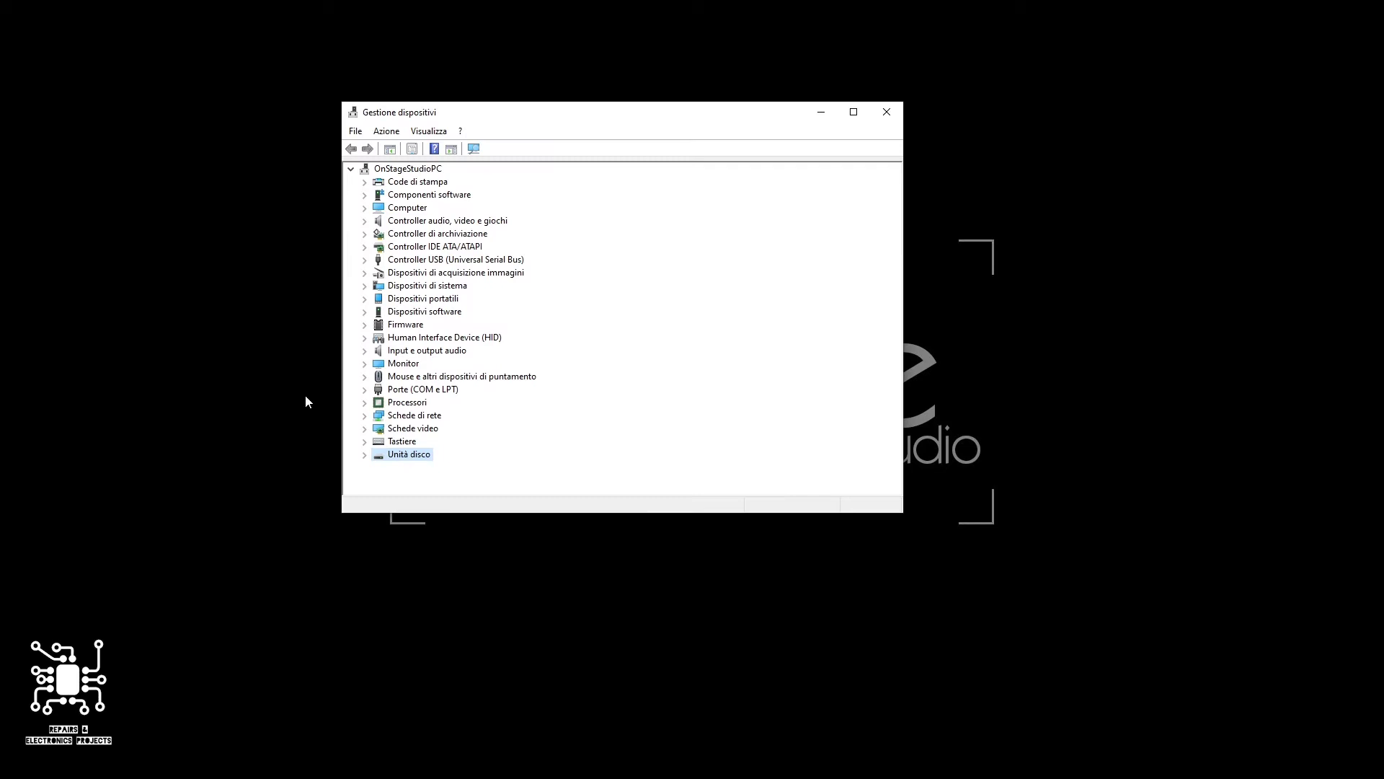
# Open the properties of the Kingston DataTraveler G2 USB Device among the disk drives in Device Manager
pyautogui.click(407, 402)
pyautogui.click(364, 454)
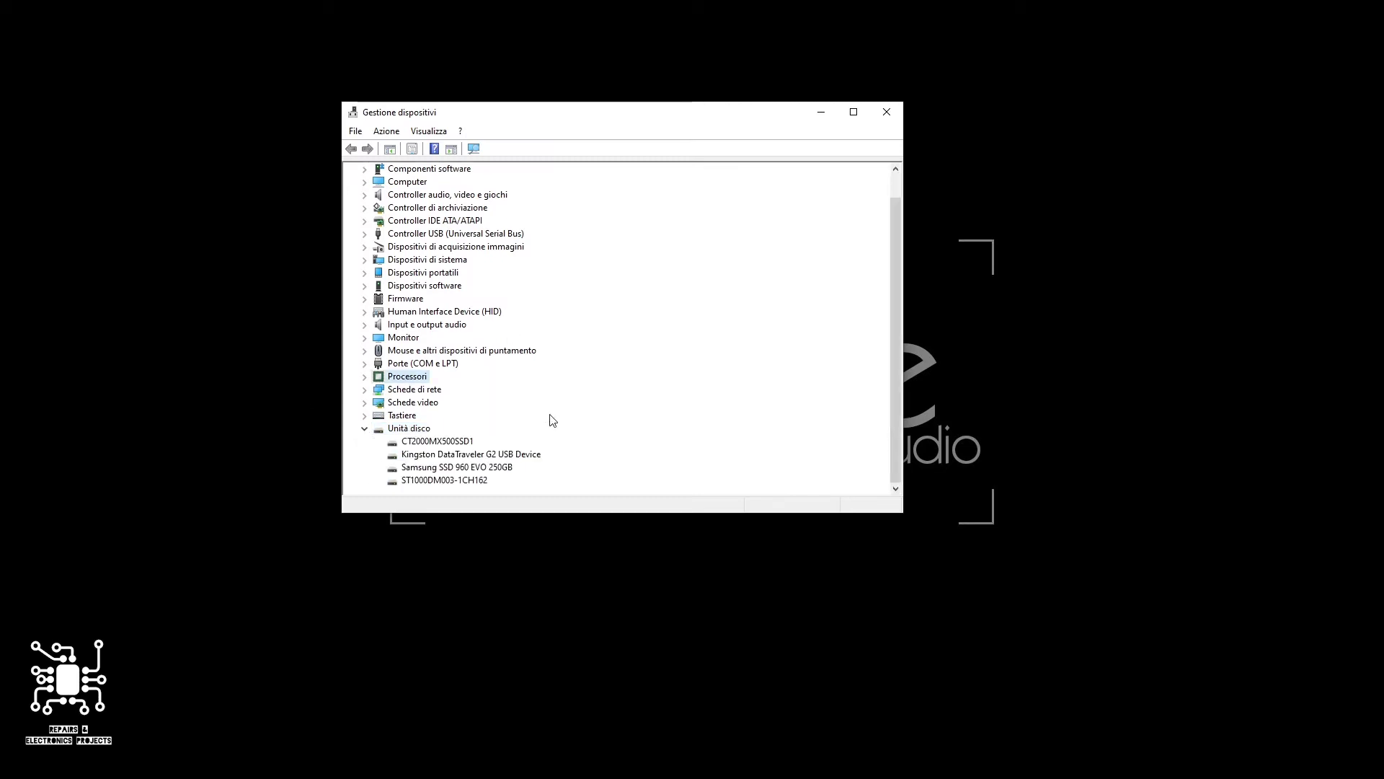
pyautogui.doubleClick(499, 455)
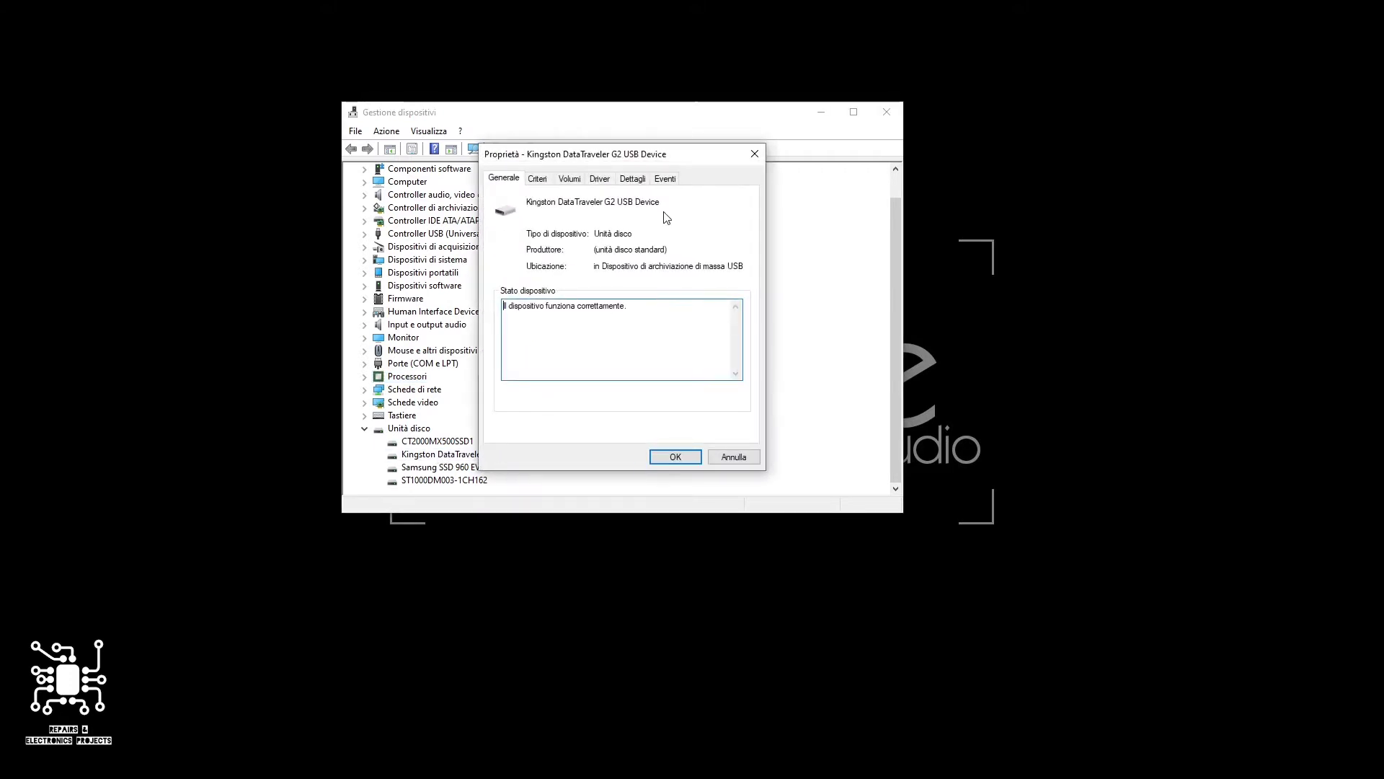
# Display the Padre property in the details of the Kingston USB device
pyautogui.click(634, 179)
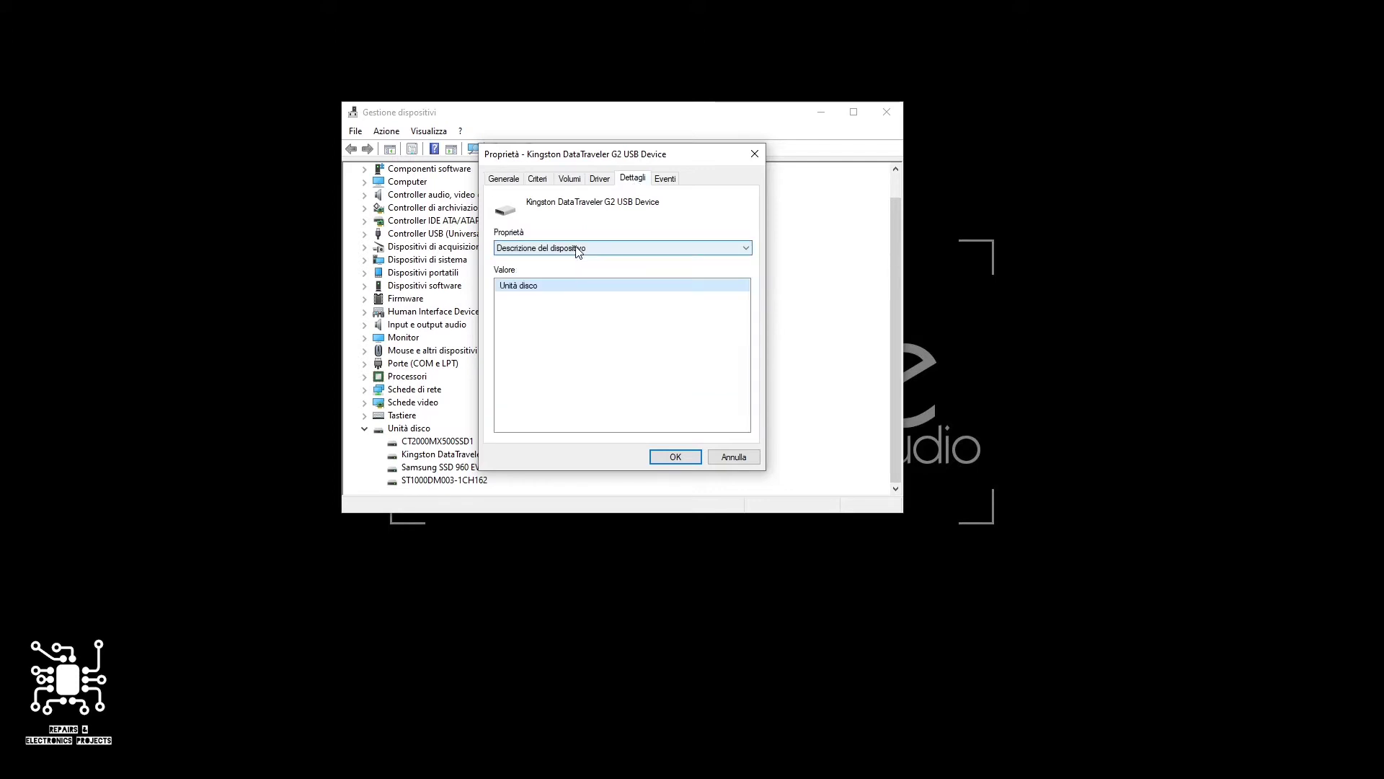
pyautogui.click(597, 249)
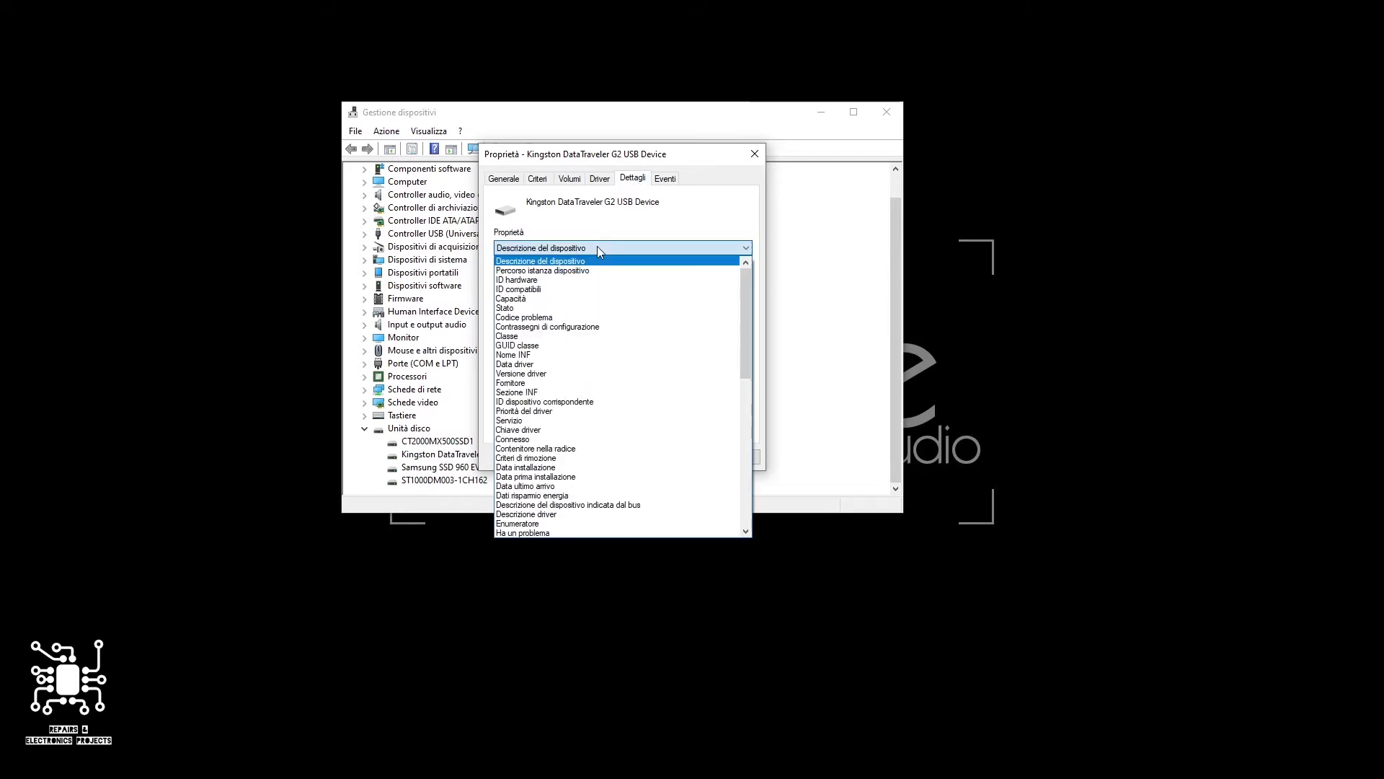
pyautogui.scroll(-4, 608, 442)
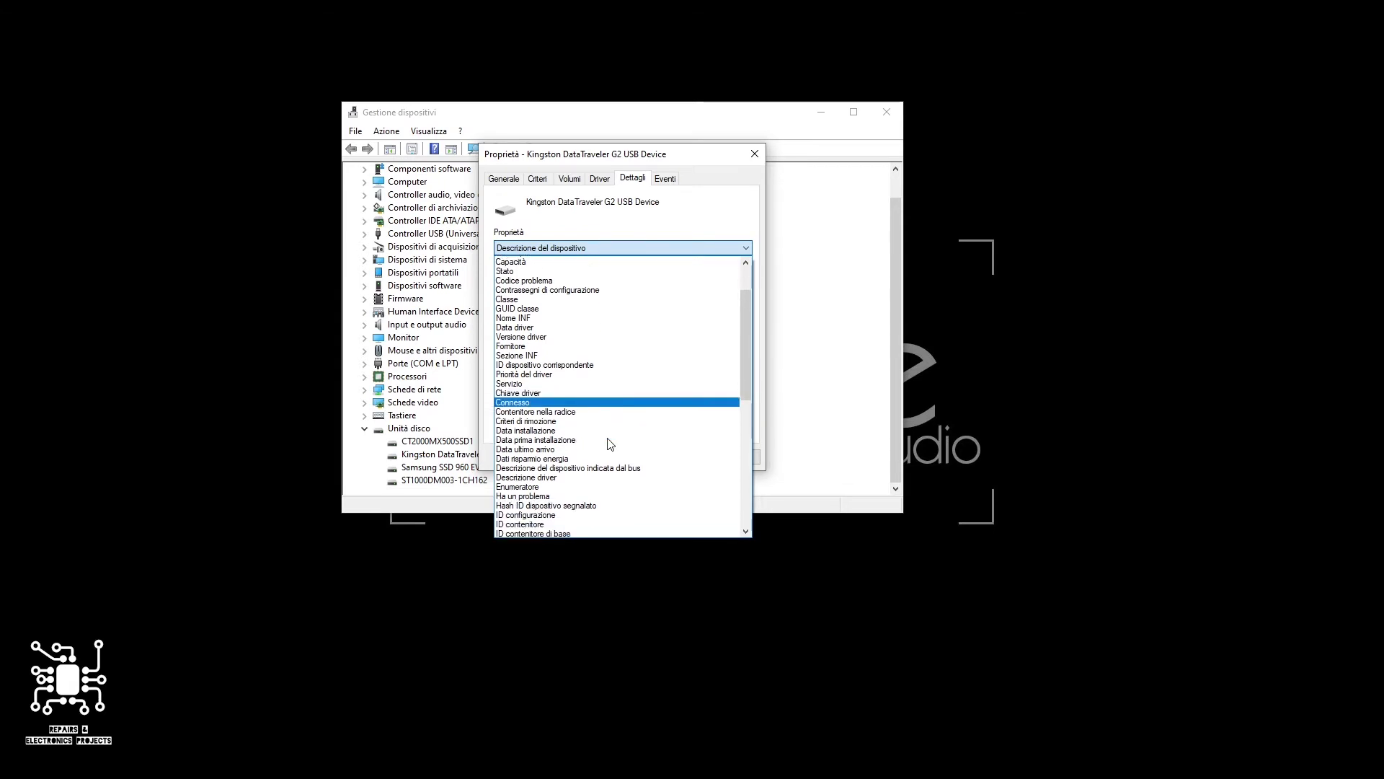
pyautogui.scroll(-3, 607, 442)
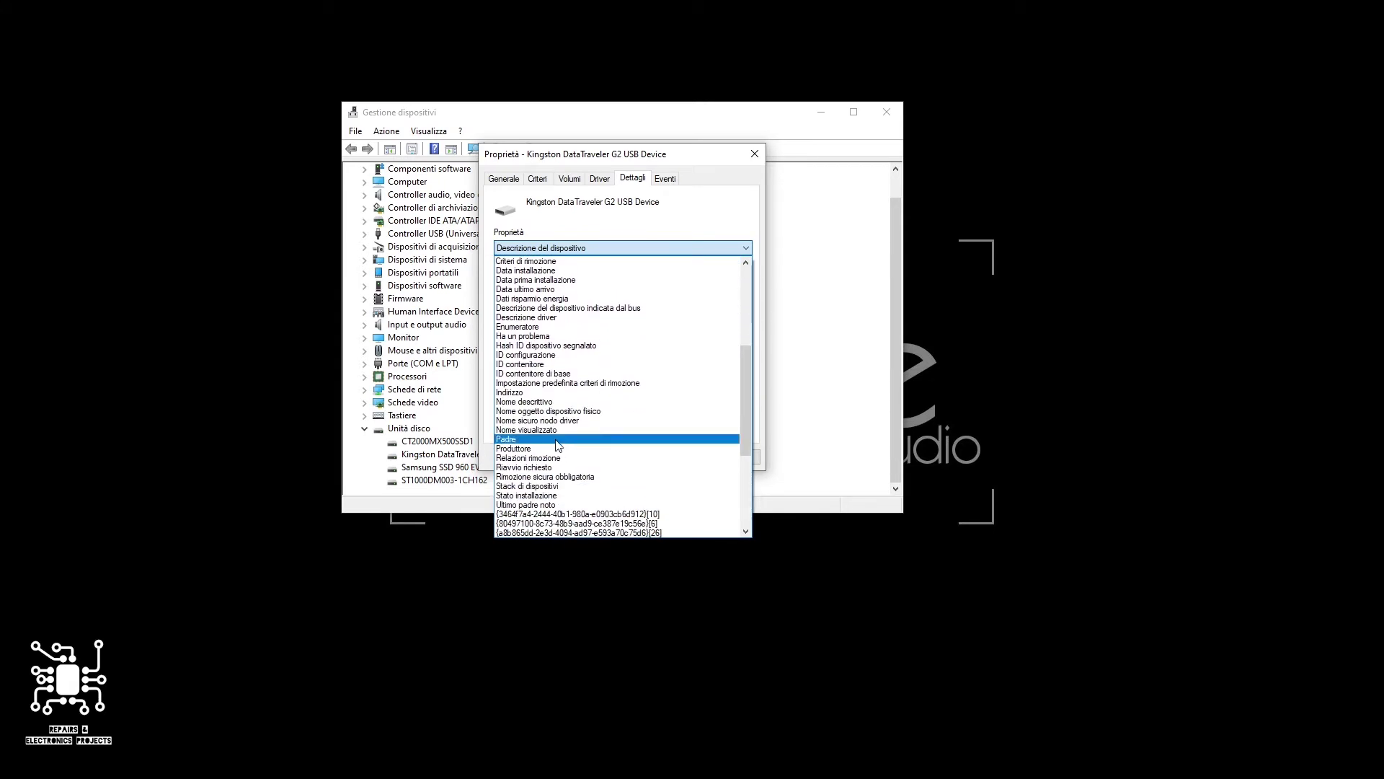
pyautogui.click(523, 439)
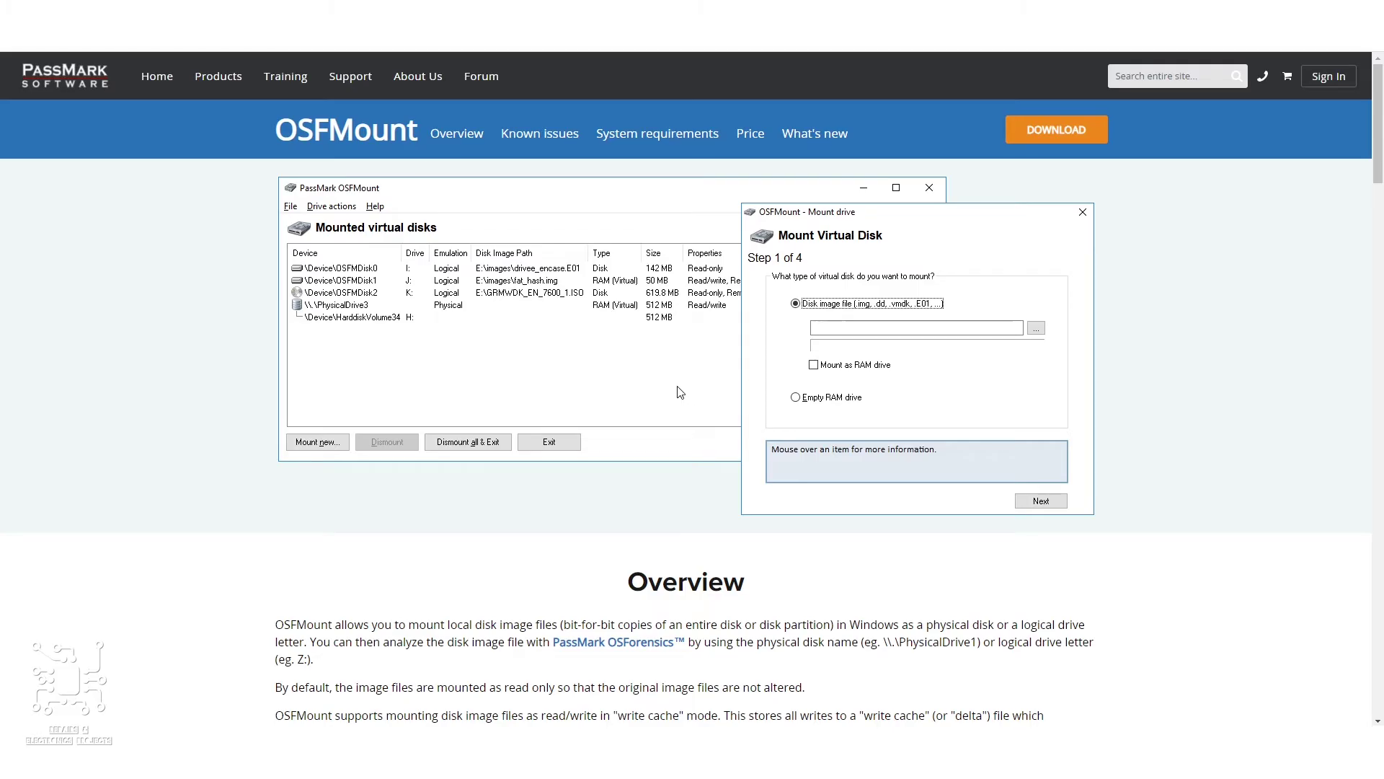
# Start mounting a new virtual disk in OSFMount from the image file D:\Download\synoboot_3615\ds3615_6.2\synoboot.img
pyautogui.scroll(-7, 619, 373)
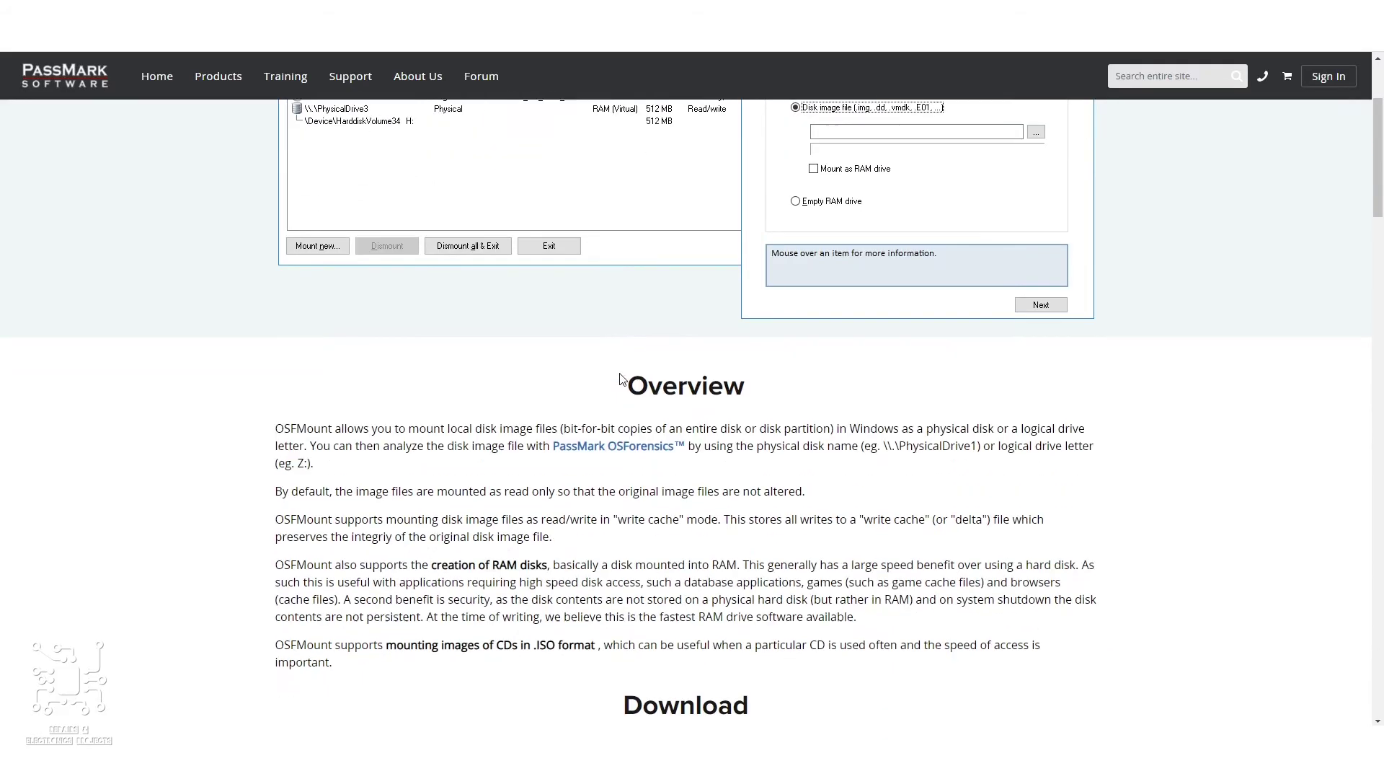
pyautogui.scroll(-1, 619, 373)
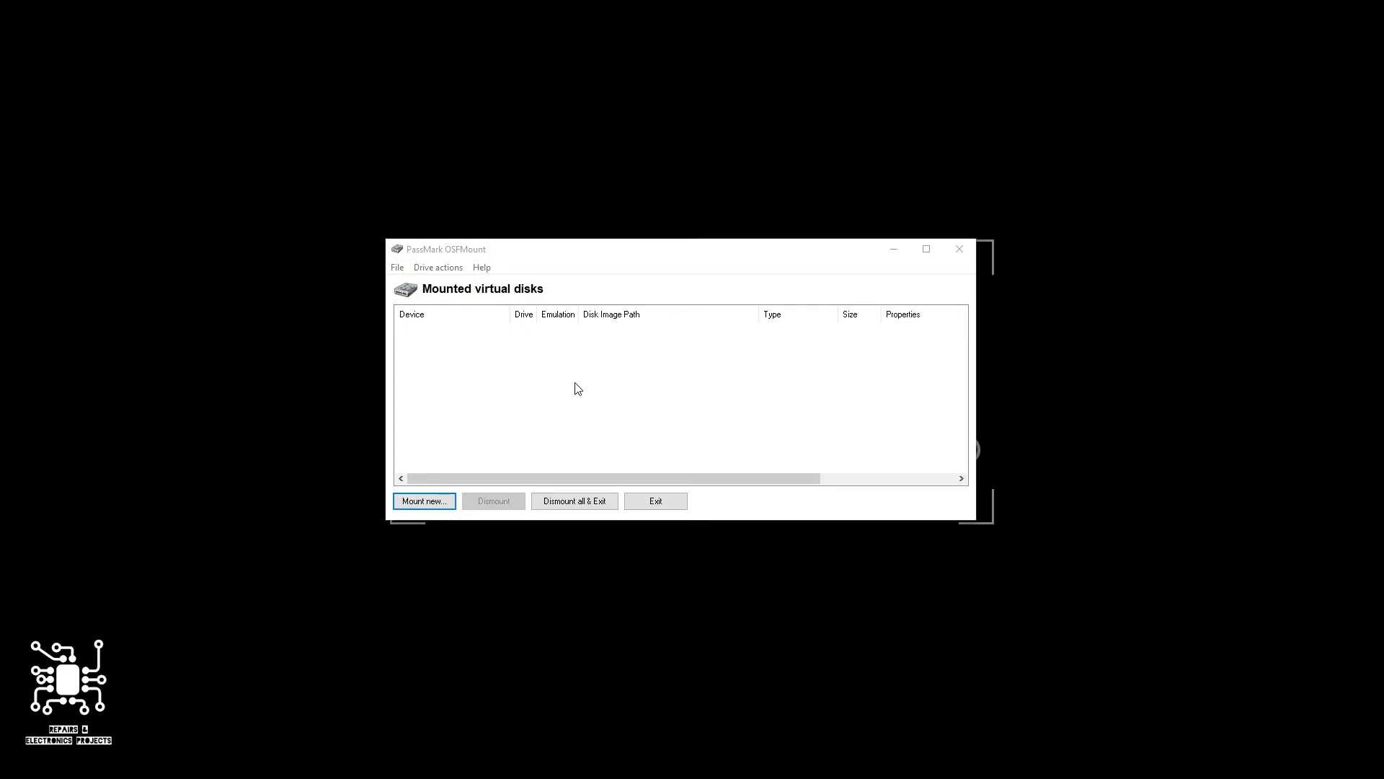
pyautogui.click(425, 501)
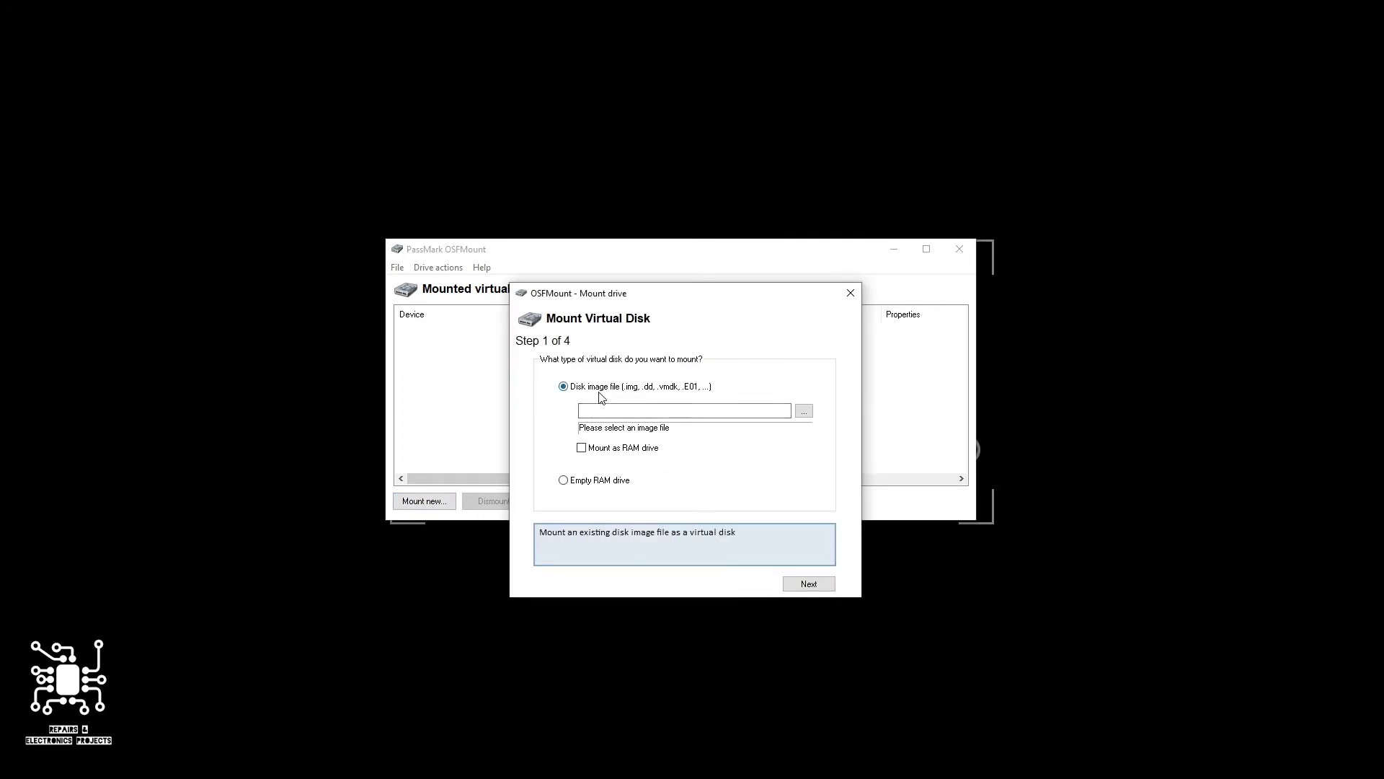
pyautogui.click(680, 409)
pyautogui.write('D:\\Download\\synoboot_3615\\ds3615_6.2\\synoboot.img')
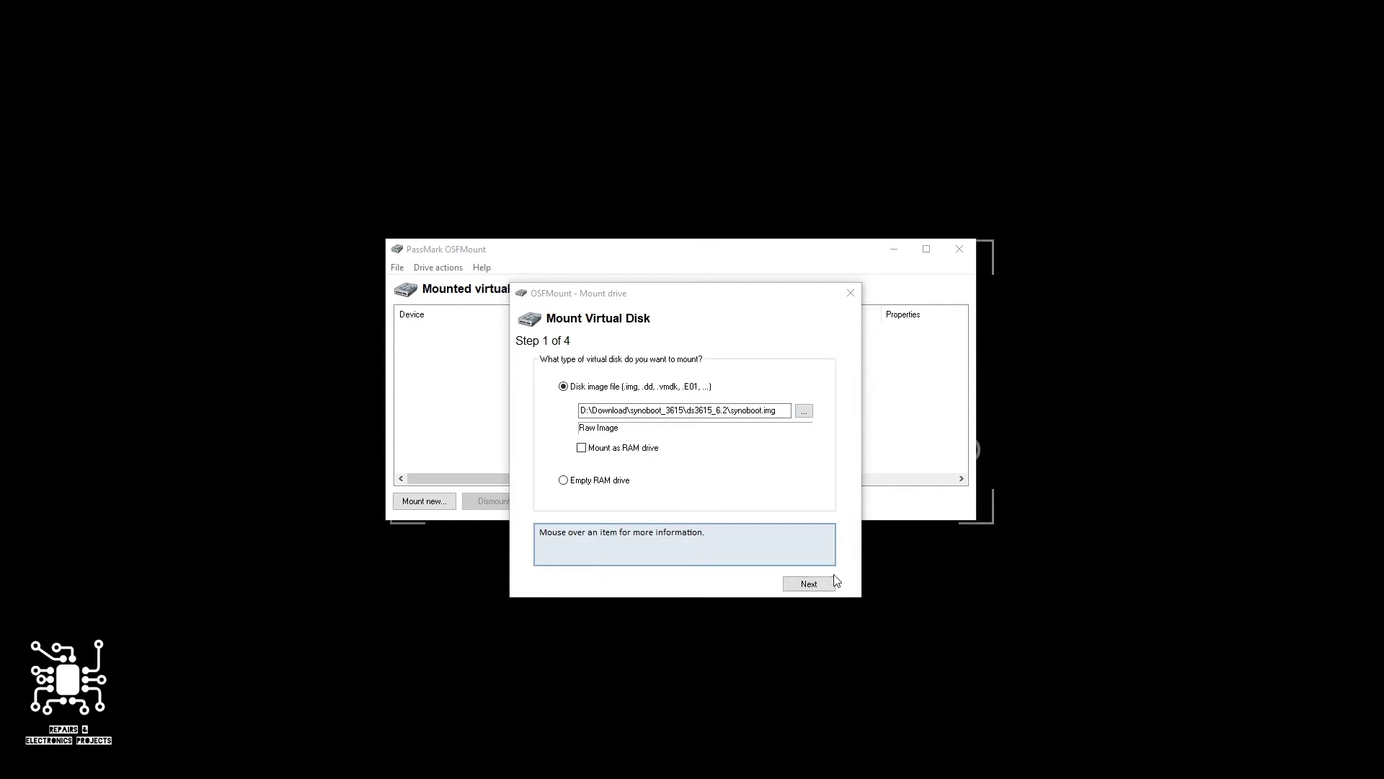
pyautogui.click(810, 584)
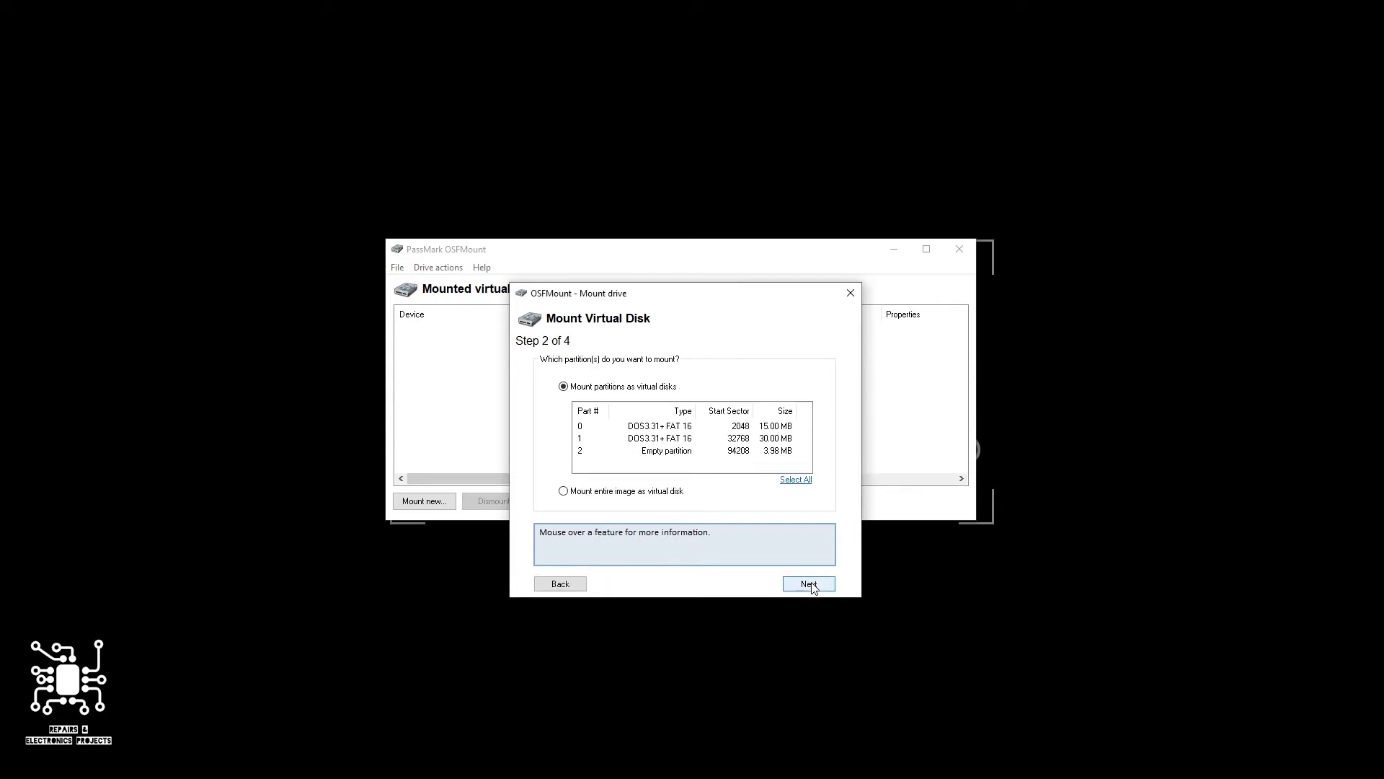
# Mount partition 0, the 15.00 MB FAT 16 one, as a virtual disk with the read-only option turned off
pyautogui.click(648, 427)
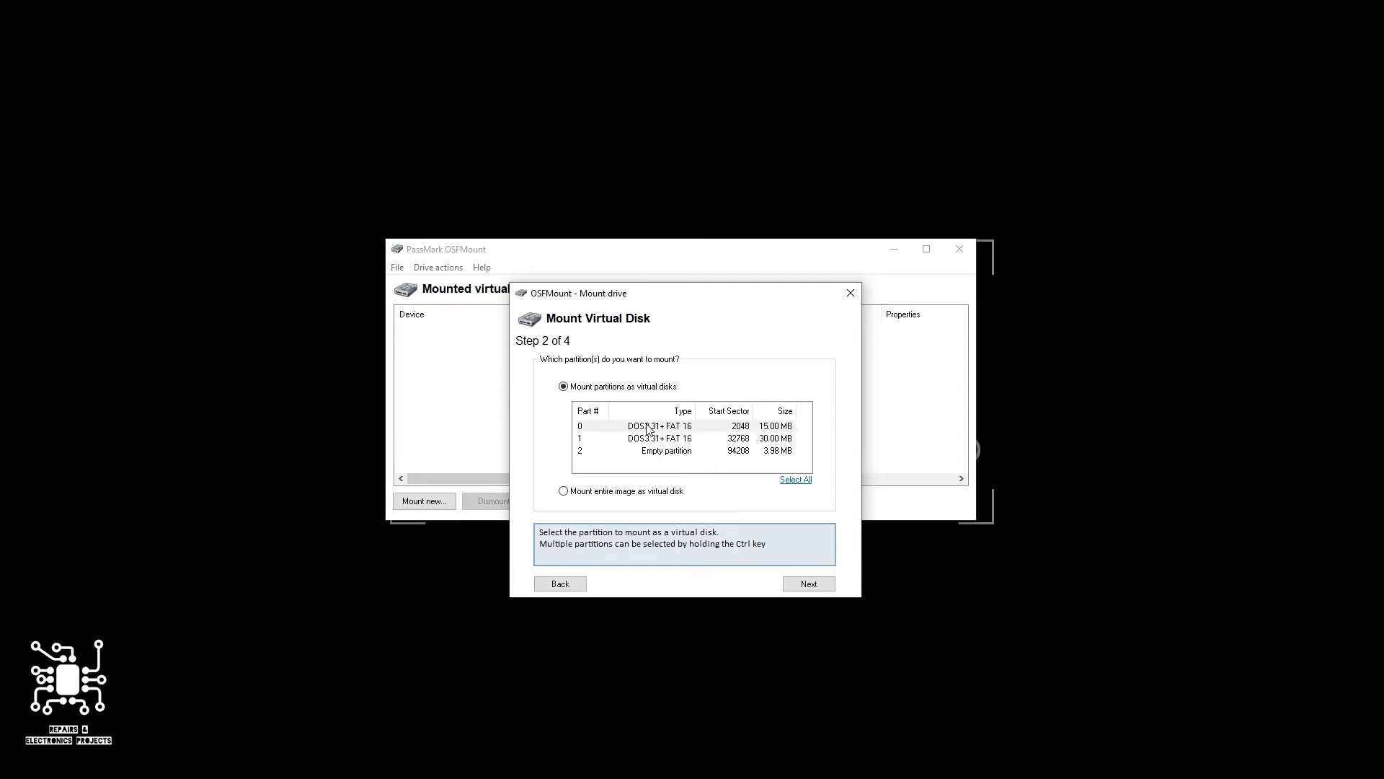
pyautogui.click(648, 427)
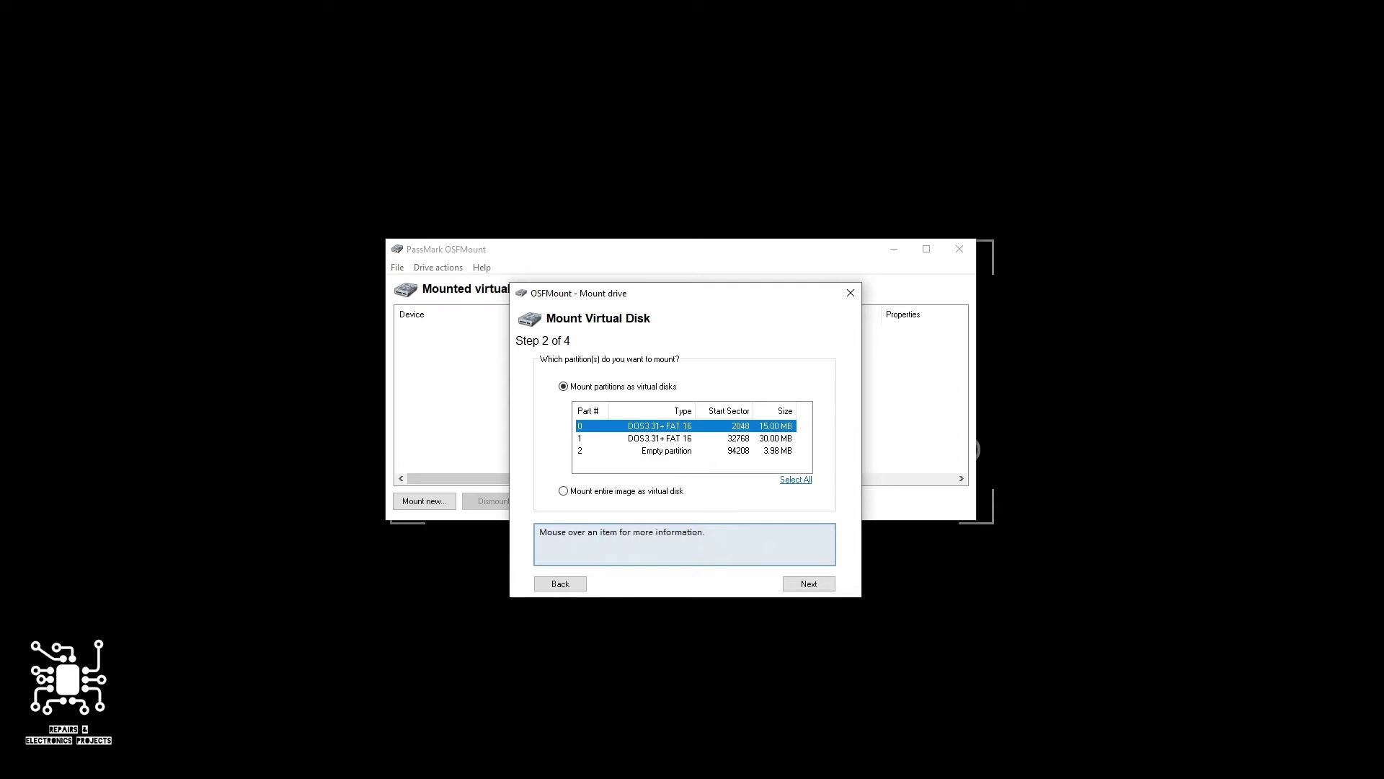
pyautogui.click(807, 582)
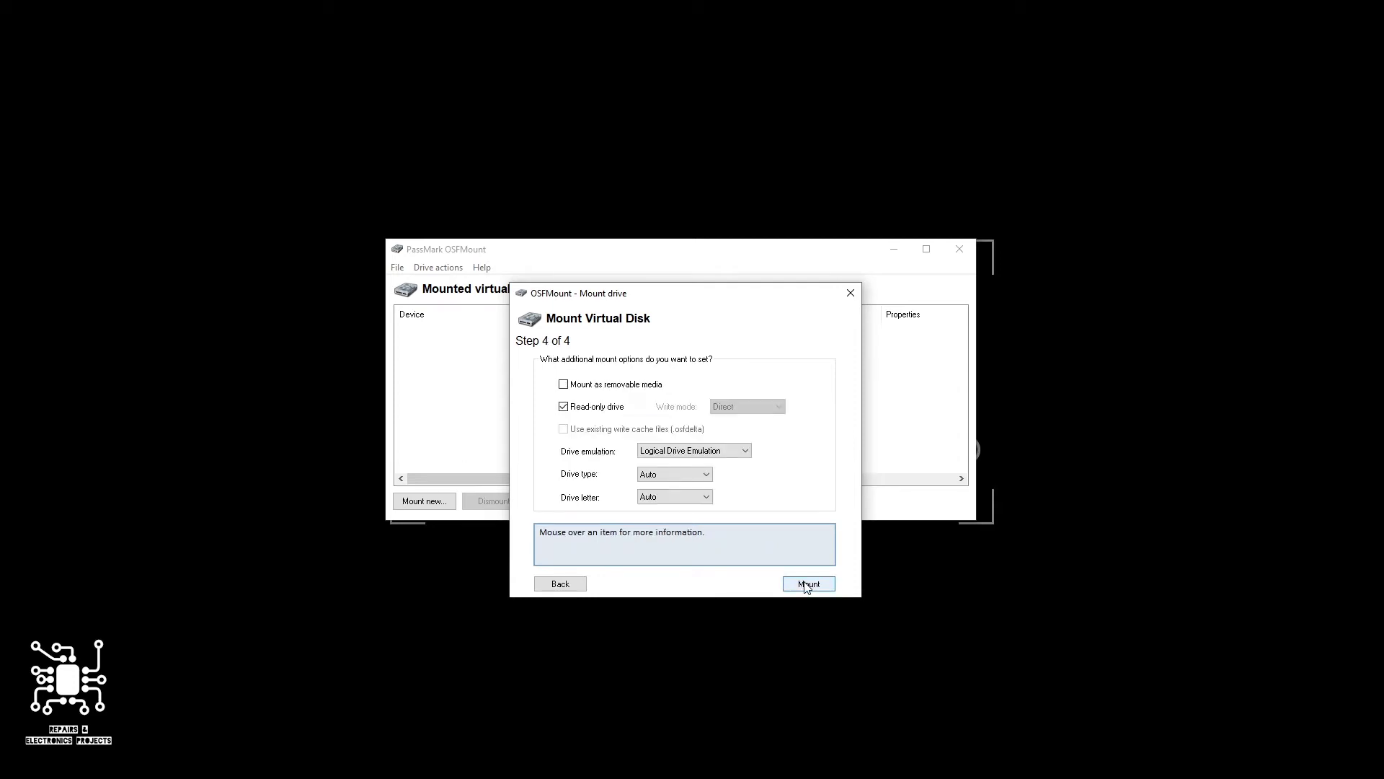
pyautogui.click(564, 408)
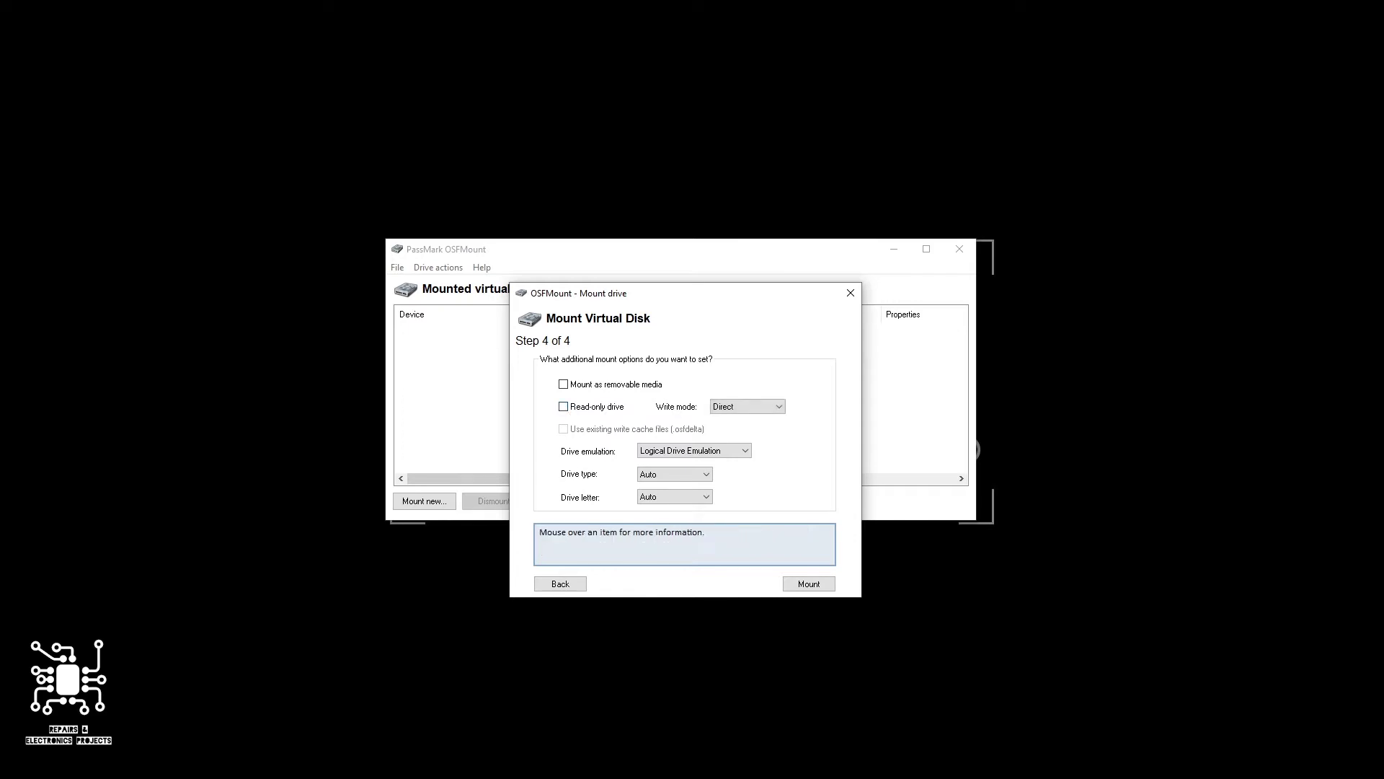
pyautogui.click(809, 584)
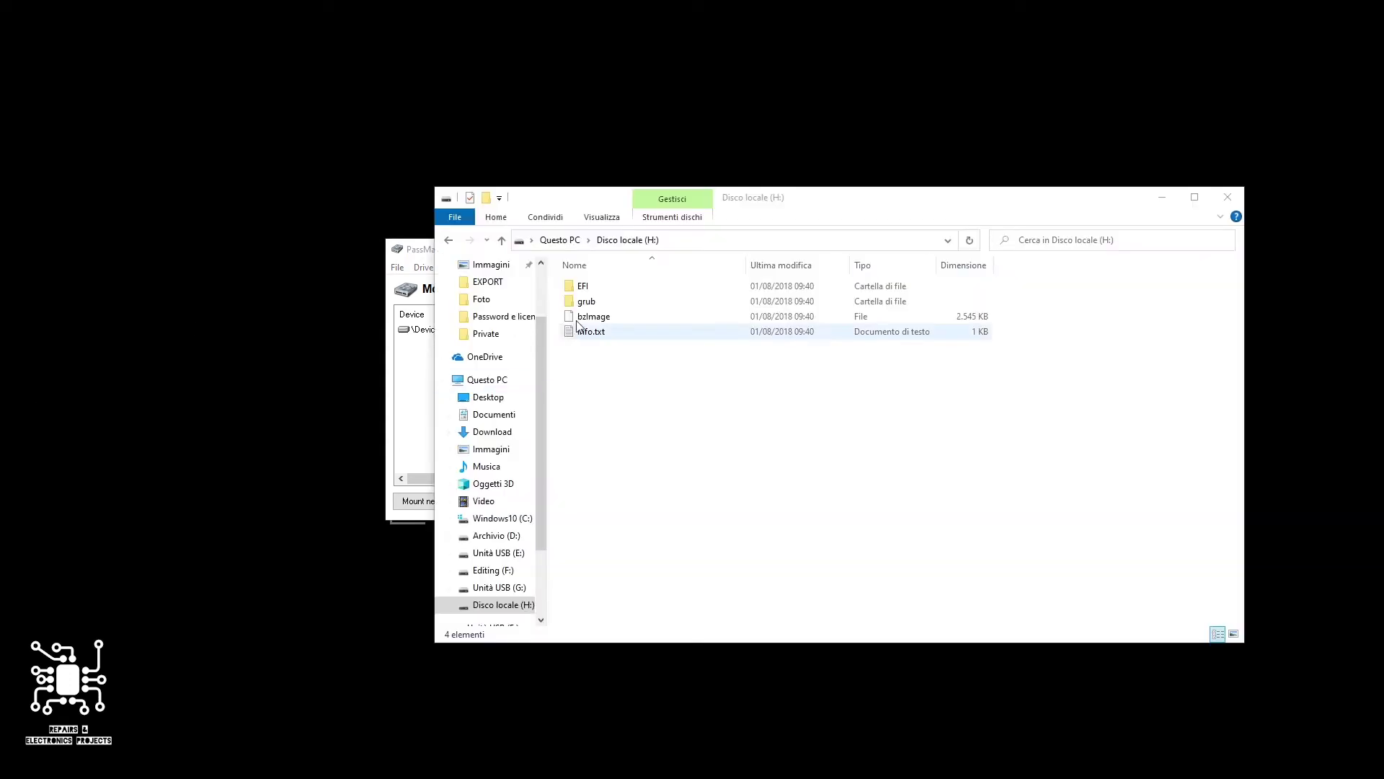
# Open grub.cfg from the grub folder of the mounted H: drive in Notepad++
pyautogui.doubleClick(586, 301)
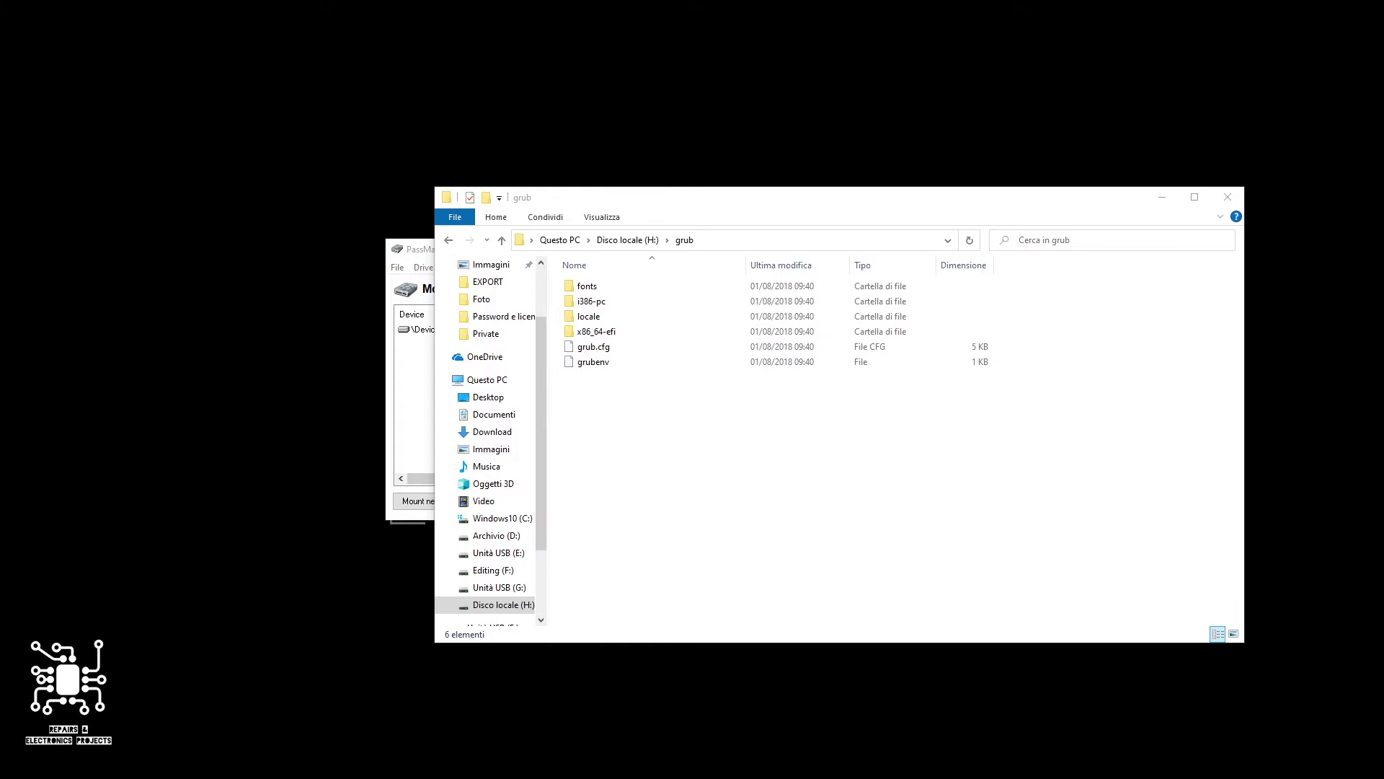
pyautogui.rightClick(590, 347)
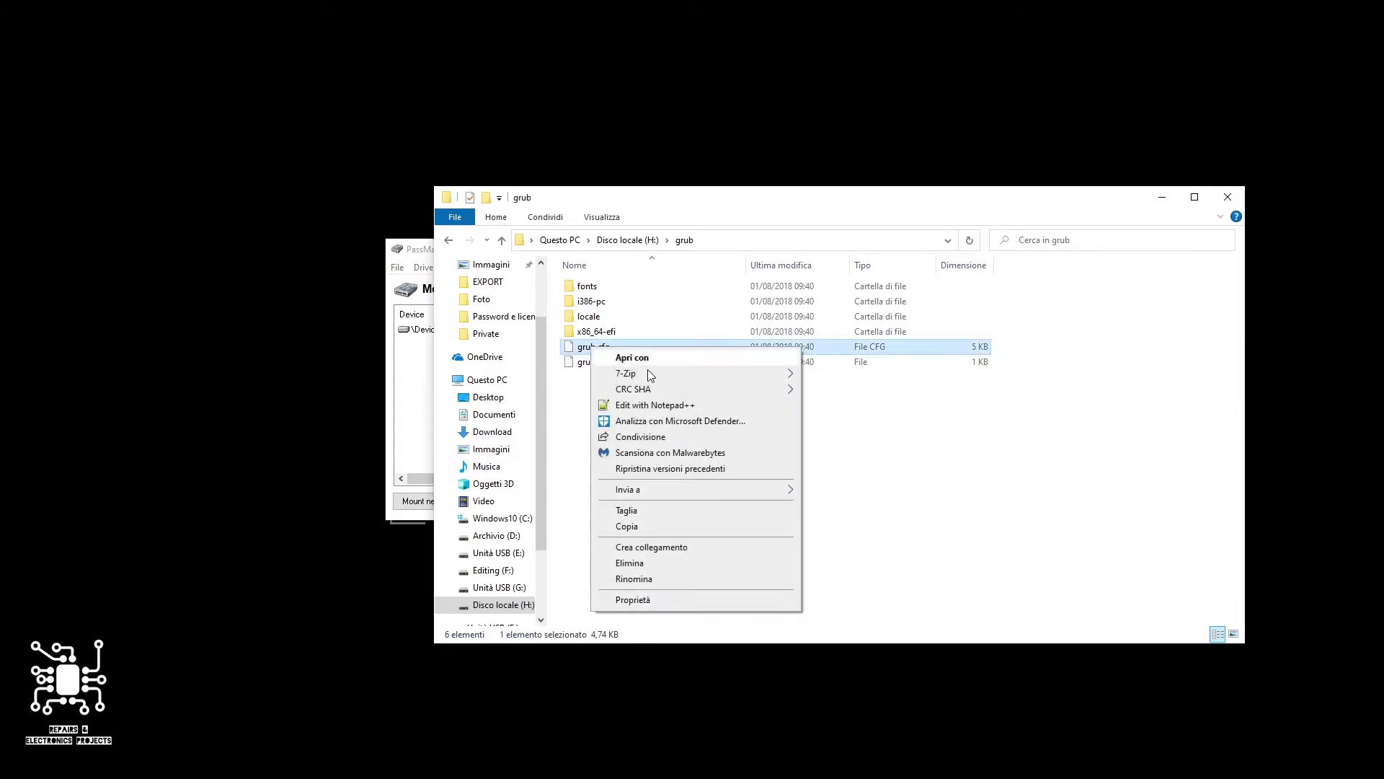
pyautogui.click(692, 405)
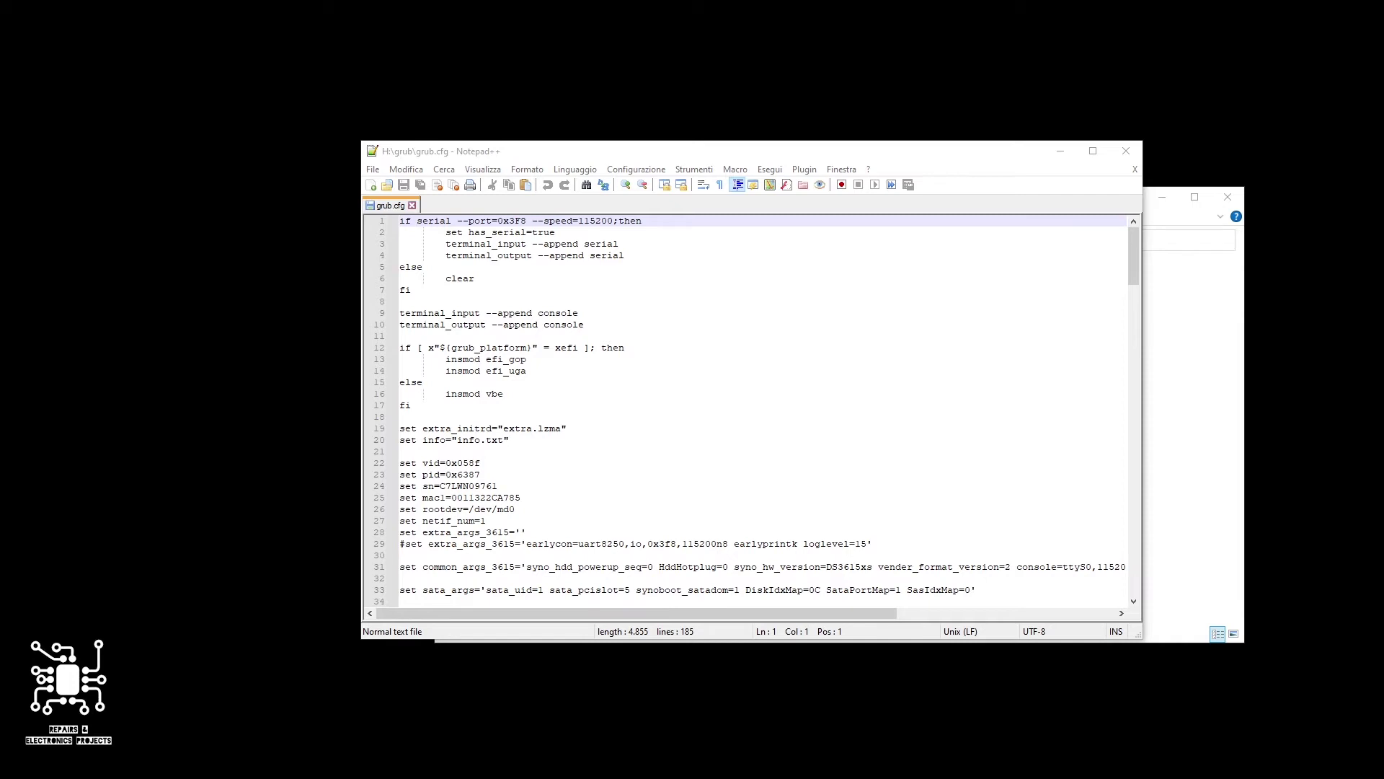
# Set the vid value in grub.cfg to 0x0951
pyautogui.click(520, 463)
pyautogui.press('BackSpace')
pyautogui.press('BackSpace')
pyautogui.press('BackSpace')
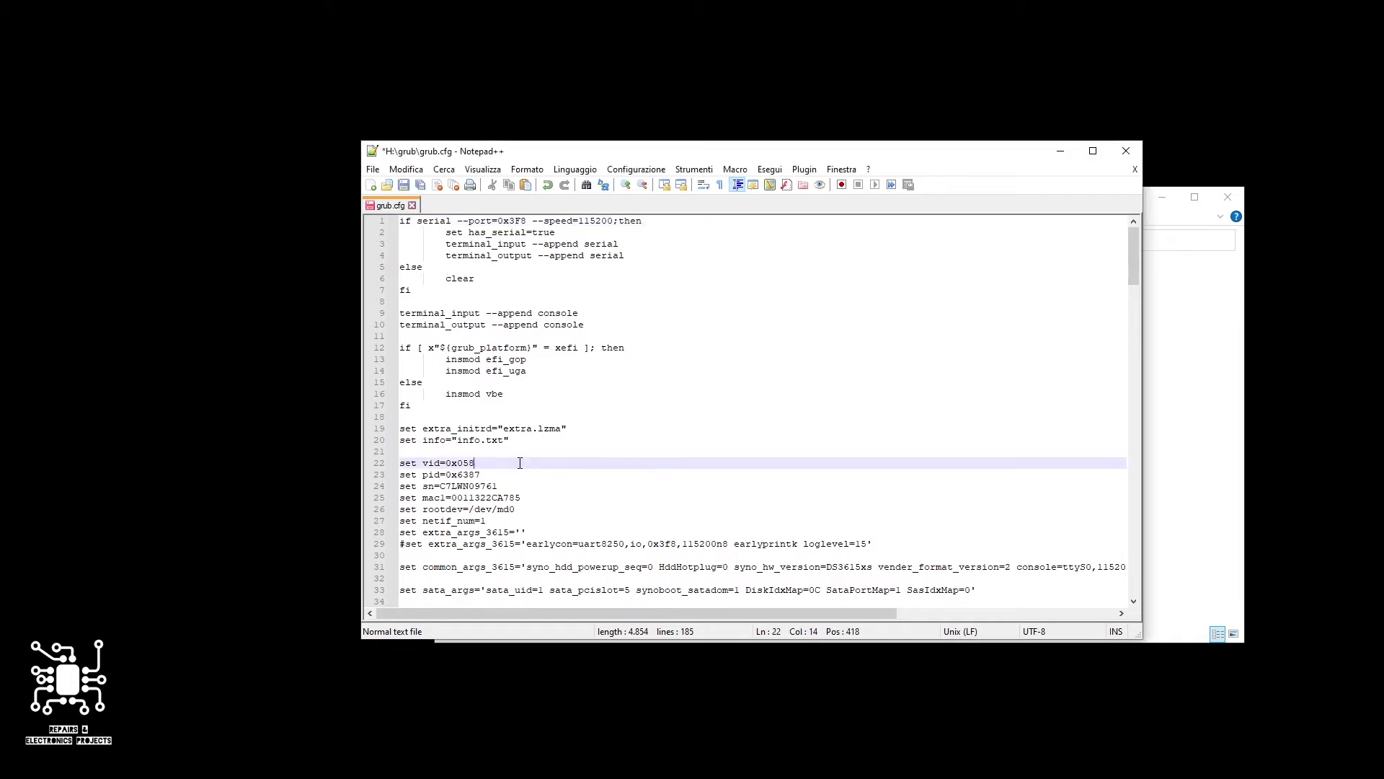
pyautogui.write('951')
# Set the pid value in grub.cfg to 0x1624
pyautogui.click(485, 473)
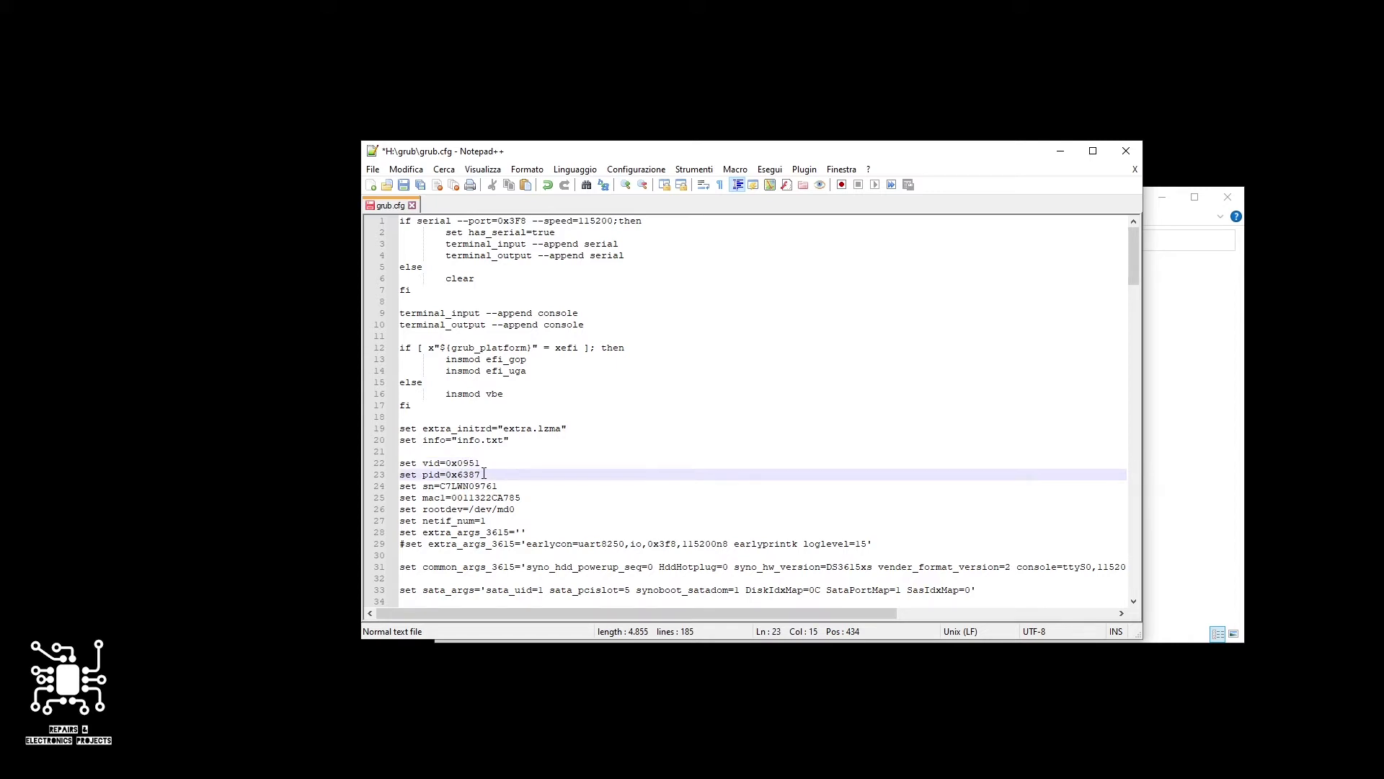
pyautogui.press('BackSpace')
pyautogui.press('BackSpace')
pyautogui.press('BackSpace')
pyautogui.write('624')
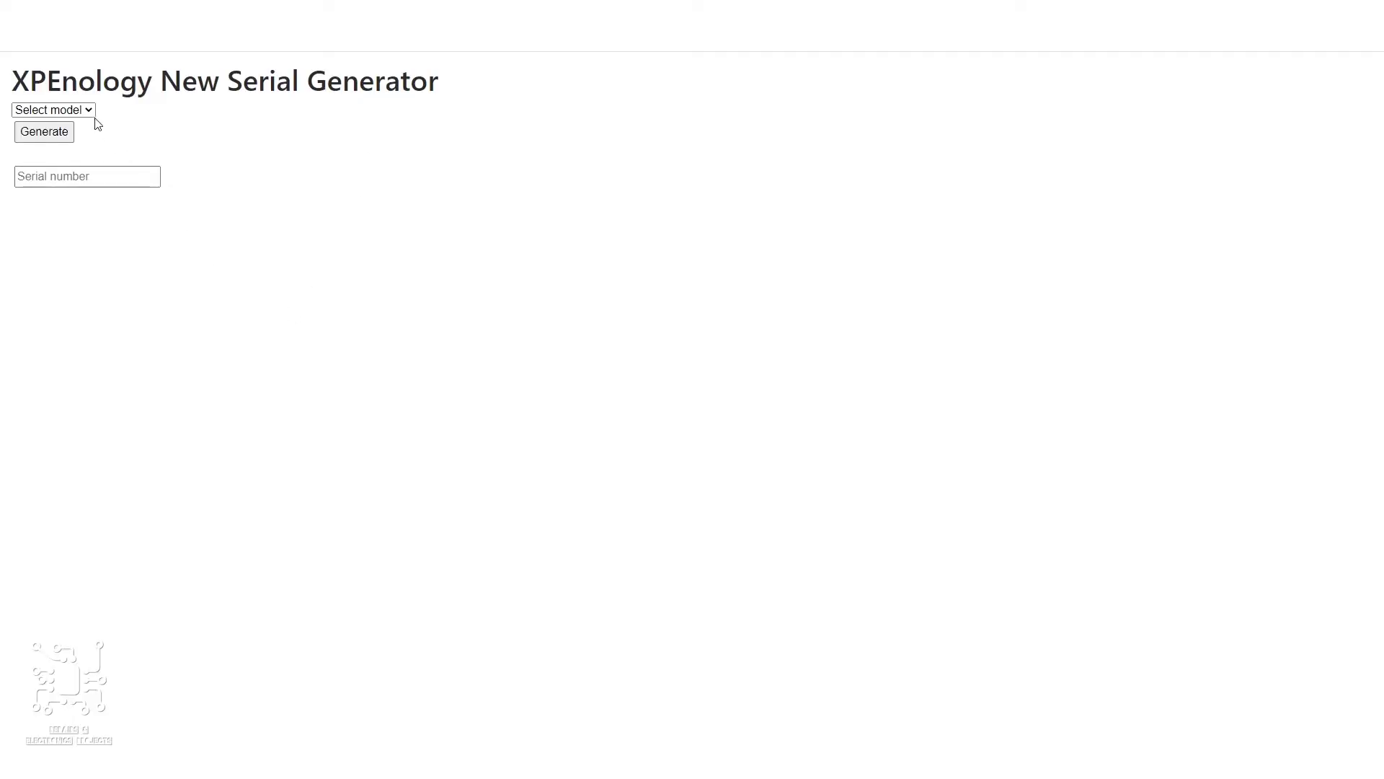
# Generate a serial number for the DS3615xs model in the XPEnology serial generator and copy it
pyautogui.click(88, 111)
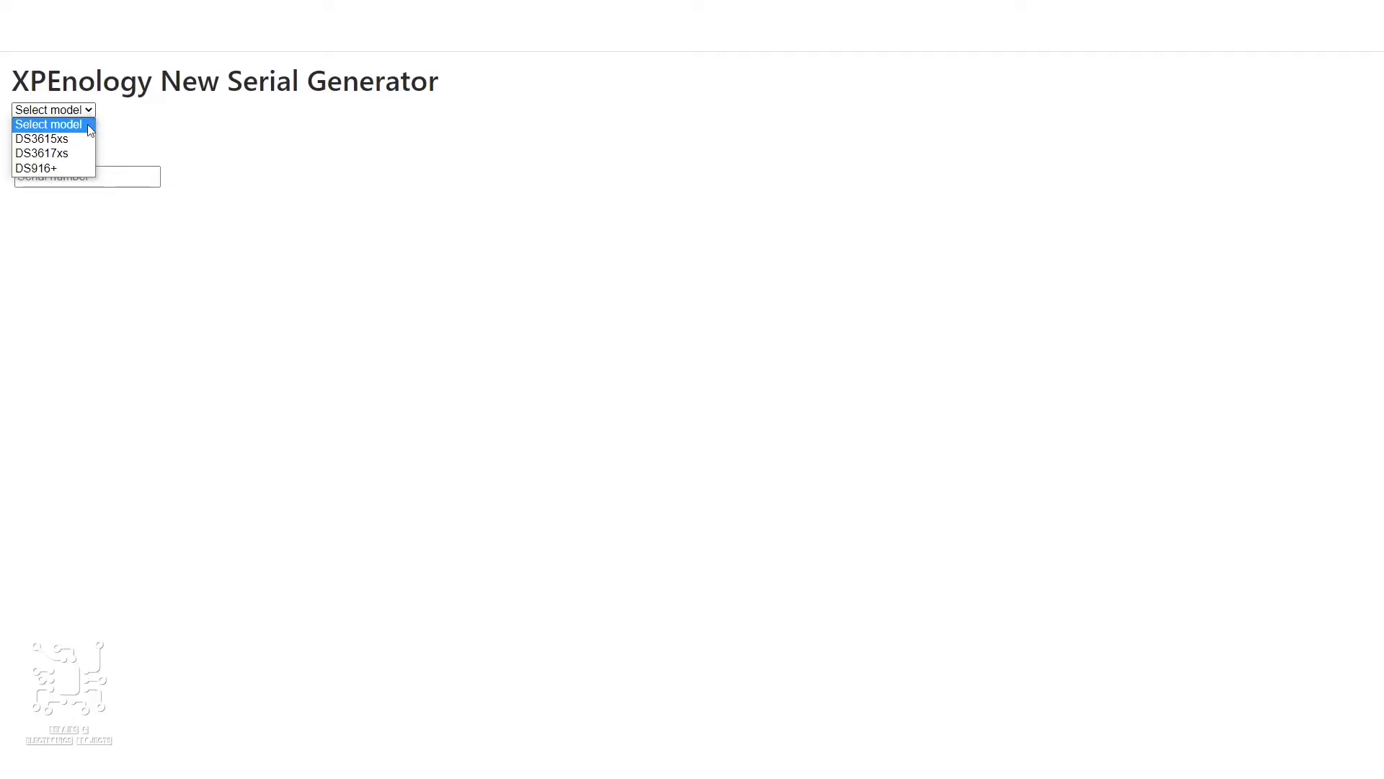
pyautogui.click(62, 138)
pyautogui.click(54, 137)
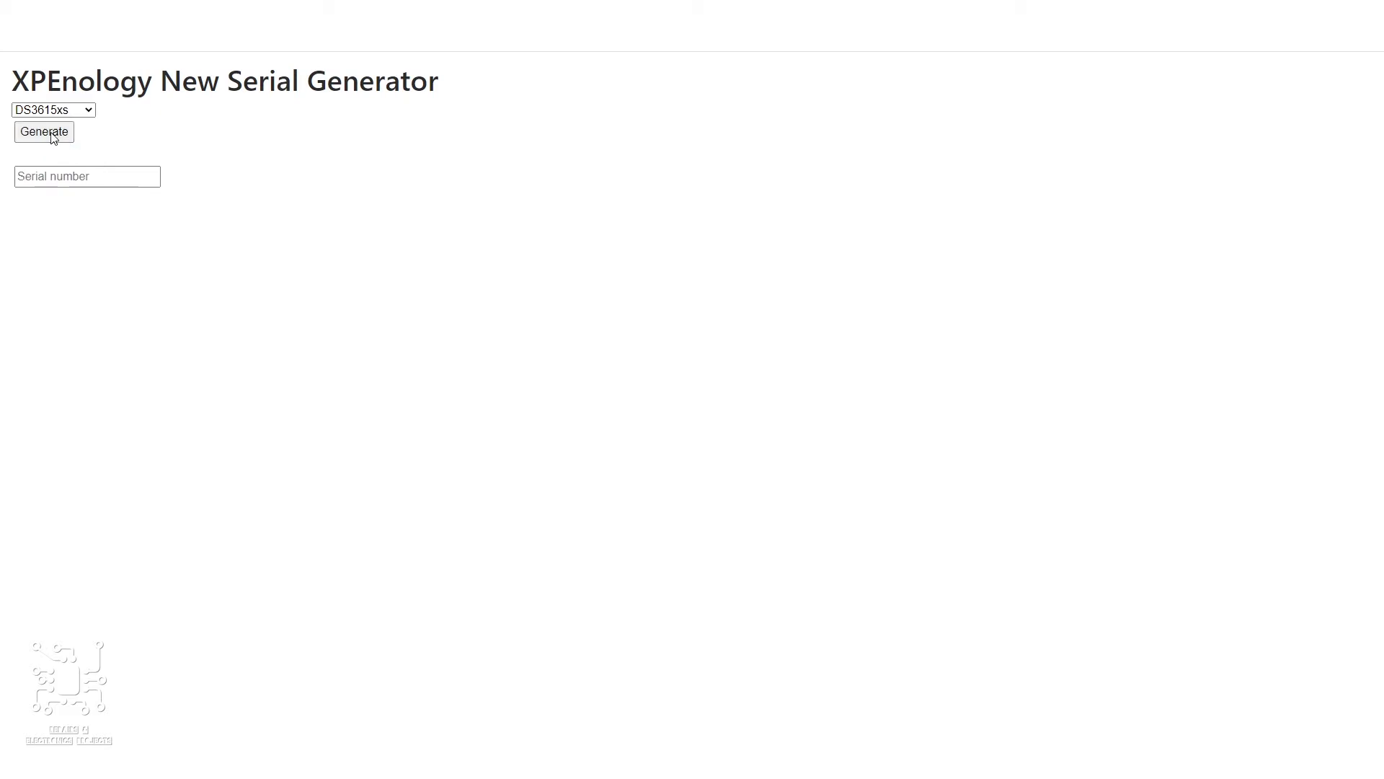
pyautogui.moveTo(109, 176); pyautogui.dragTo(14, 176)
pyautogui.hotkey('ctrl', 'c')
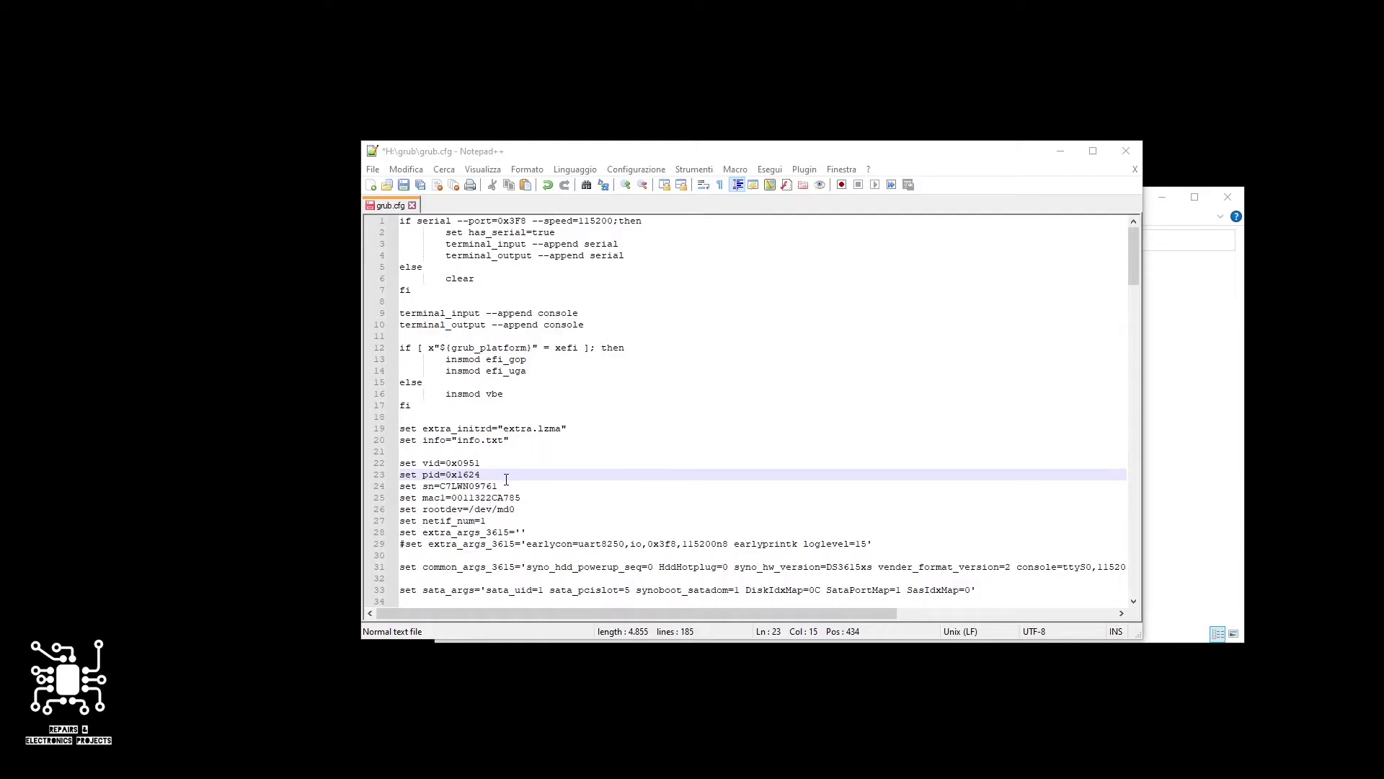
# Replace the sn value in grub.cfg with the copied serial number
pyautogui.click(530, 492)
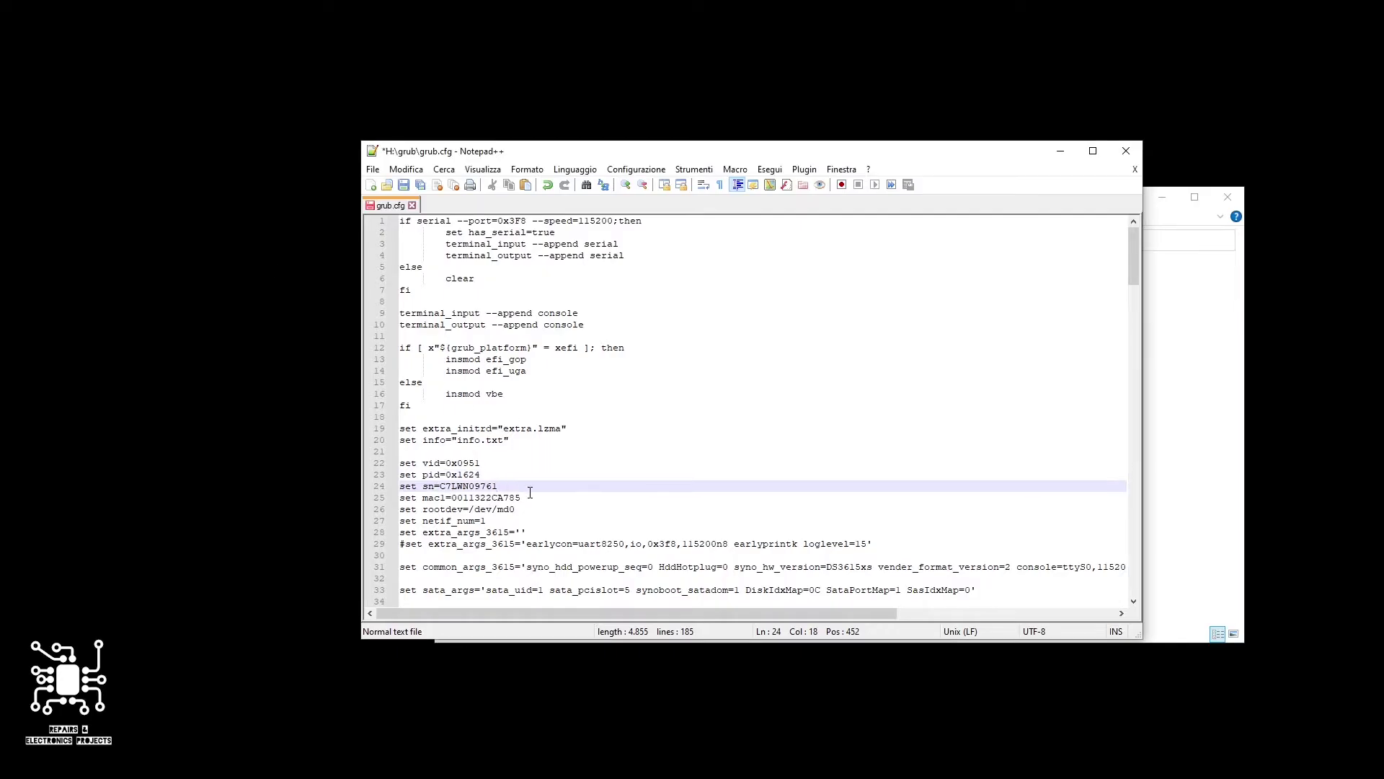
pyautogui.press('BackSpace')
pyautogui.press('BackSpace')
pyautogui.press('BackSpace')
pyautogui.press('BackSpace')
pyautogui.press('BackSpace')
pyautogui.press('BackSpace')
pyautogui.press('BackSpace')
pyautogui.press('BackSpace')
pyautogui.press('BackSpace')
pyautogui.hotkey('ctrl', 'v')
# Replace the mac1 value in grub.cfg with DEEAD00BEEF
pyautogui.click(520, 497)
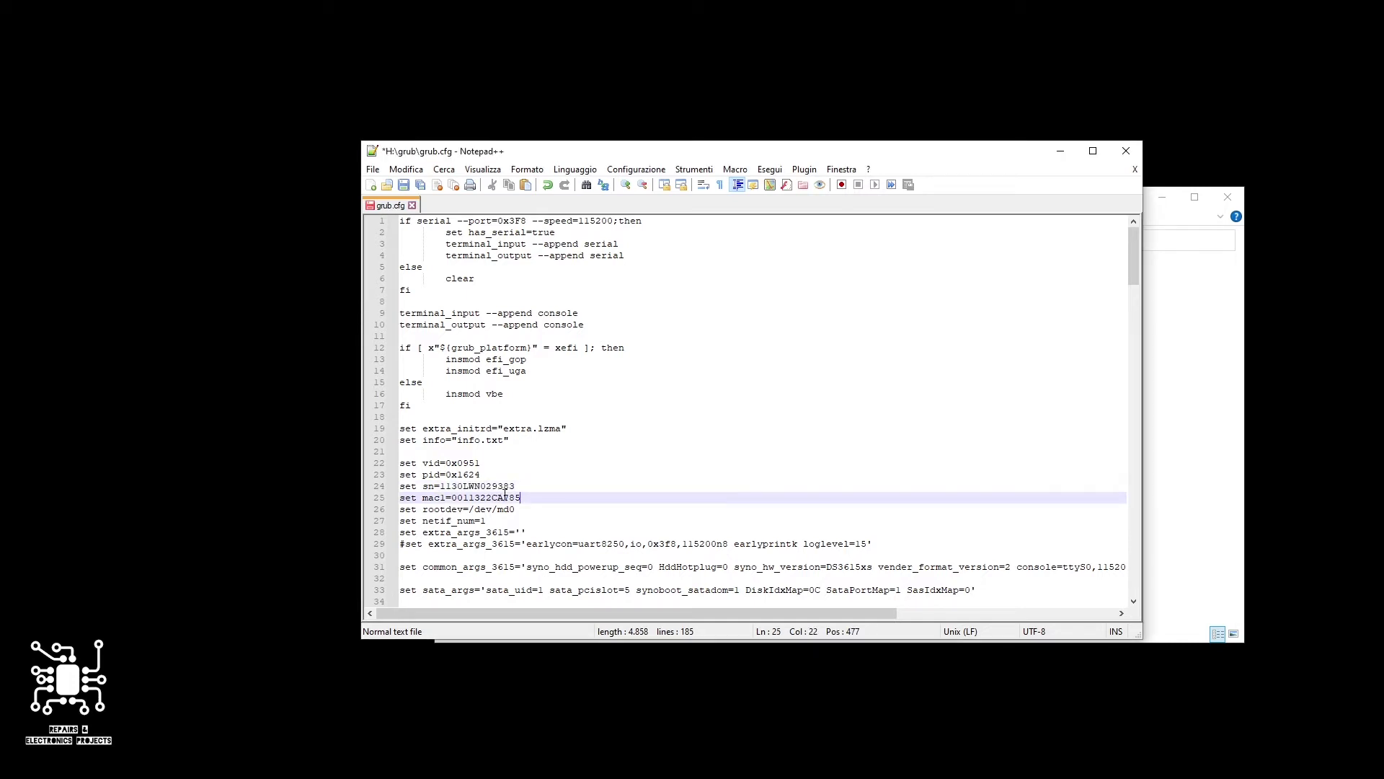
pyautogui.press('BackSpace')
pyautogui.press('BackSpace')
pyautogui.press('BackSpace')
pyautogui.press('BackSpace')
pyautogui.press('BackSpace')
pyautogui.press('BackSpace')
pyautogui.press('BackSpace')
pyautogui.press('BackSpace')
pyautogui.press('BackSpace')
pyautogui.press('BackSpace')
pyautogui.press('BackSpace')
pyautogui.press('BackSpace')
pyautogui.write('DEEA')
pyautogui.write('D00B')
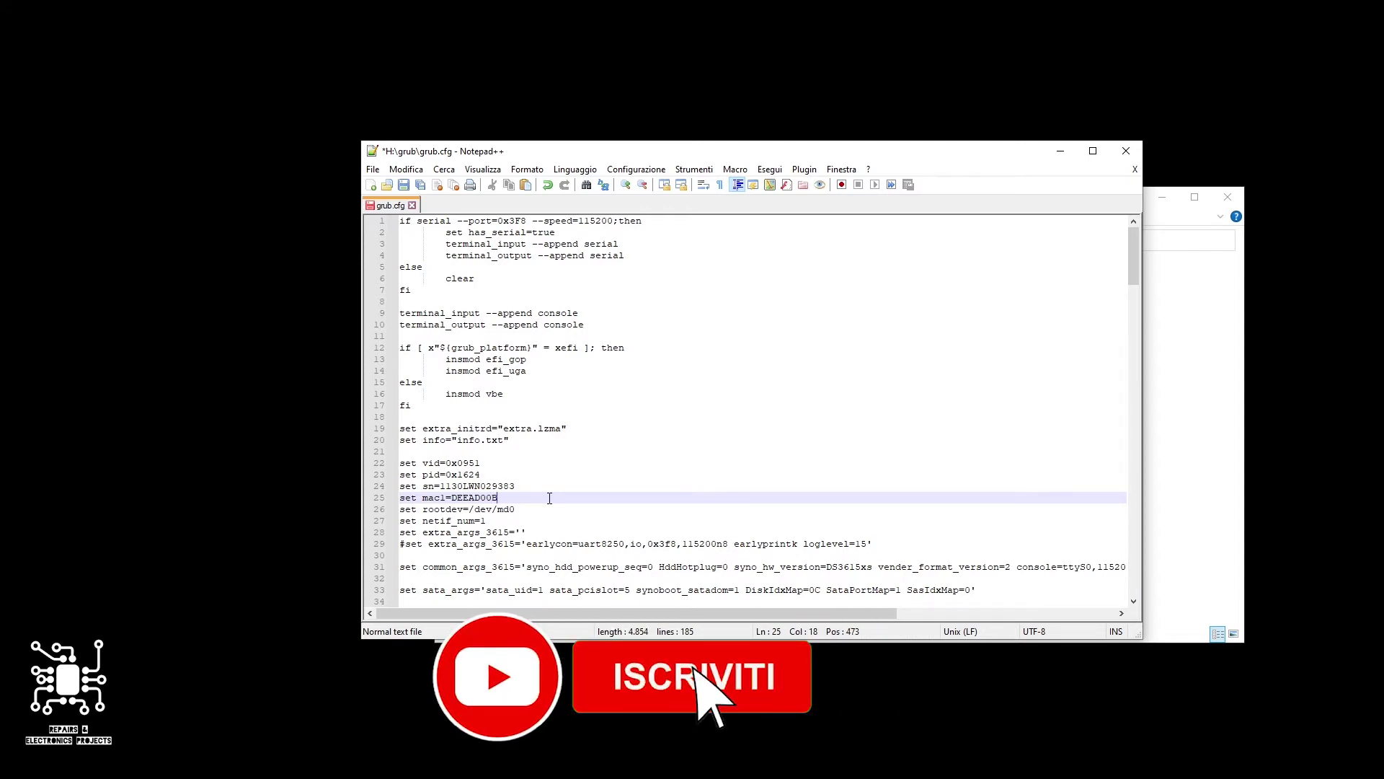
pyautogui.write('EEF')
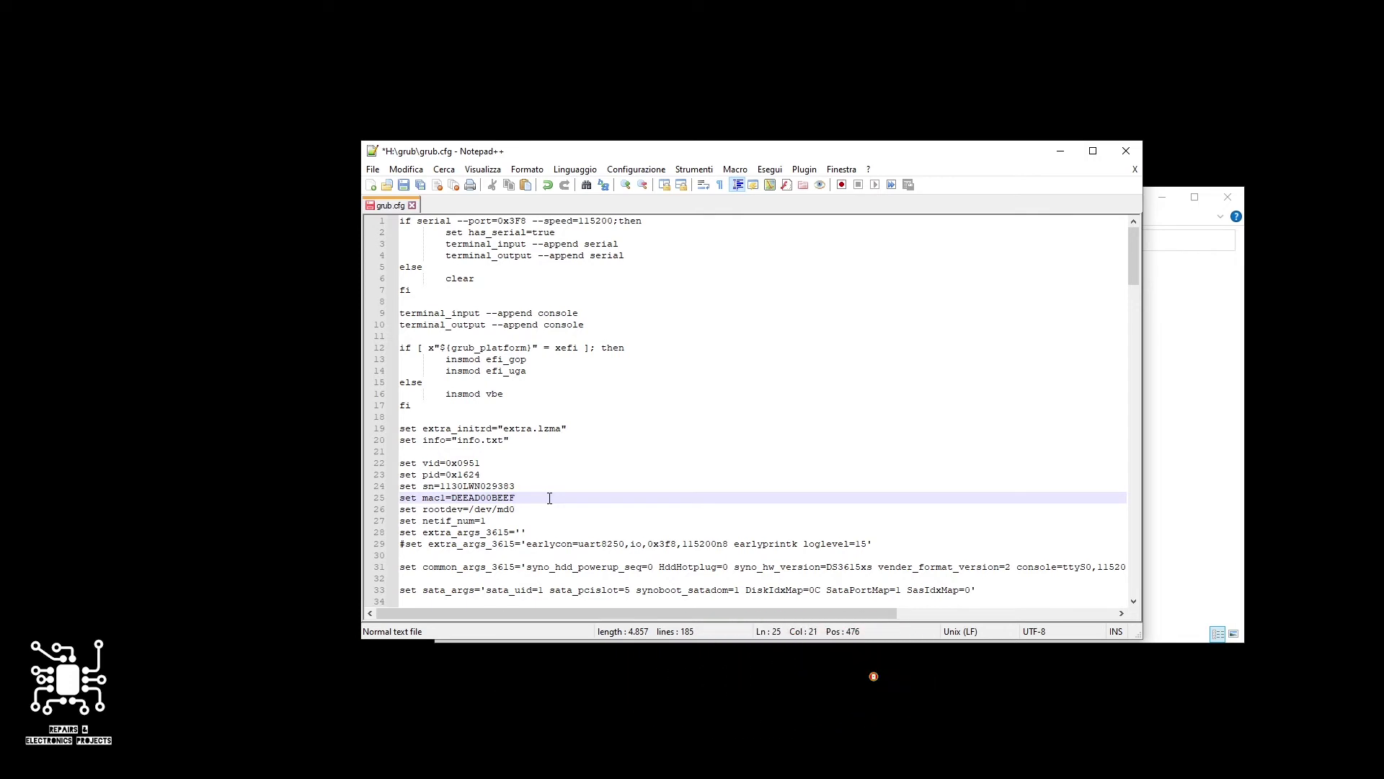
# Save and close grub.cfg, and dismount all virtual disks in OSFMount, exiting it
pyautogui.hotkey('ctrl', 's')
pyautogui.click(1126, 151)
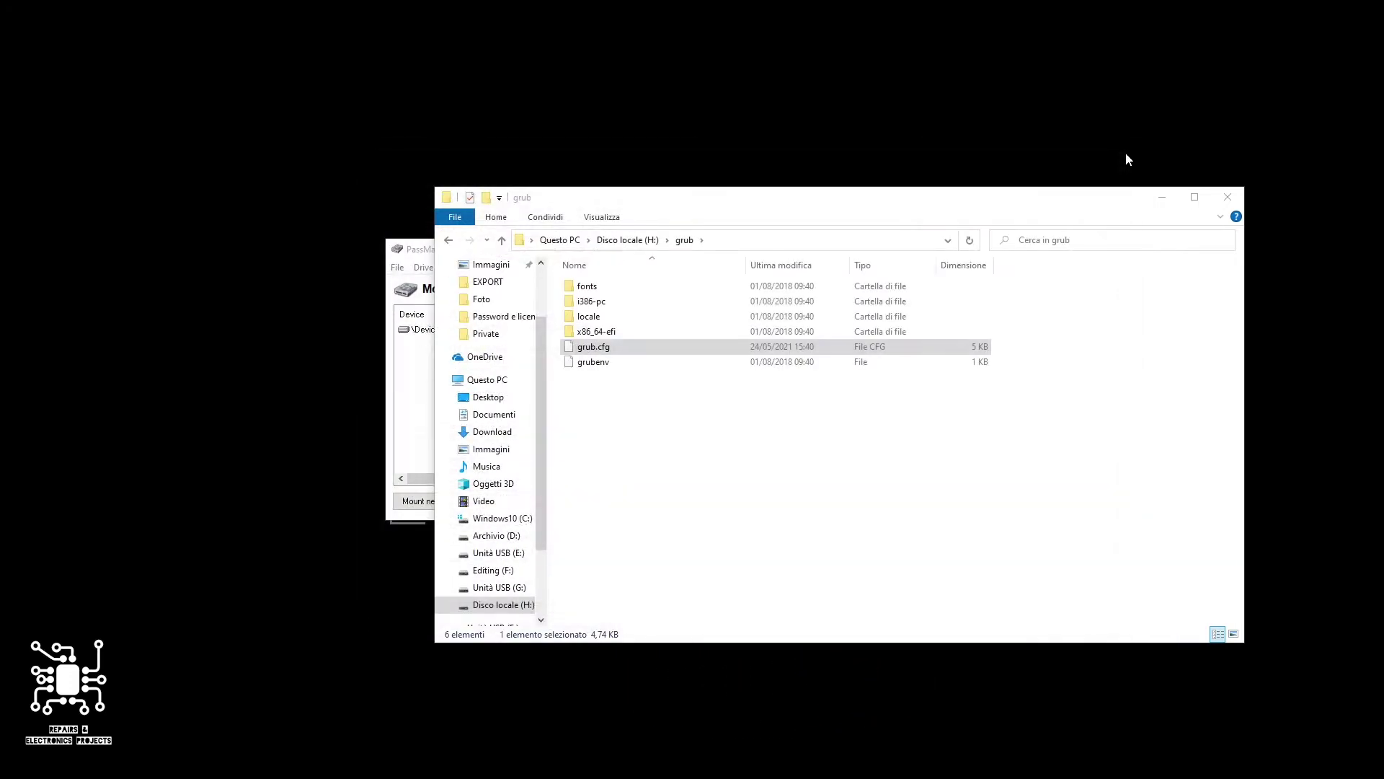
pyautogui.click(1227, 199)
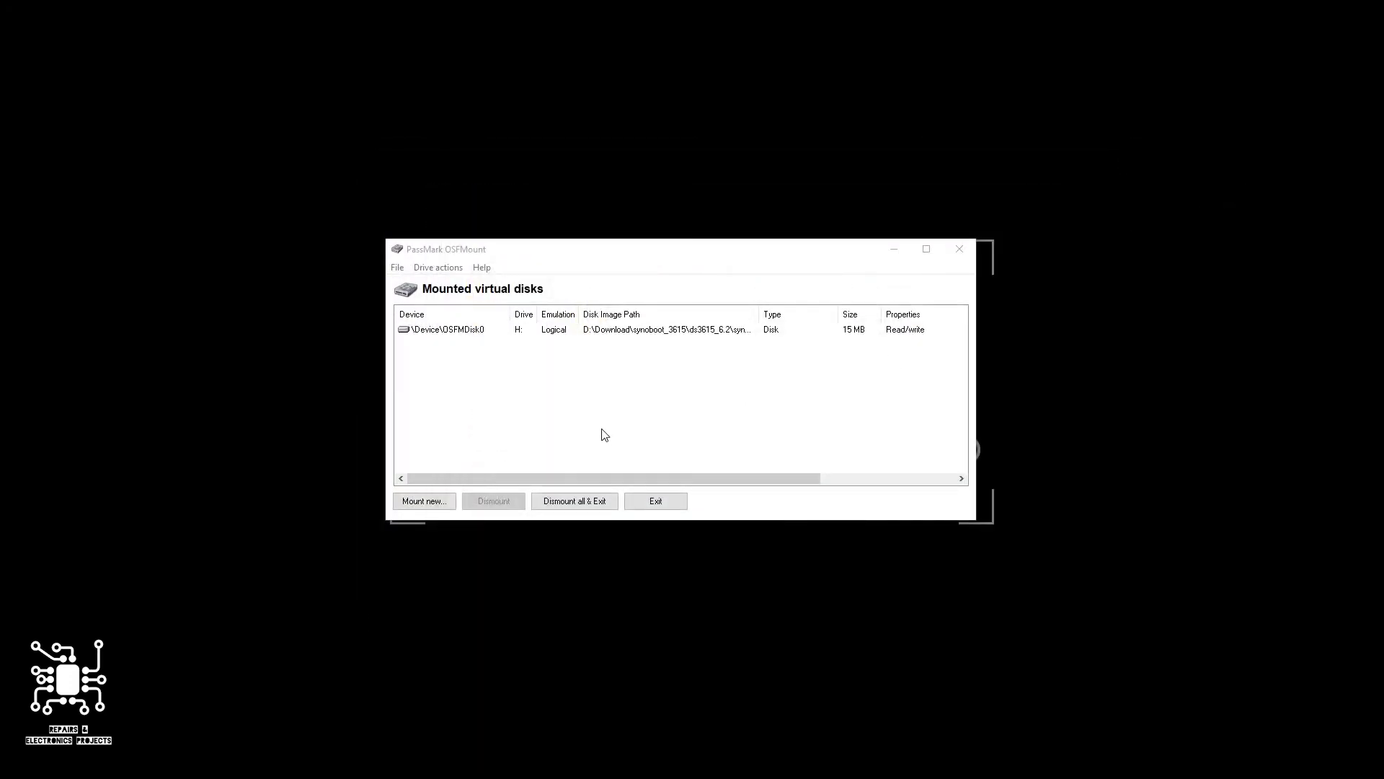
pyautogui.click(578, 507)
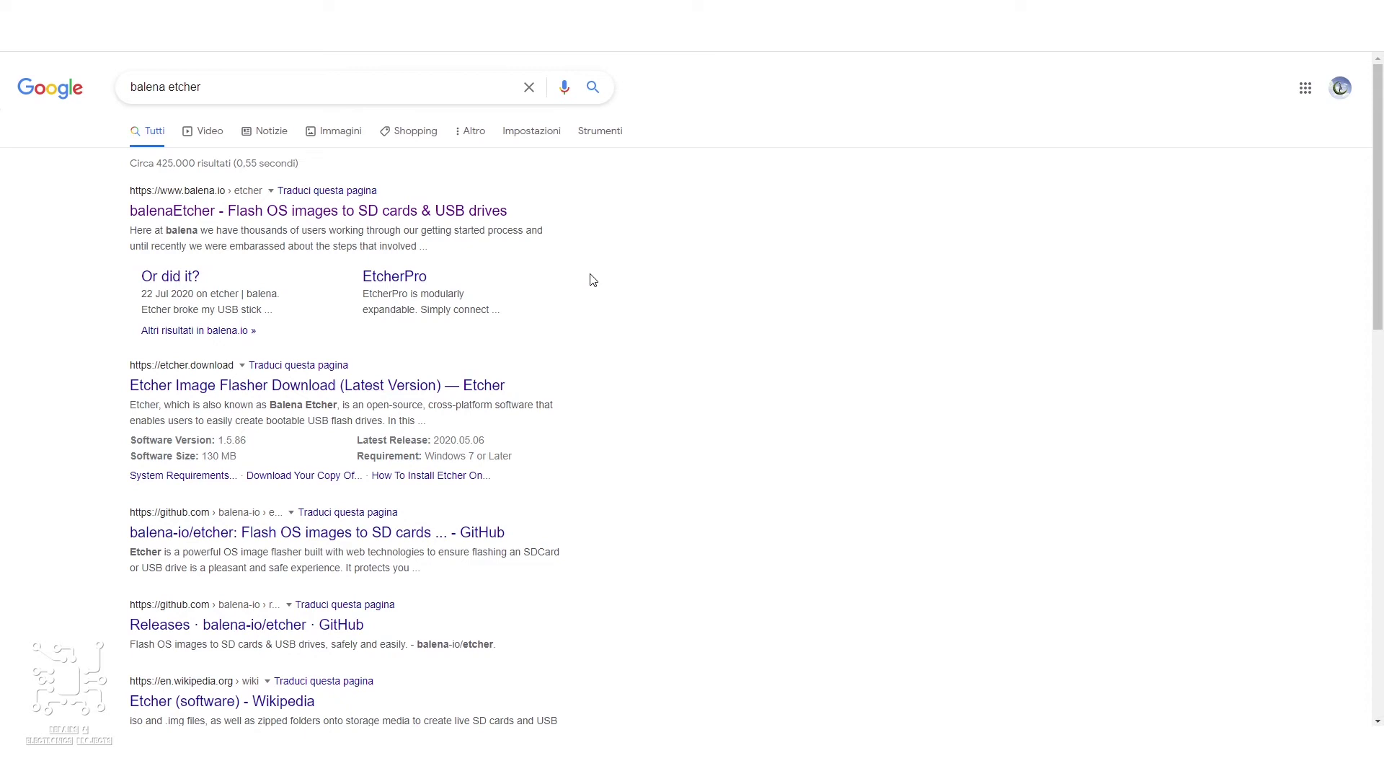
# Open the balenaEtcher site, and in Etcher flash synoboot.img to the Kingston DataTraveler G2 USB Device
pyautogui.click(204, 212)
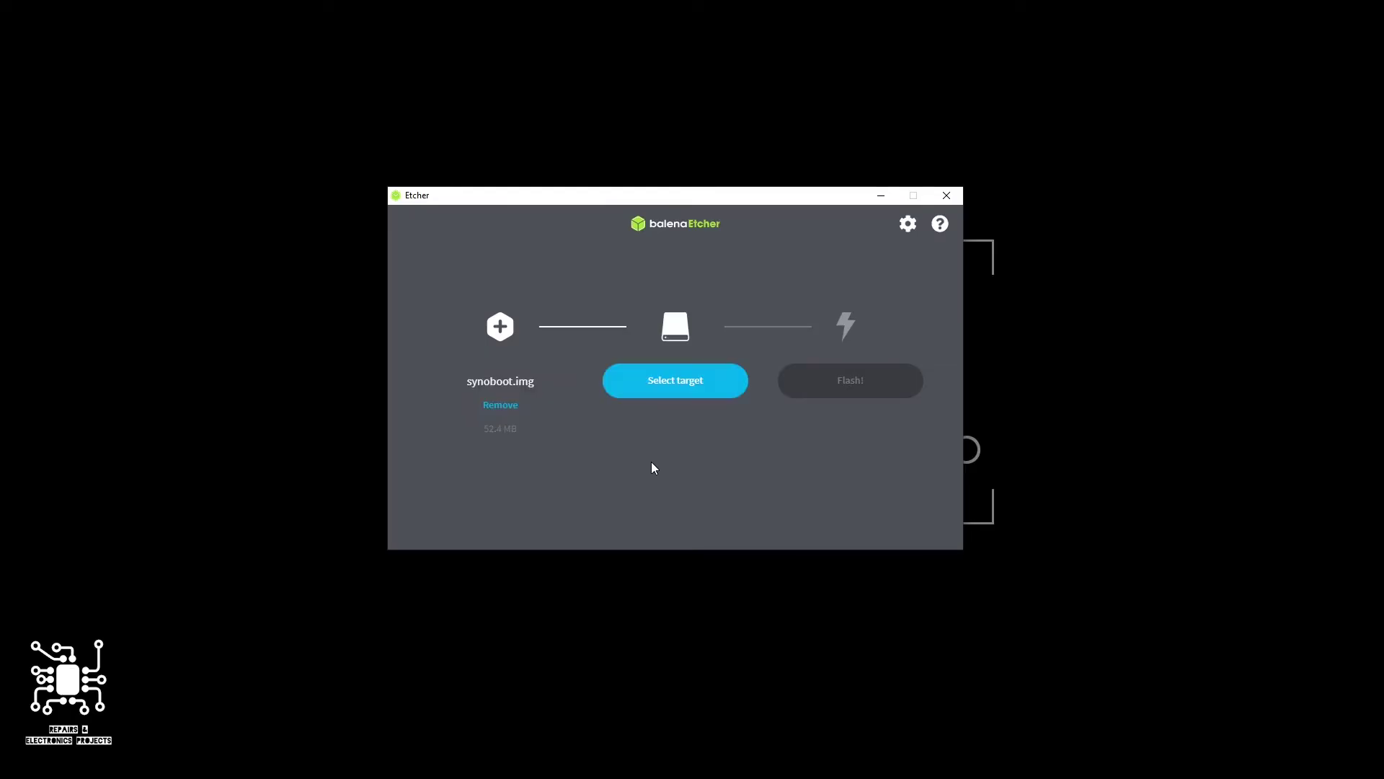
pyautogui.click(685, 383)
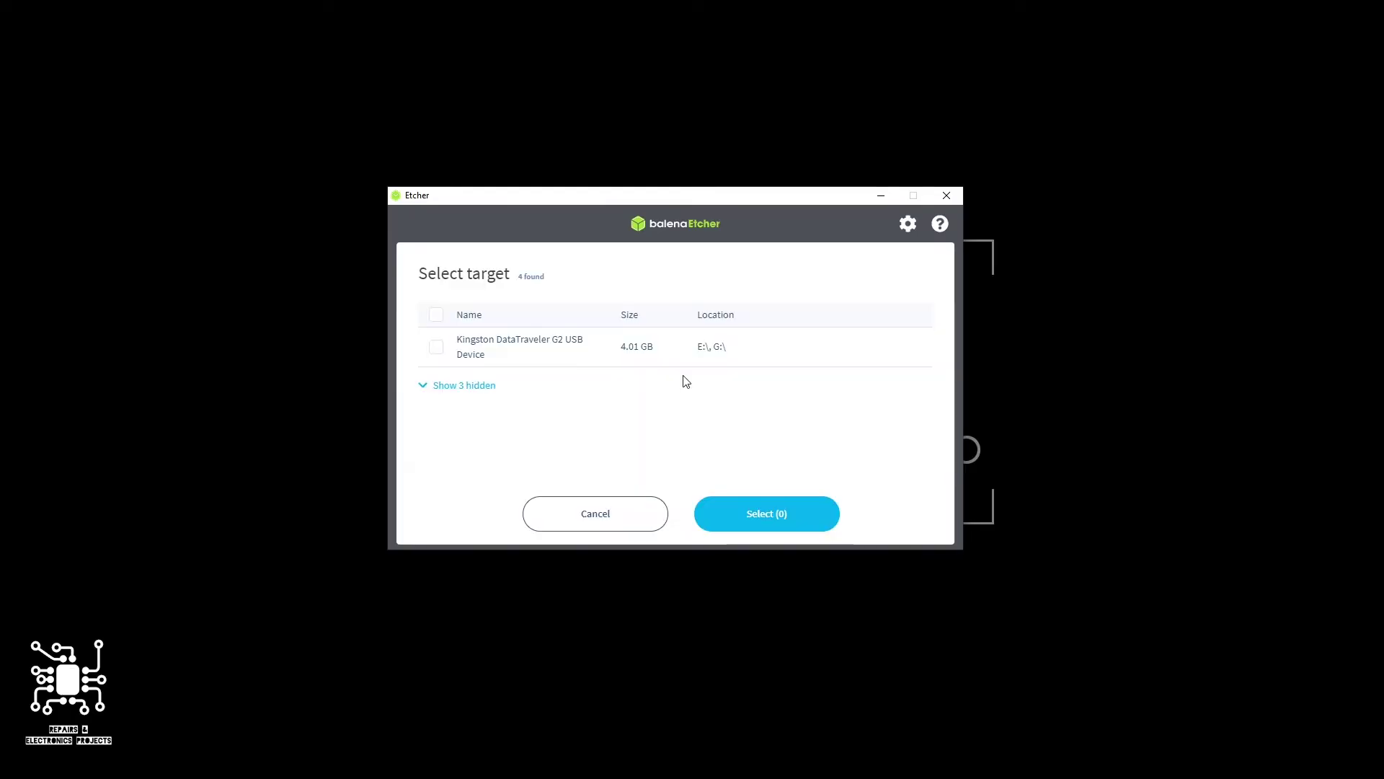
pyautogui.click(435, 348)
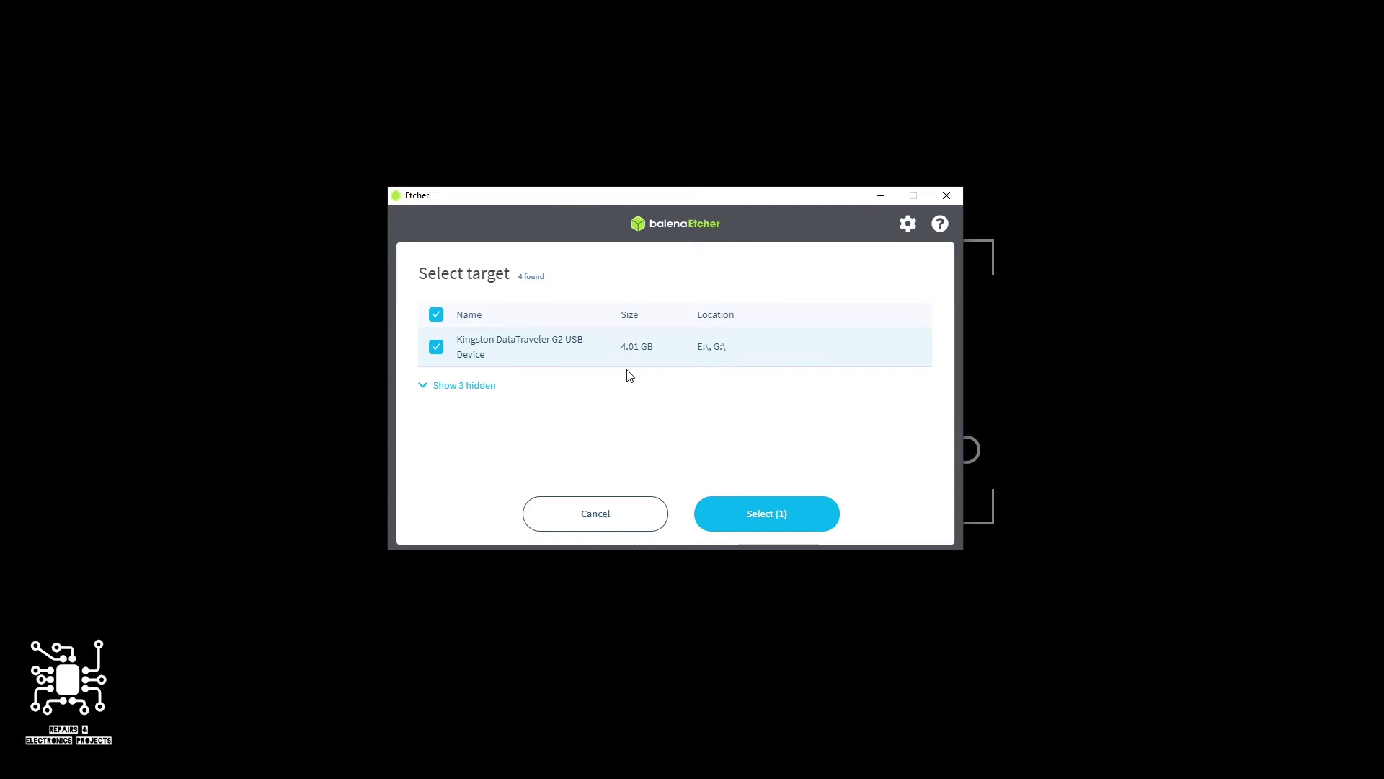
pyautogui.click(768, 518)
pyautogui.click(853, 387)
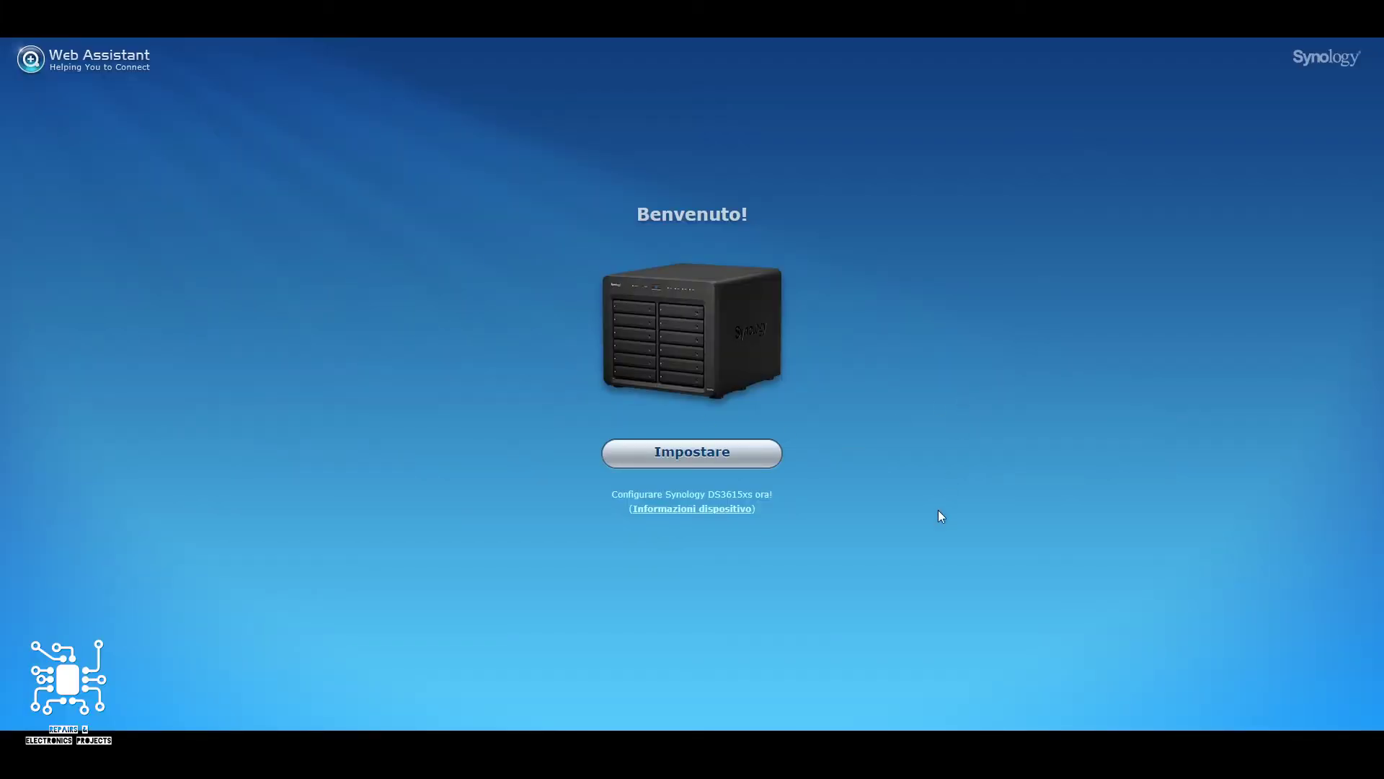
# Install DSM manually on the DS3615xs from DSM_DS3615xs_25426.pat, accepting that all data on the hard disks is erased
pyautogui.click(722, 455)
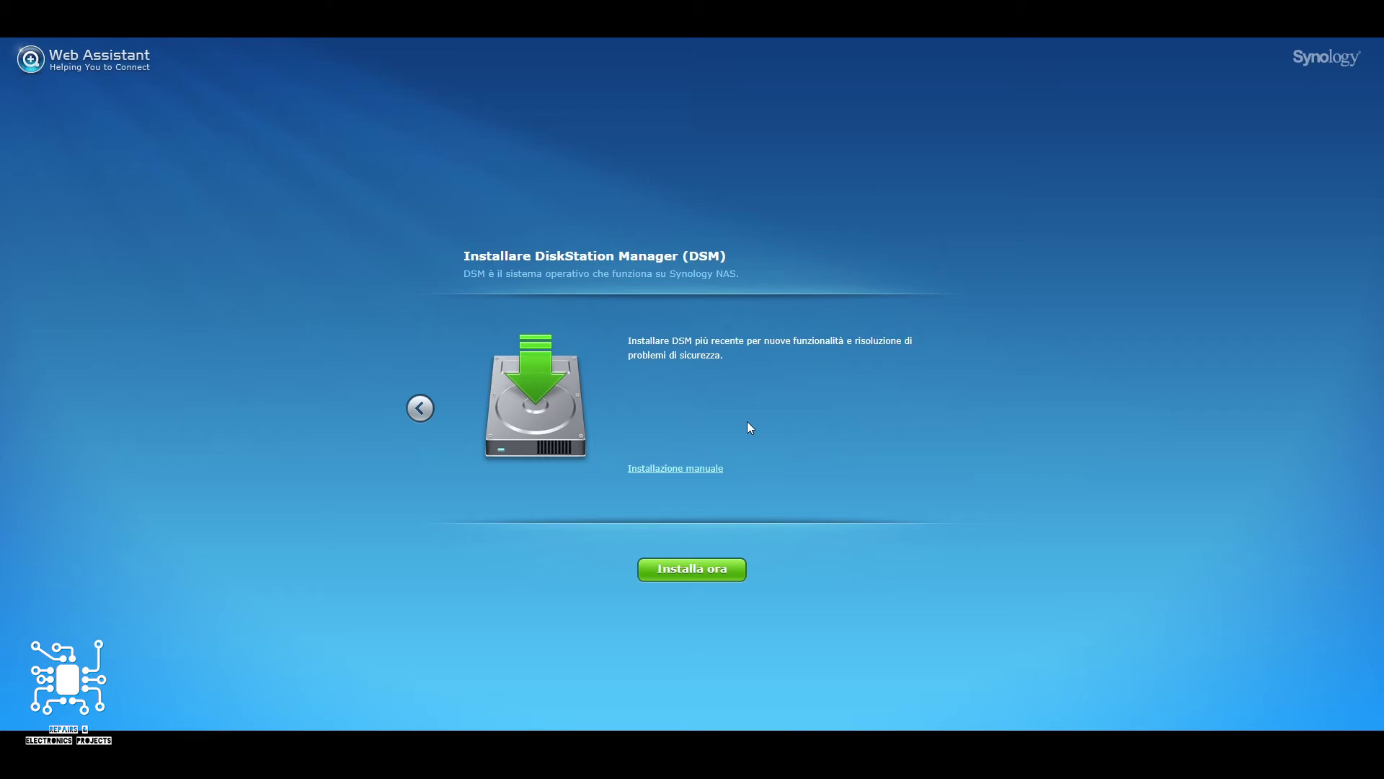
pyautogui.click(676, 469)
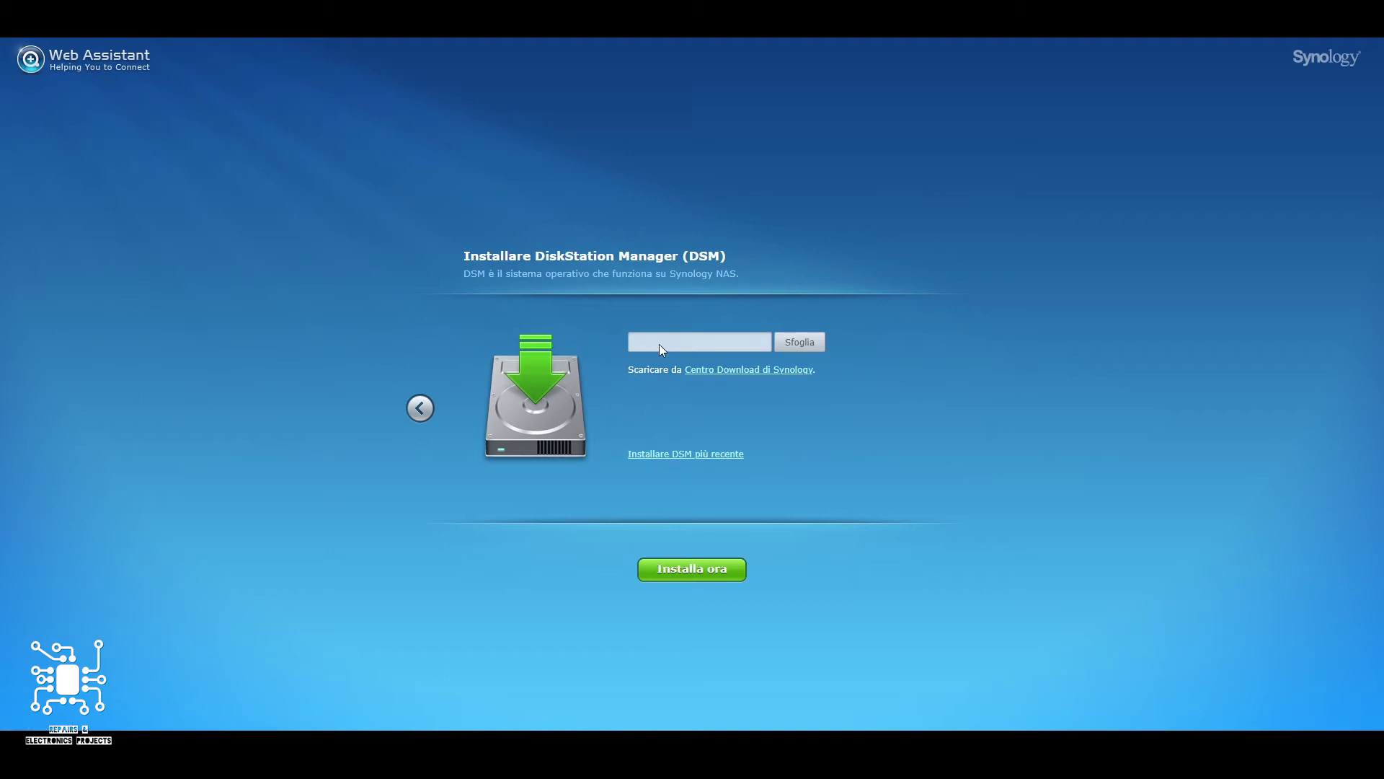
pyautogui.click(800, 344)
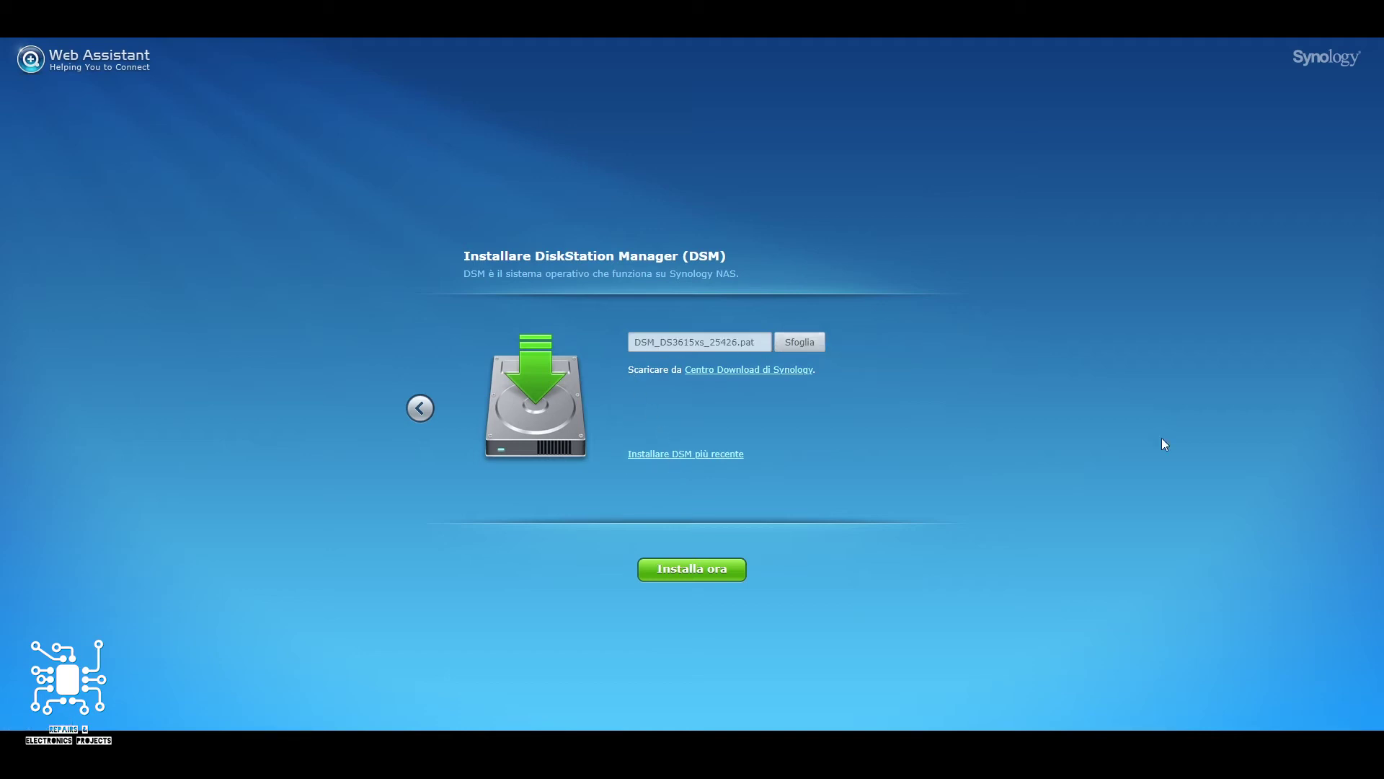
pyautogui.click(690, 568)
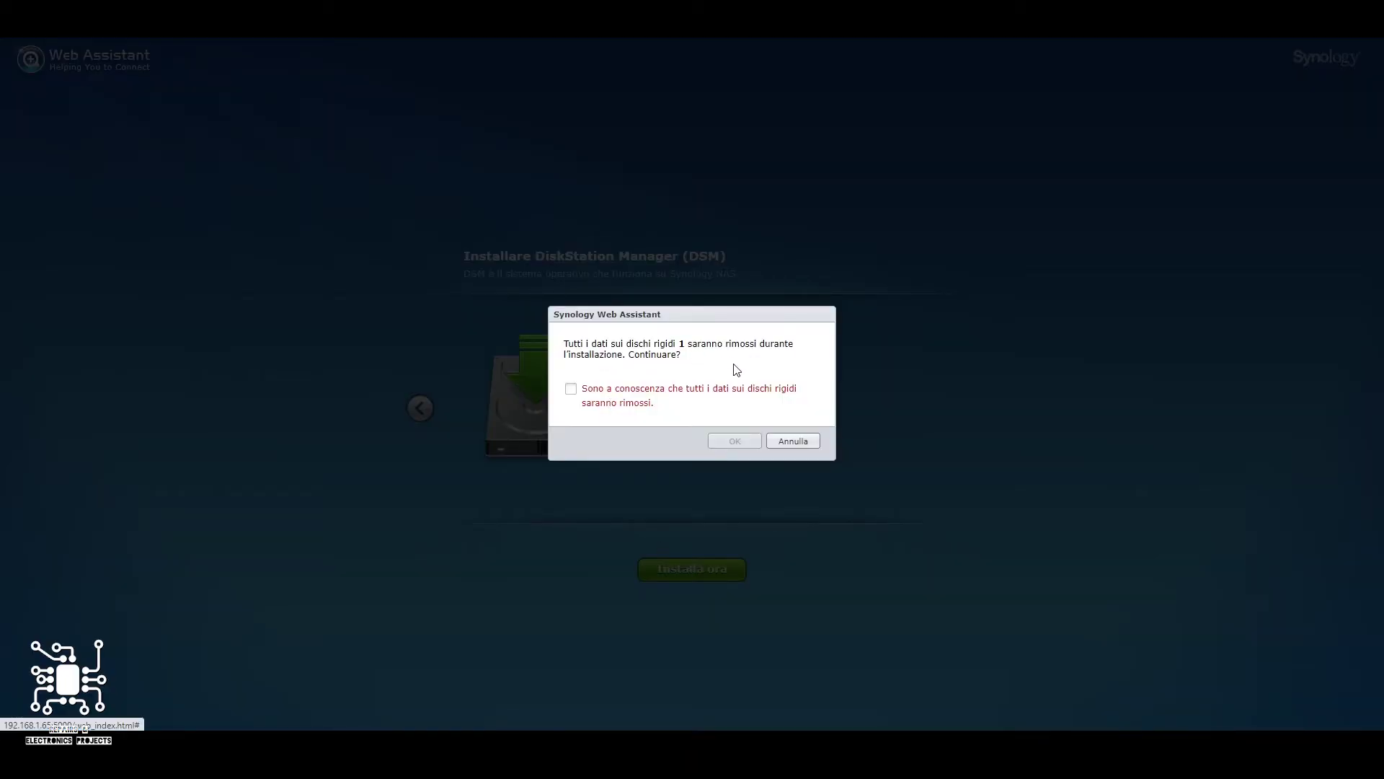
pyautogui.click(571, 391)
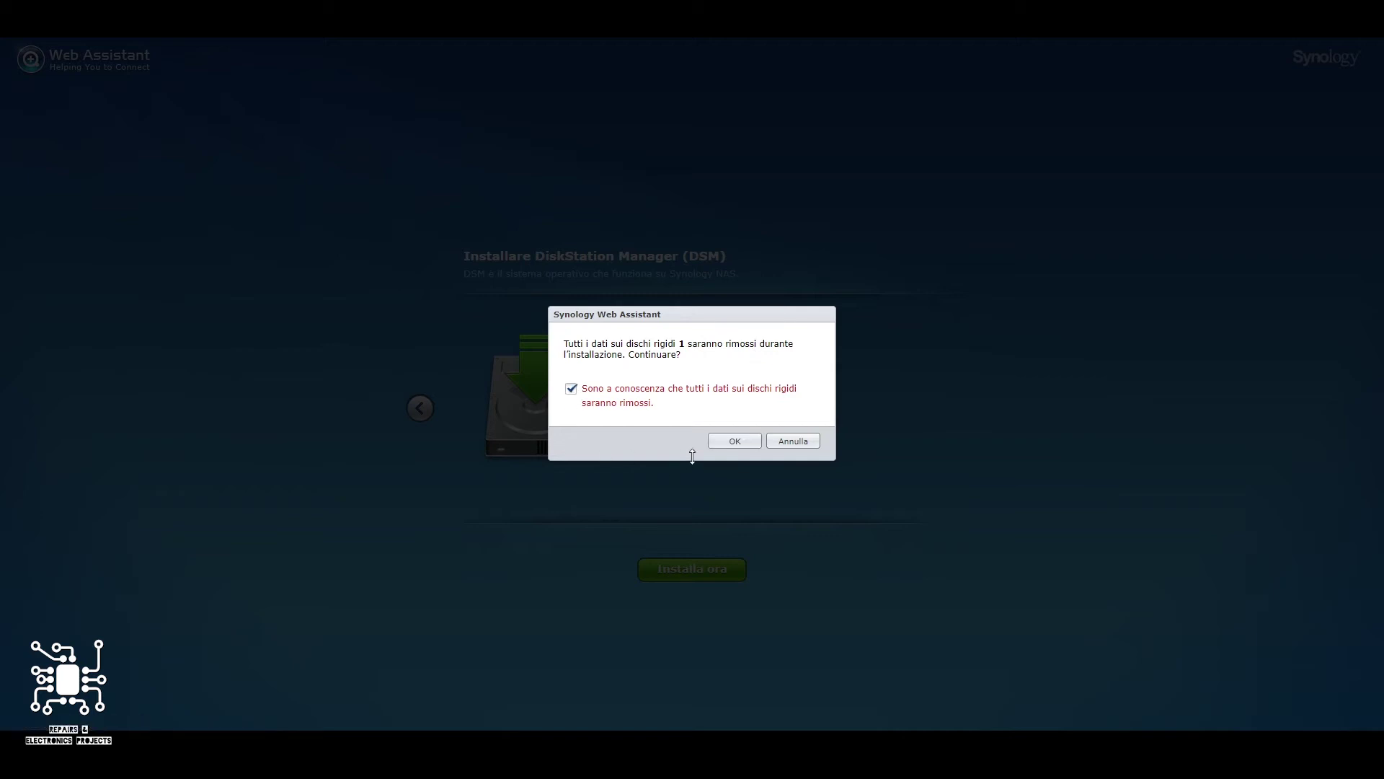
pyautogui.click(733, 441)
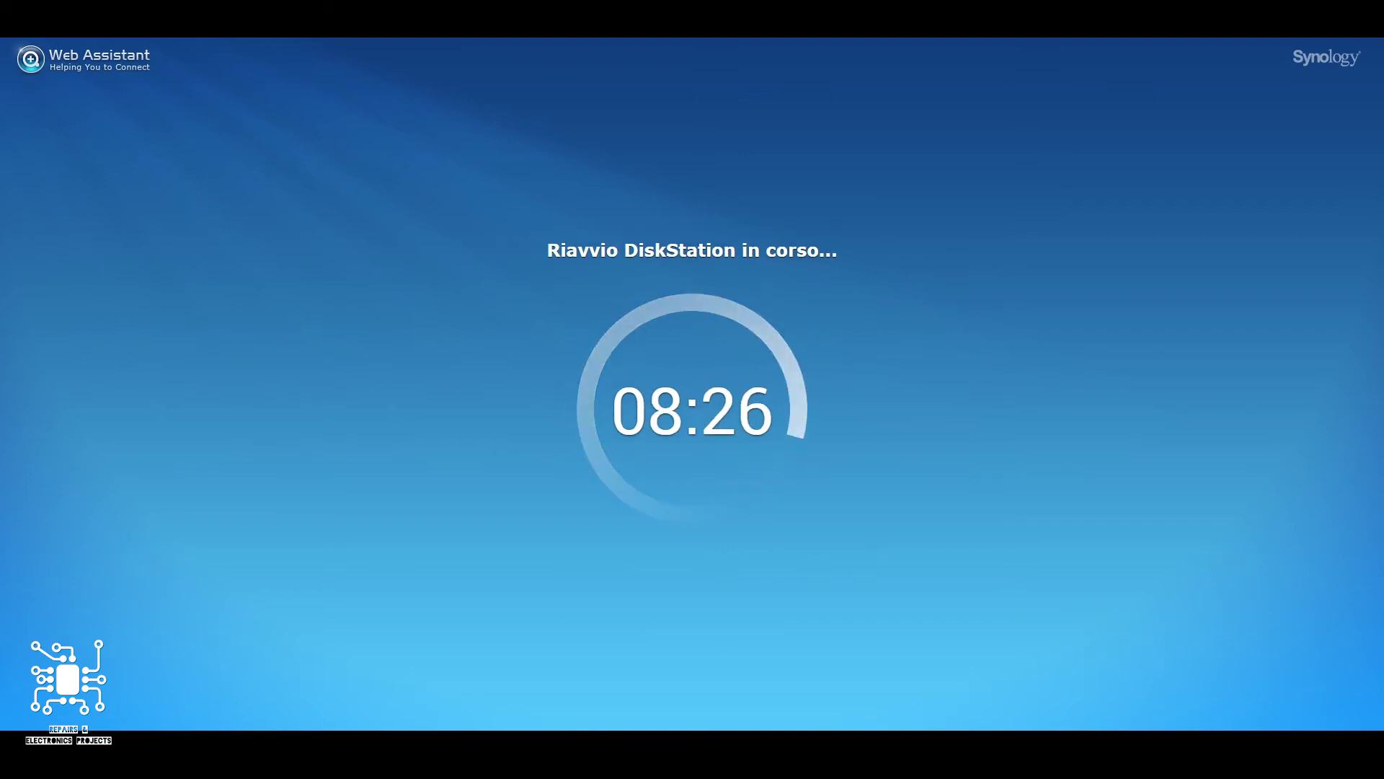
# Create the administrator account with server name DISKSTATION, username admin and the account password entered in both password fields
pyautogui.write('DISKSTATION')
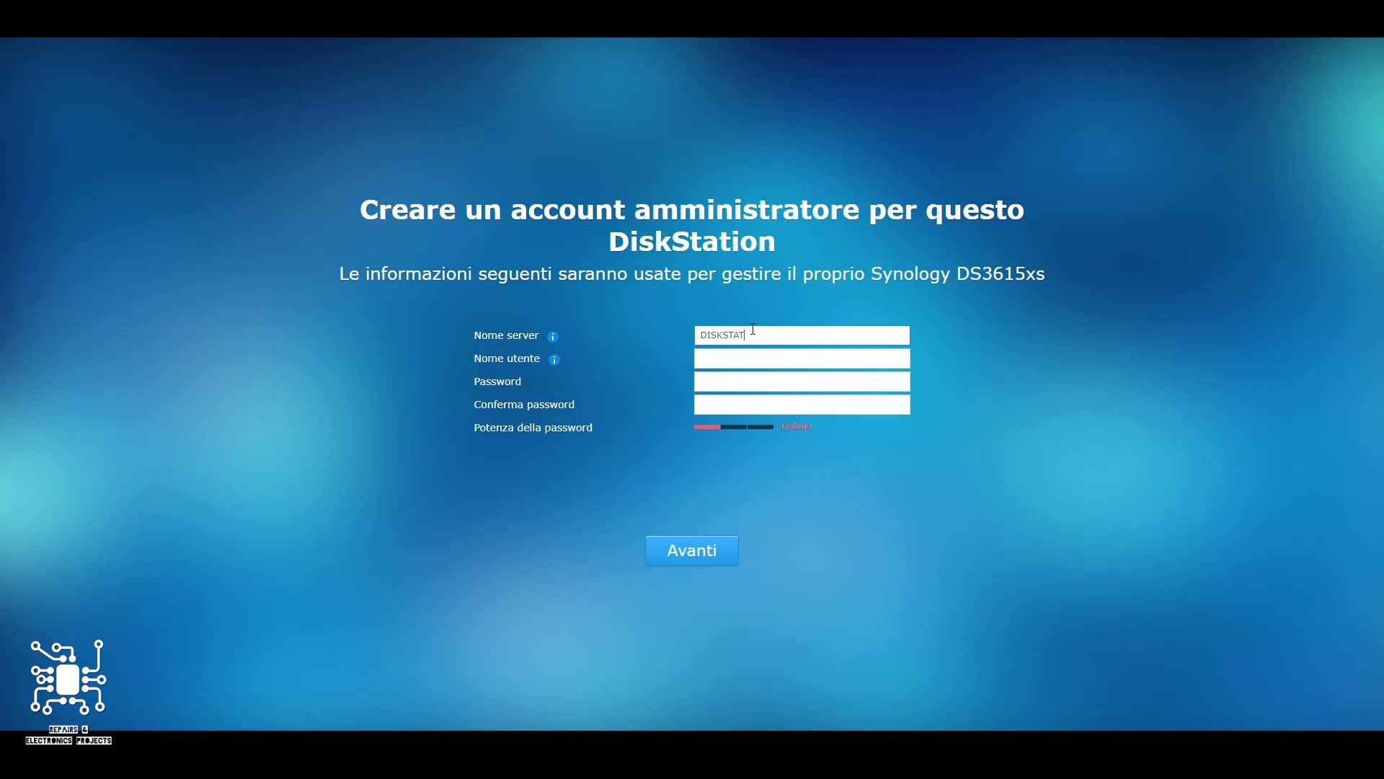
pyautogui.press('Tab')
pyautogui.write('adm')
pyautogui.press('Tab')
pyautogui.write('a')
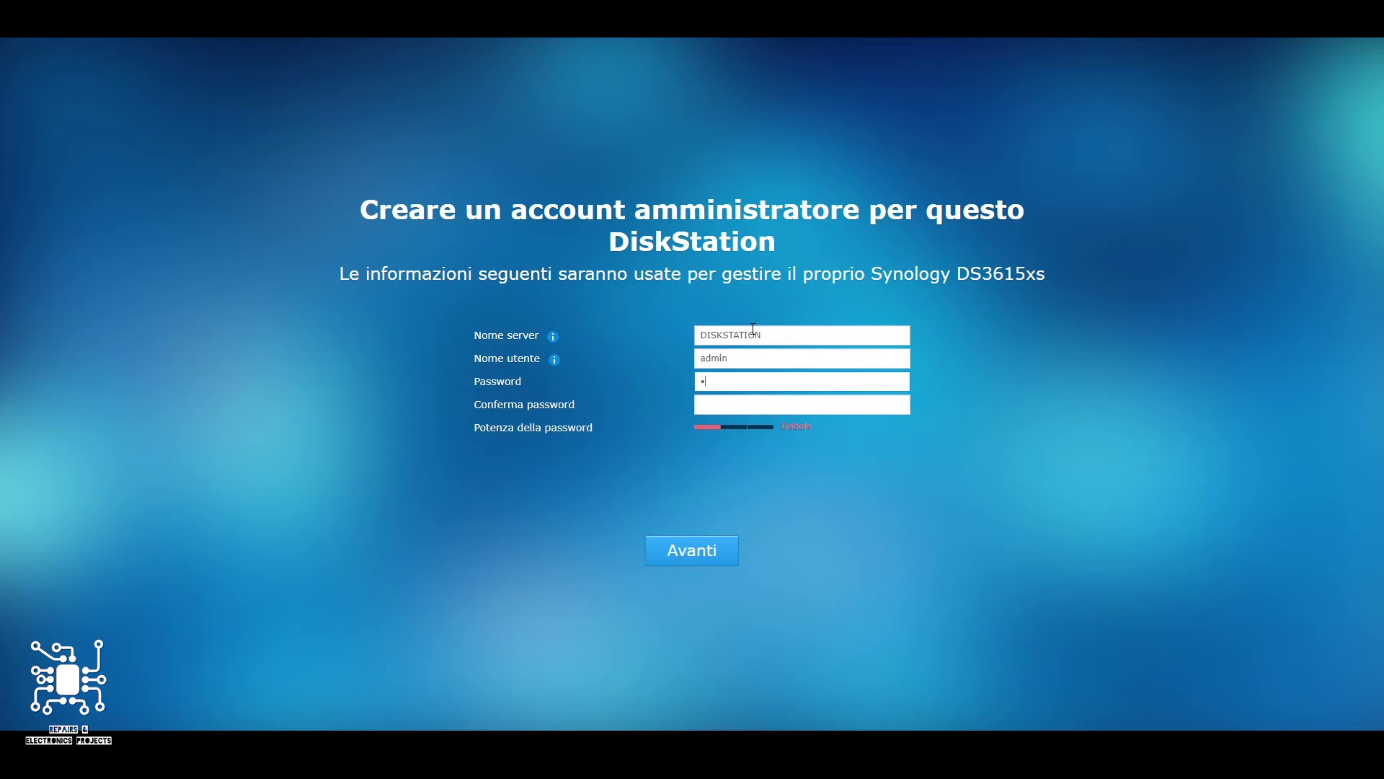
pyautogui.write('aaaaaaa')
pyautogui.press('Tab')
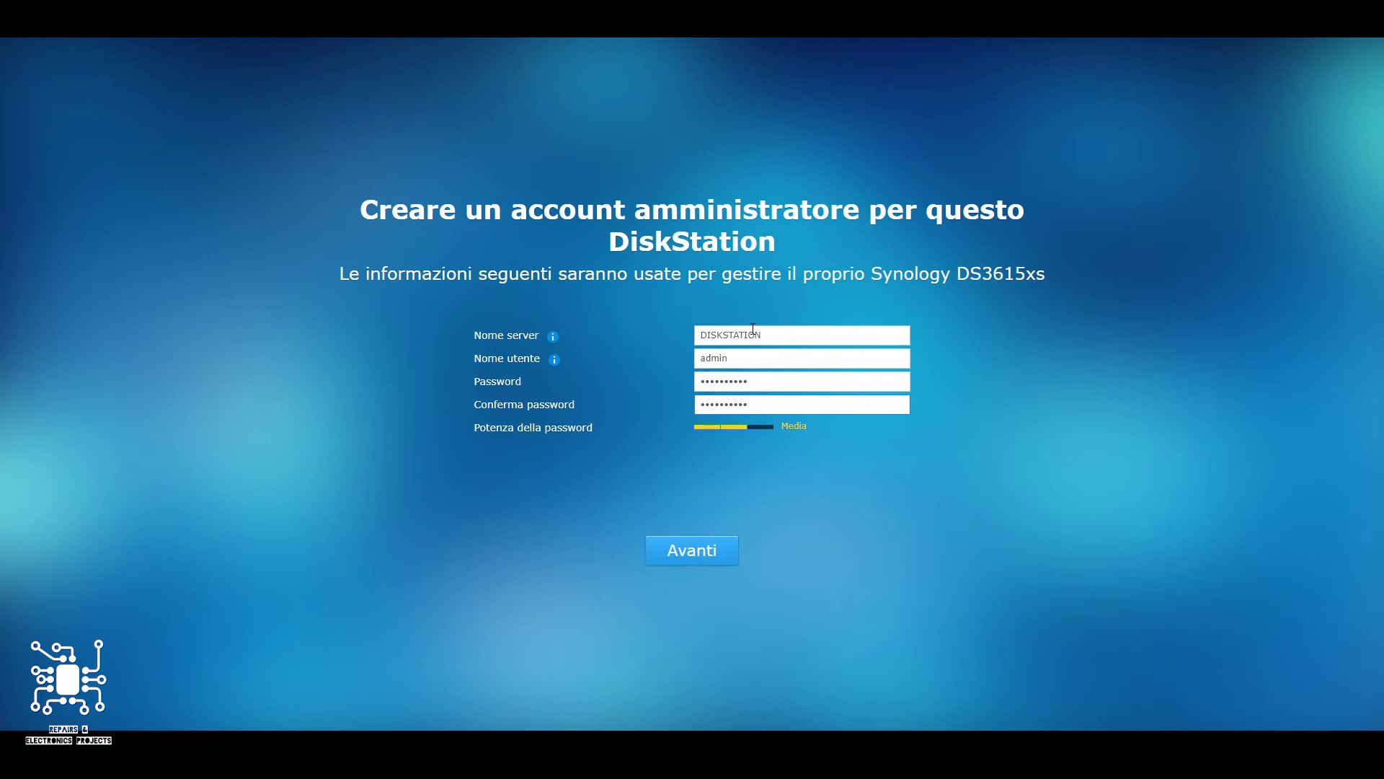
pyautogui.click(699, 553)
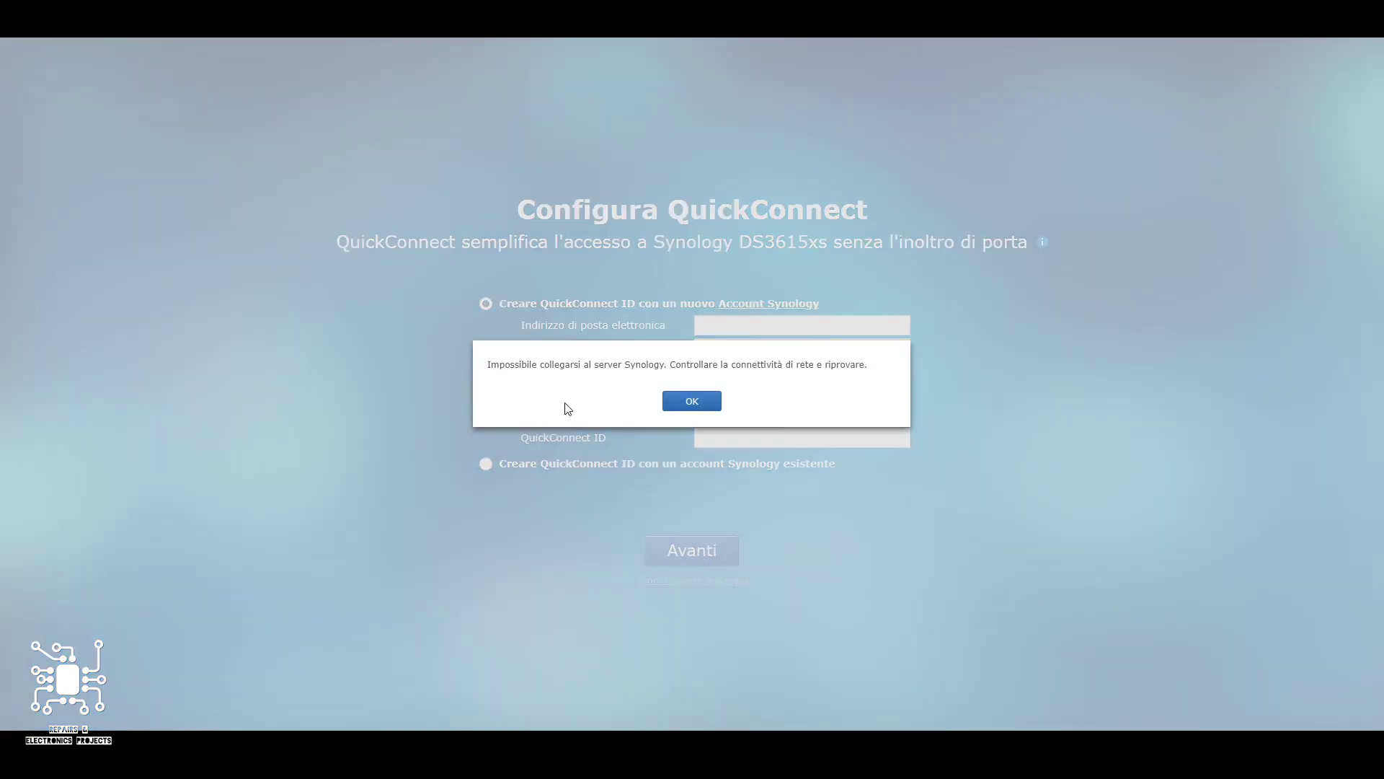
# Finish the initial DSM setup without sharing the network location, and decline device analytics
pyautogui.click(692, 401)
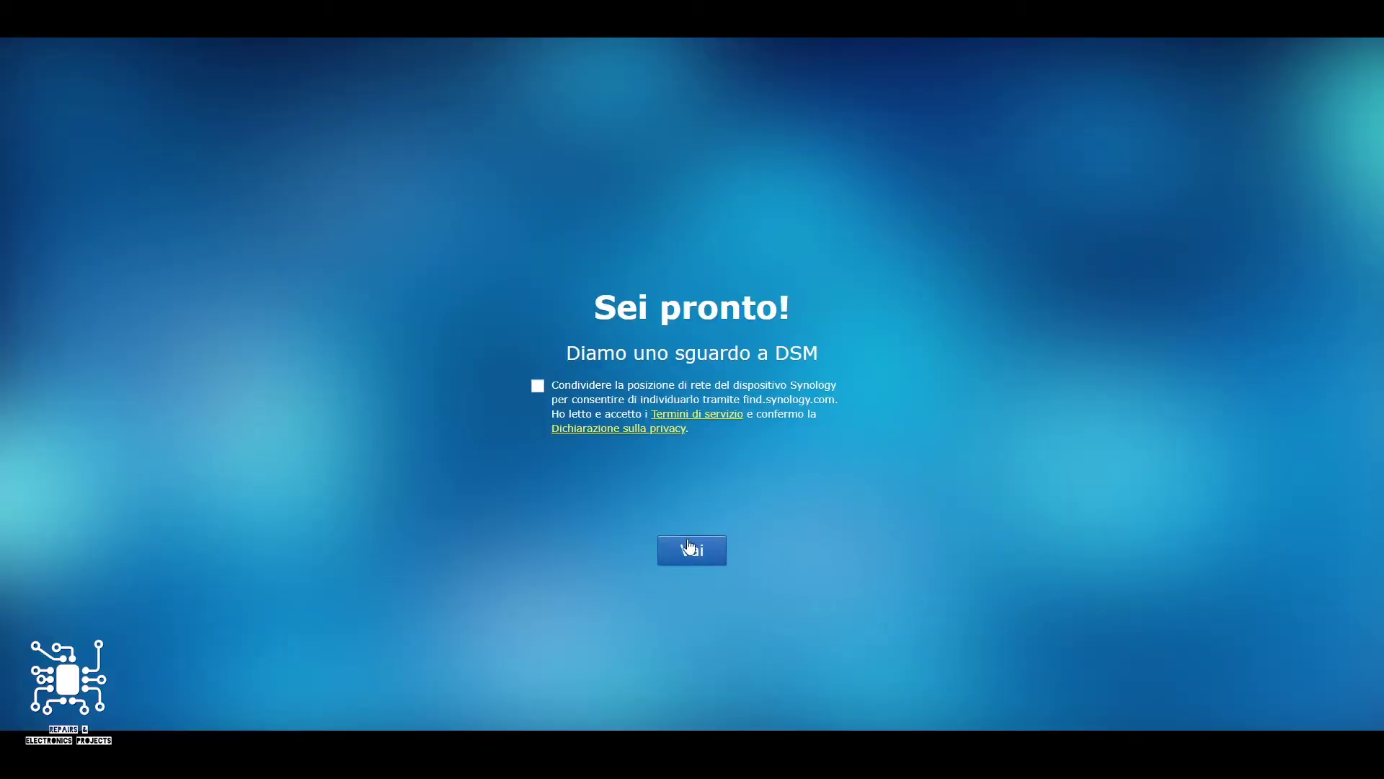
pyautogui.click(714, 551)
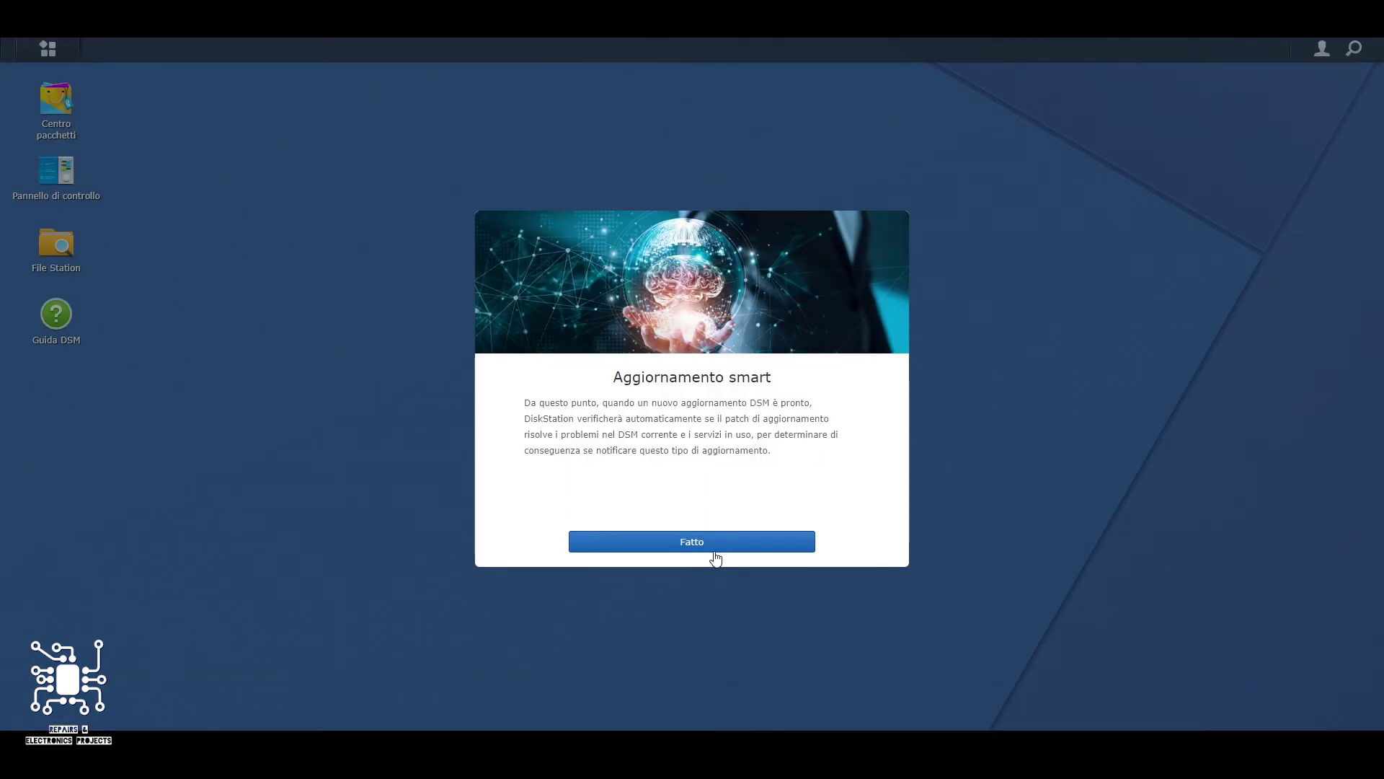
pyautogui.click(695, 542)
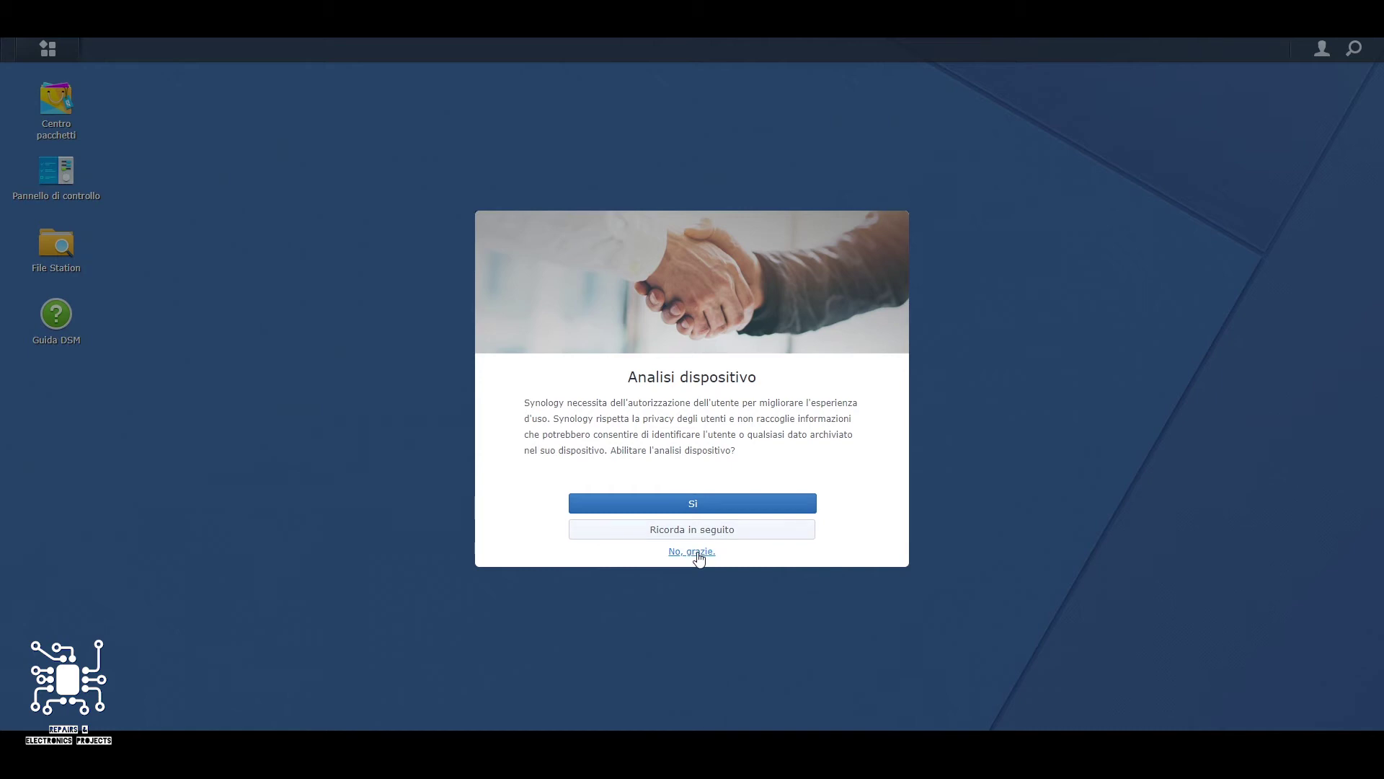
pyautogui.click(696, 552)
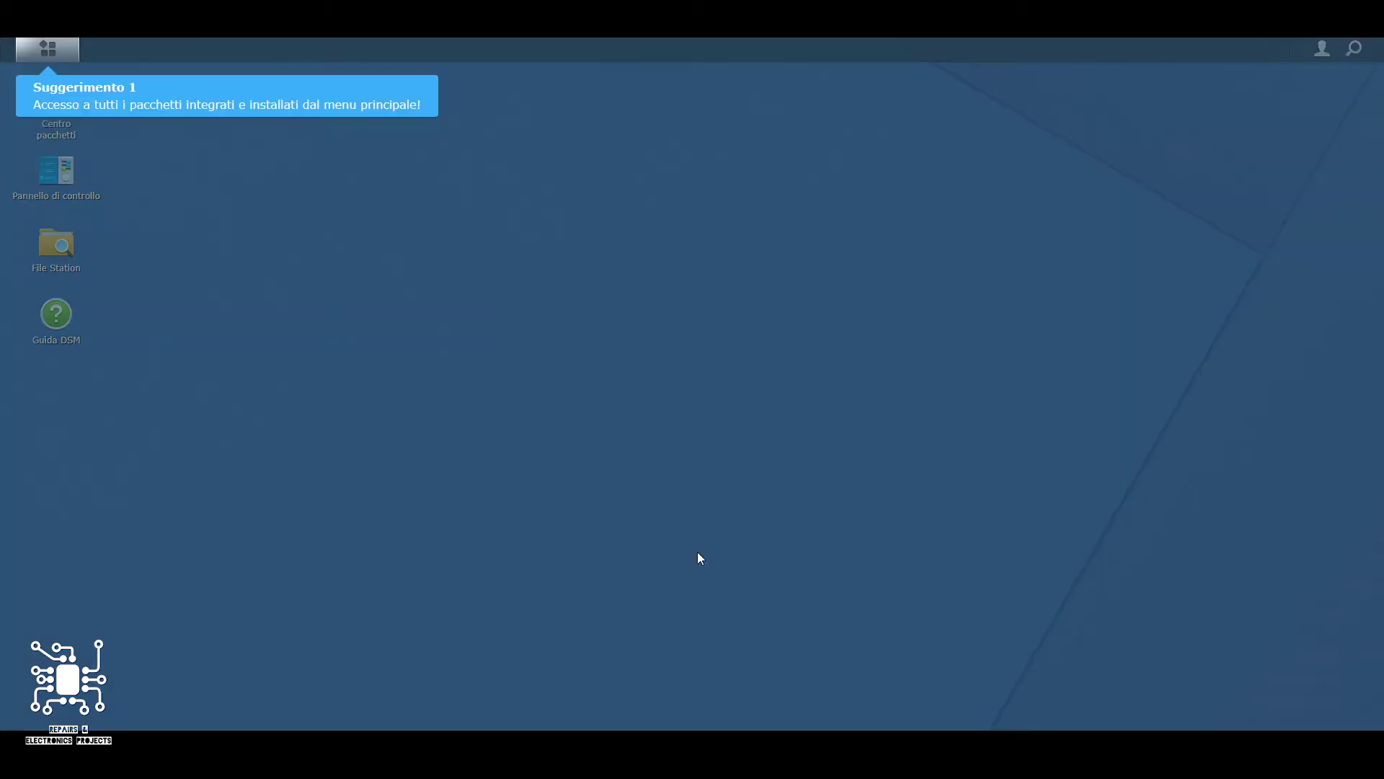
# Dismiss the three introductory tips on the DSM desktop
pyautogui.click(204, 98)
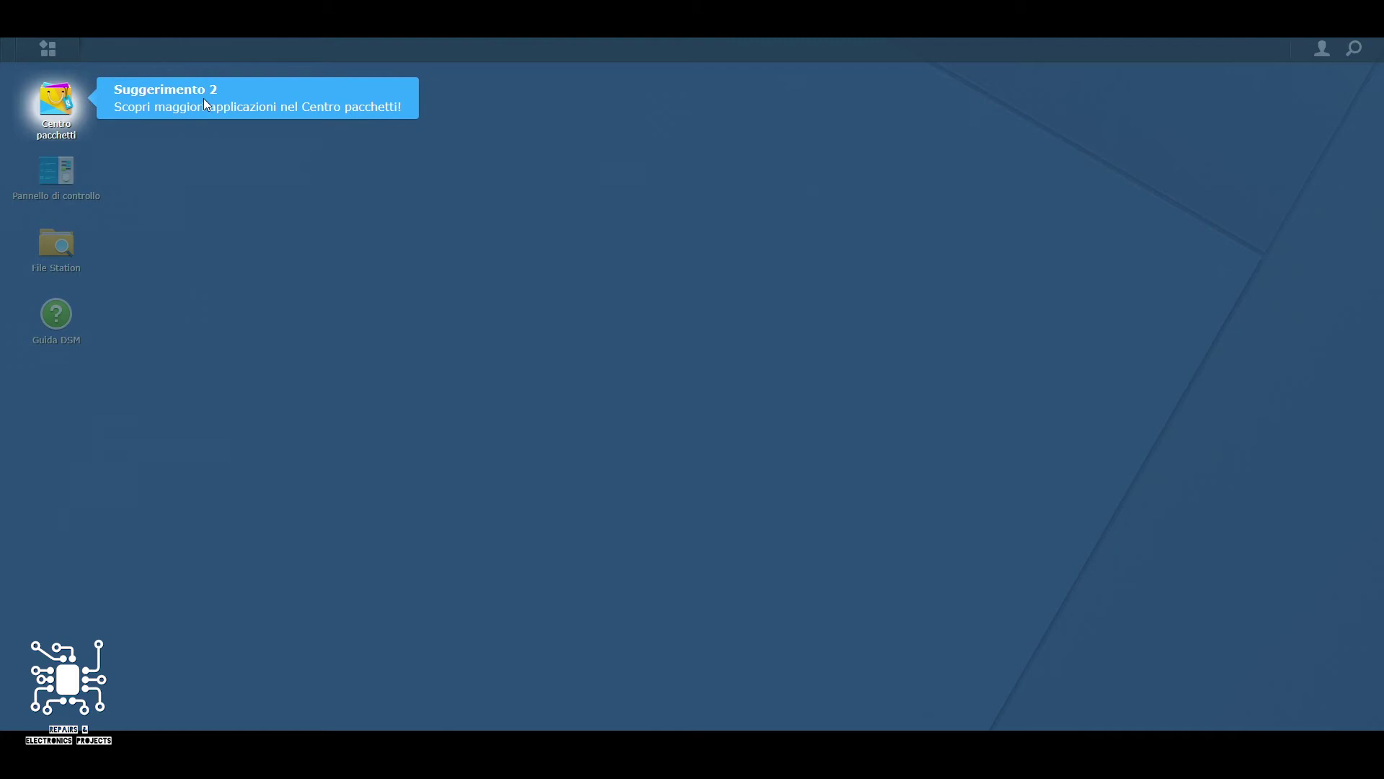
pyautogui.click(264, 109)
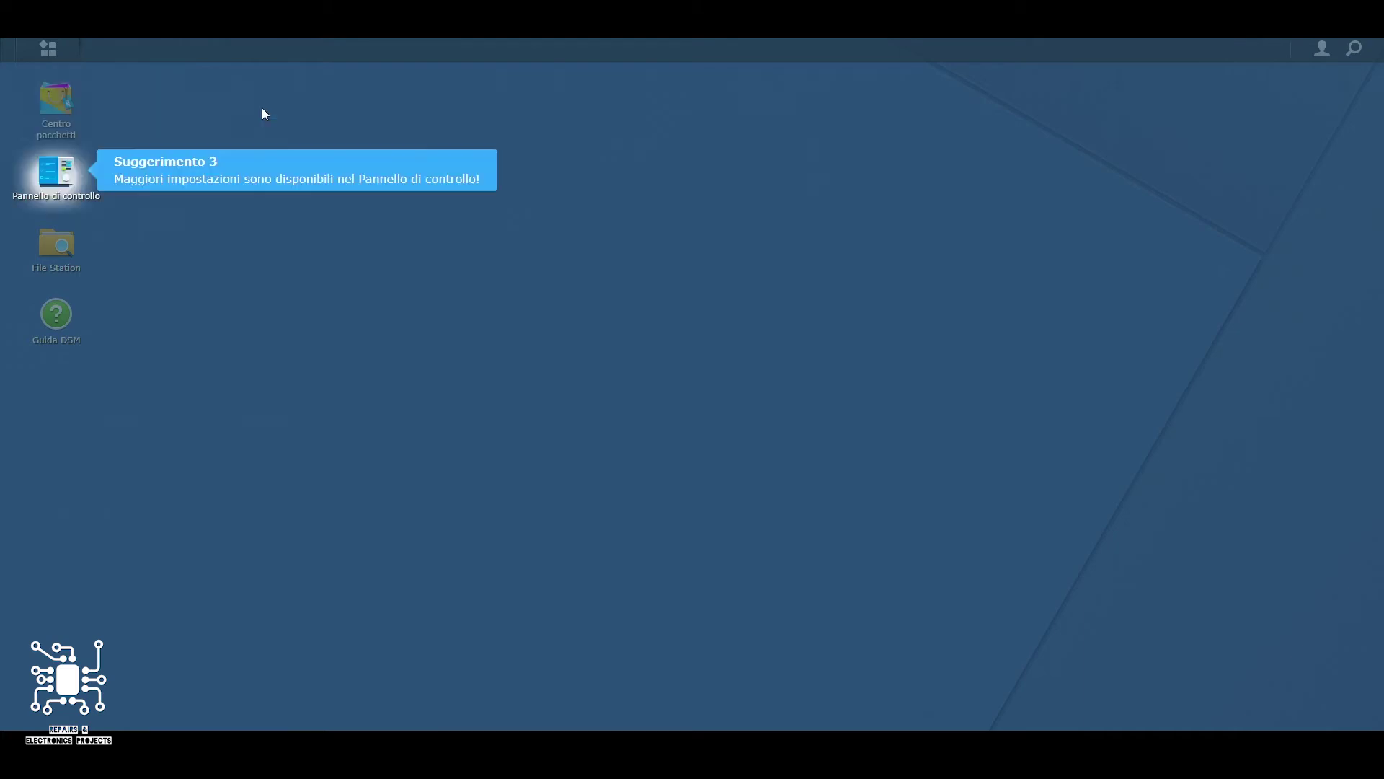
pyautogui.click(250, 181)
# Open the network interface settings in the DSM Control Panel and expand the LAN 1 details
pyautogui.click(56, 173)
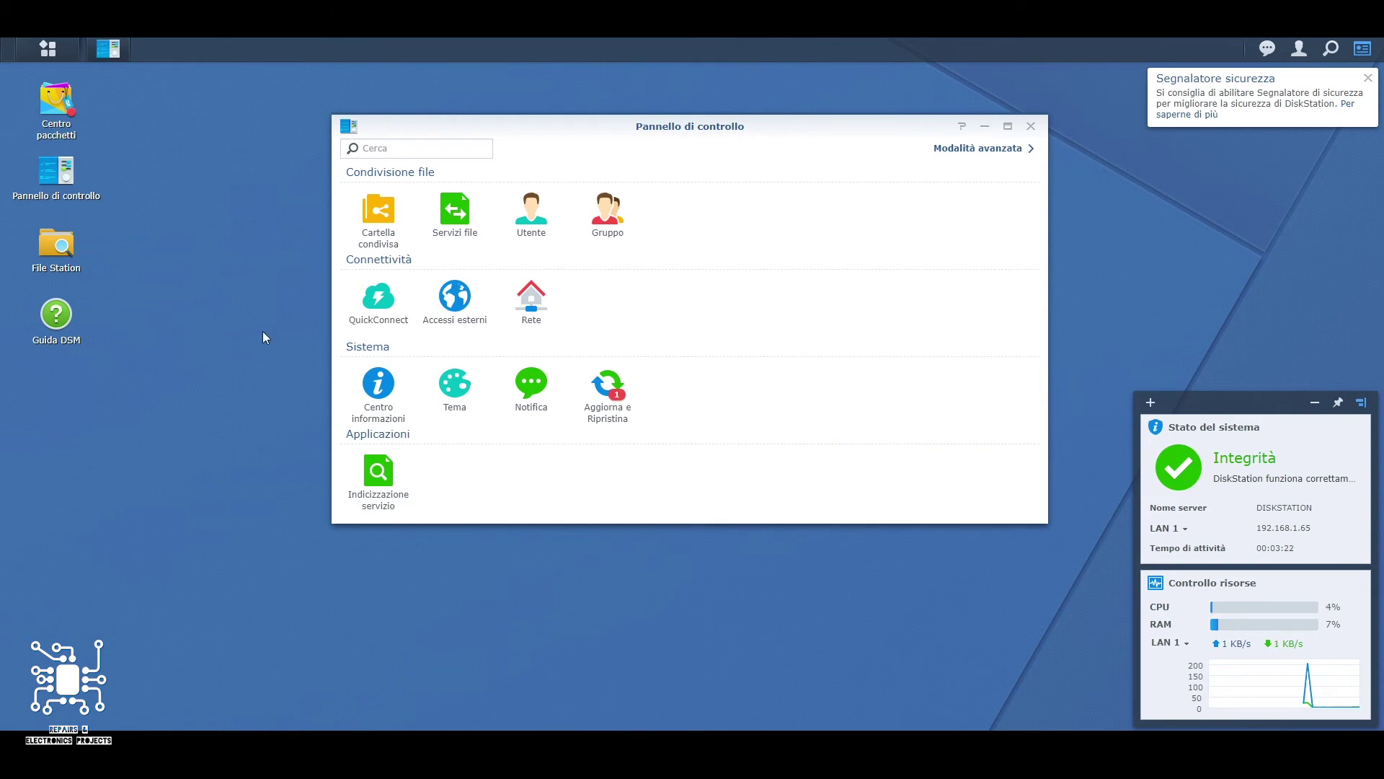
pyautogui.click(544, 309)
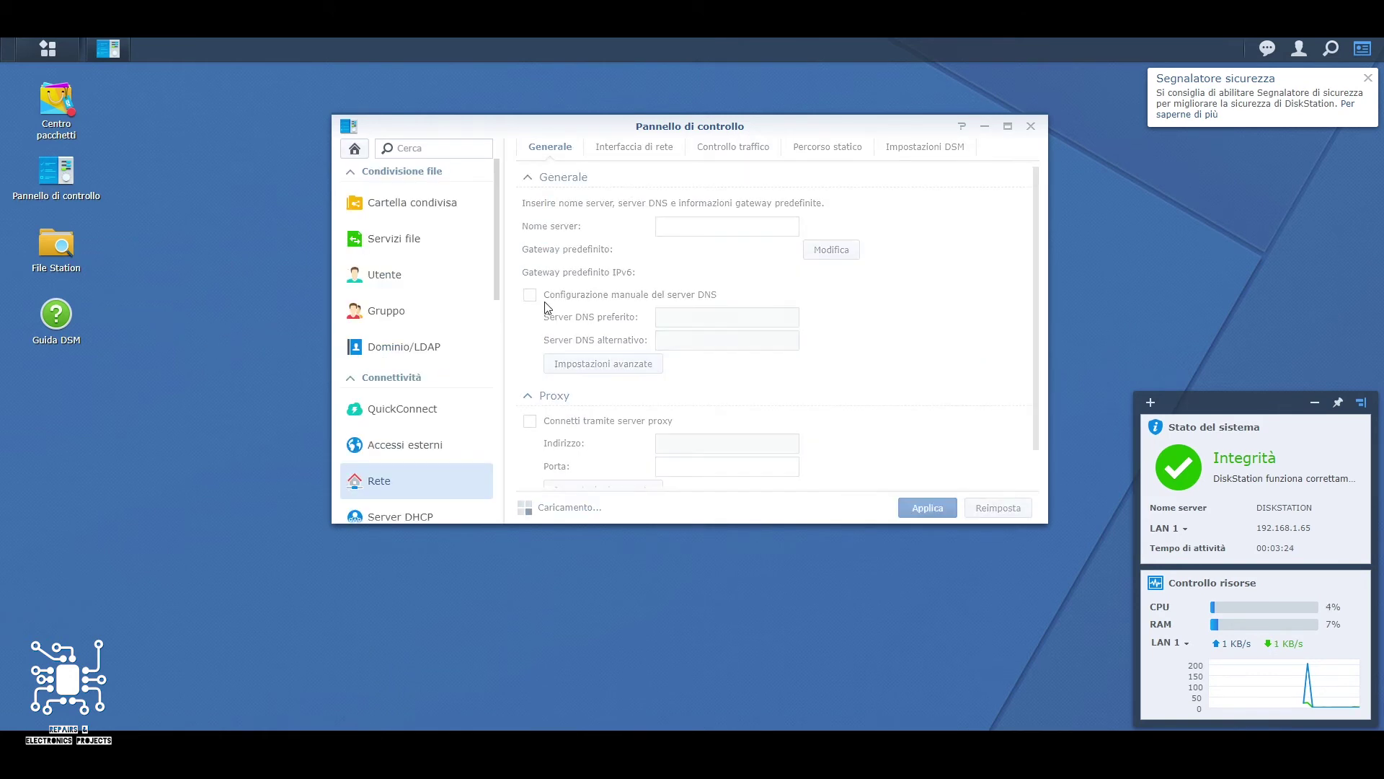
pyautogui.click(651, 149)
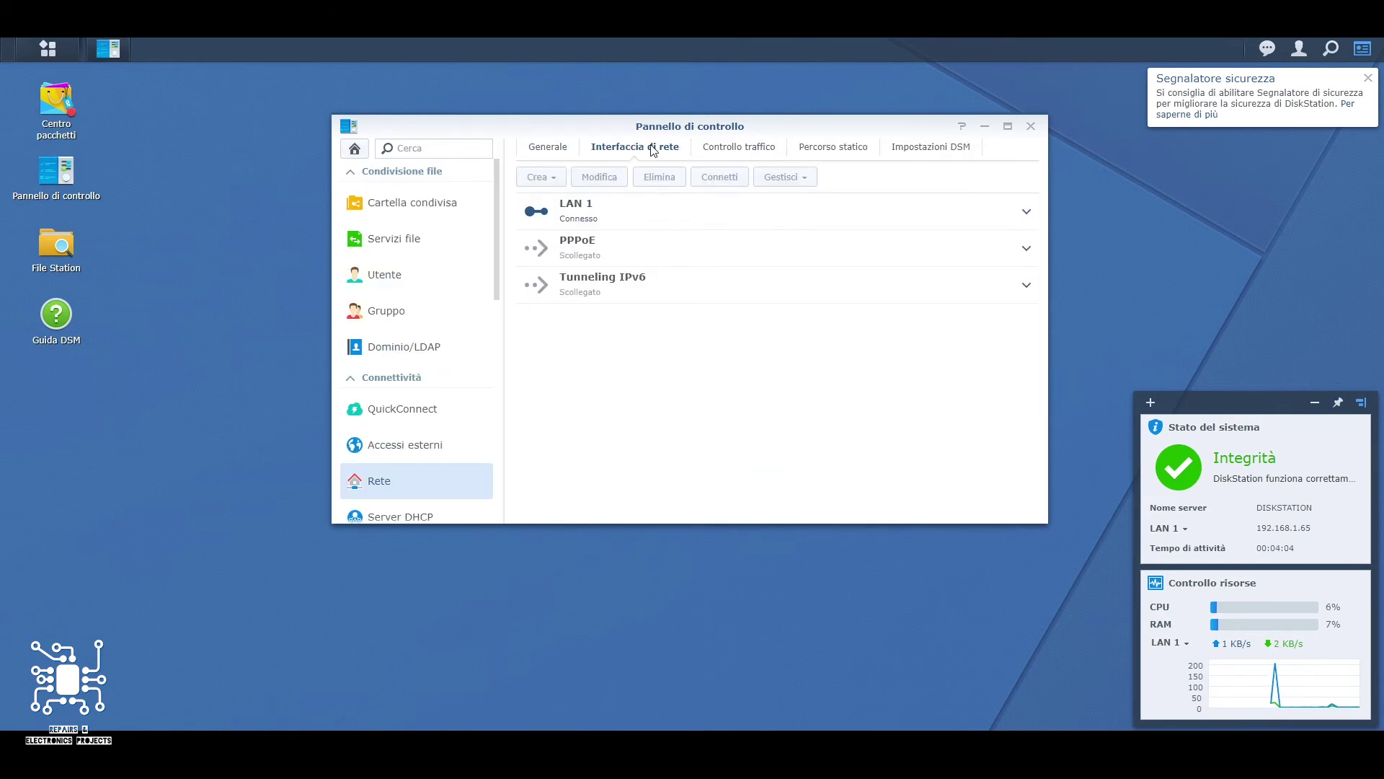
pyautogui.click(1027, 212)
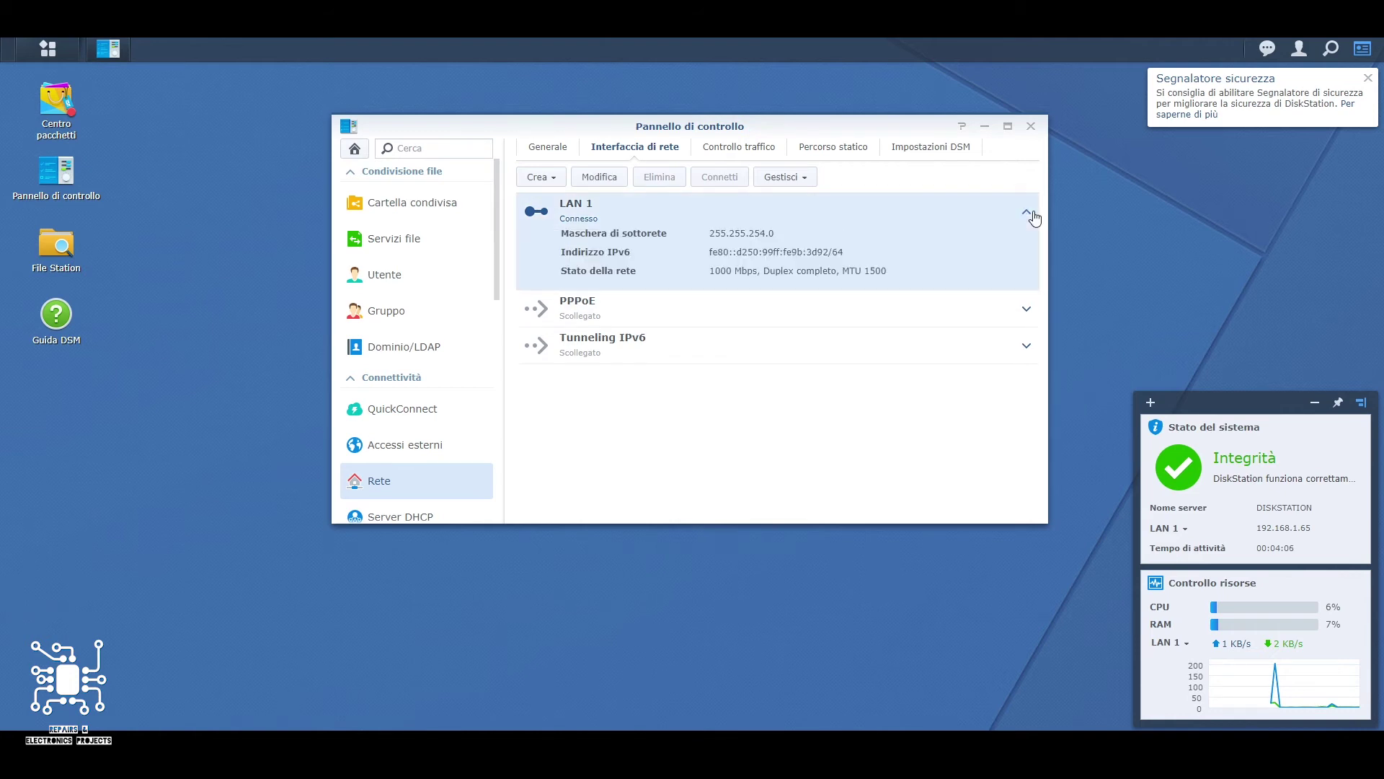
# Switch LAN 1 to manual IPv4 configuration with IP address 192.168.1.20 and apply the network settings
pyautogui.click(607, 178)
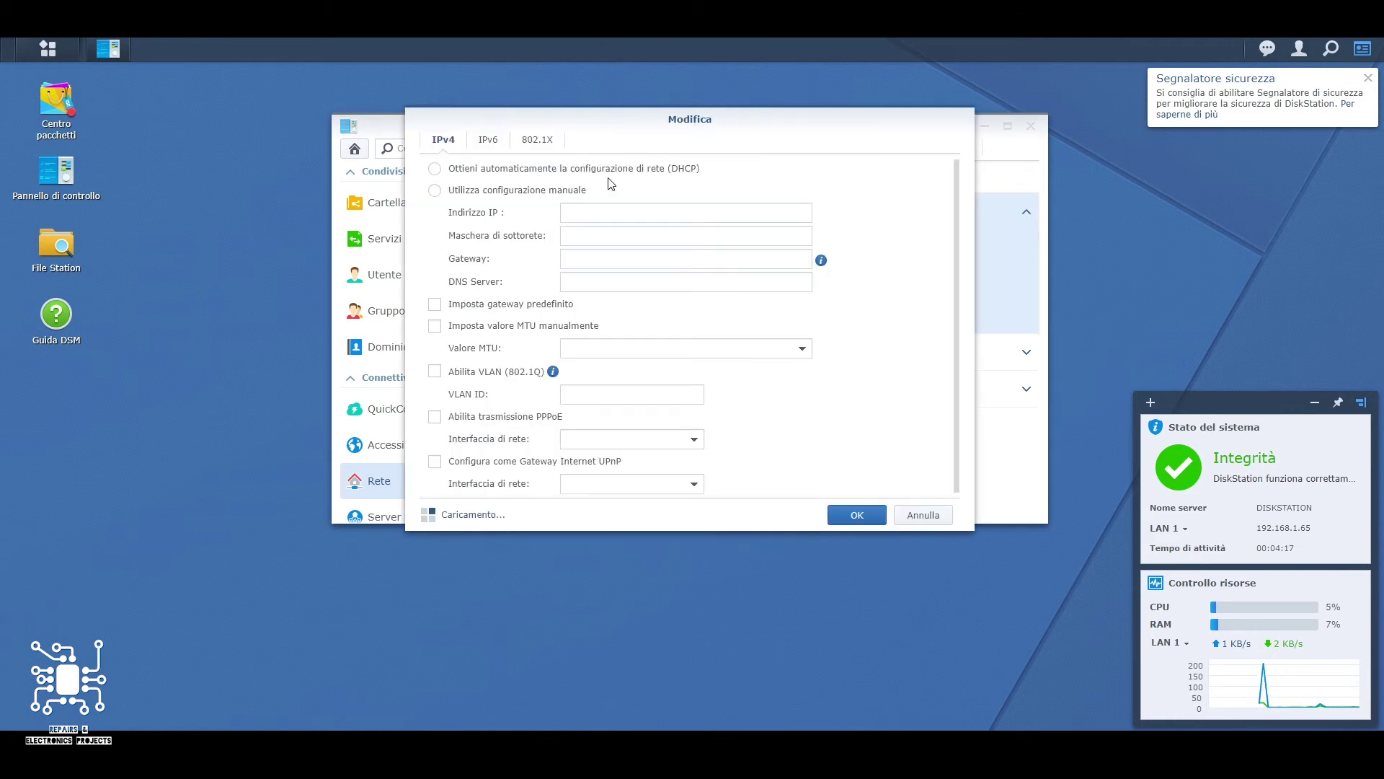
pyautogui.click(435, 191)
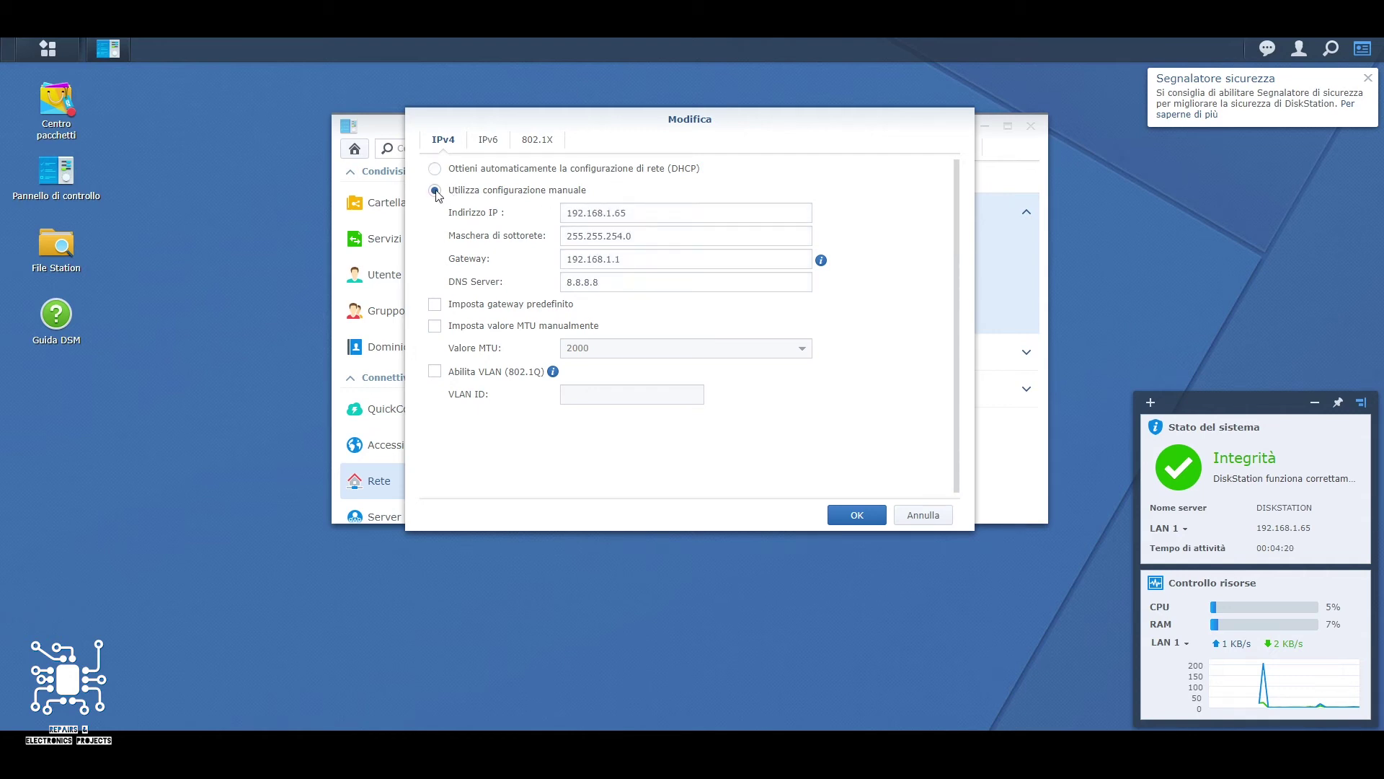
pyautogui.click(648, 217)
pyautogui.press('BackSpace')
pyautogui.press('BackSpace')
pyautogui.write('20')
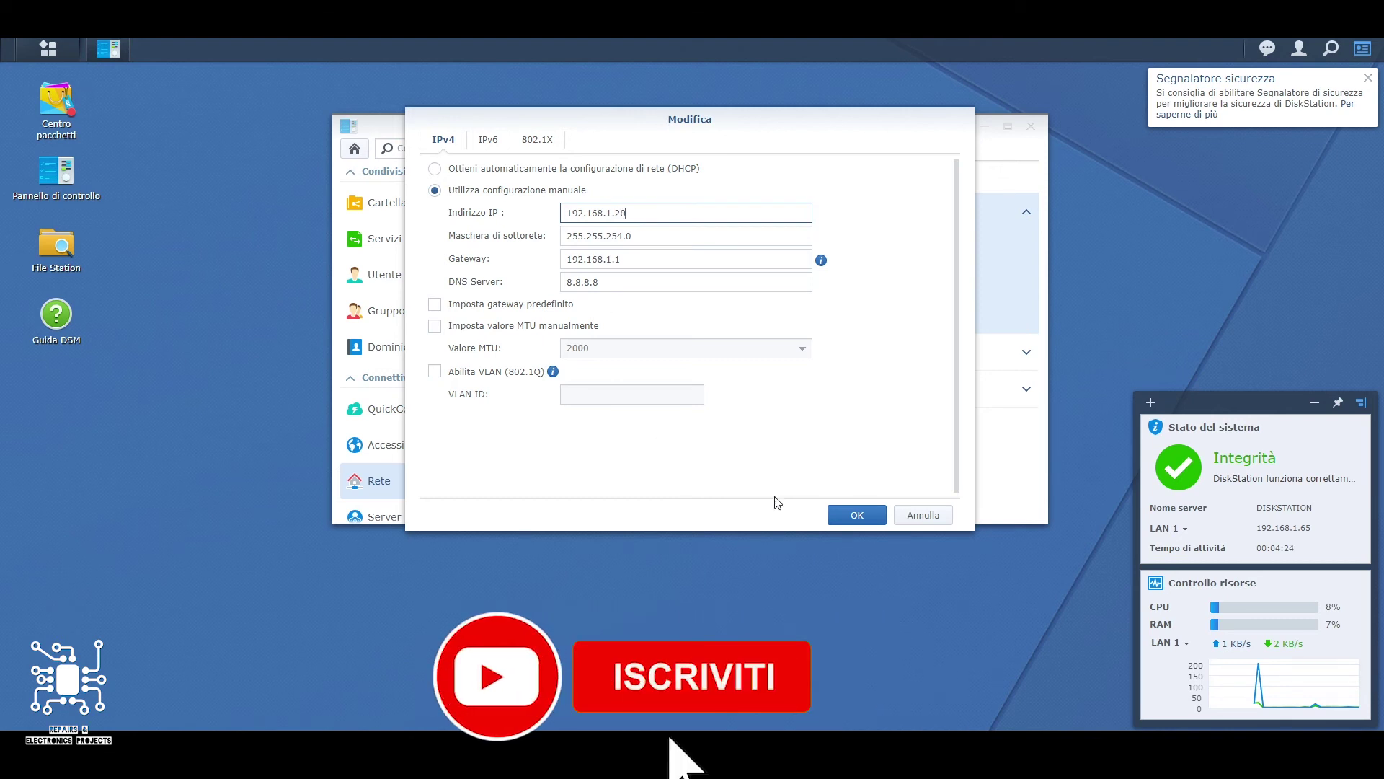
pyautogui.click(857, 514)
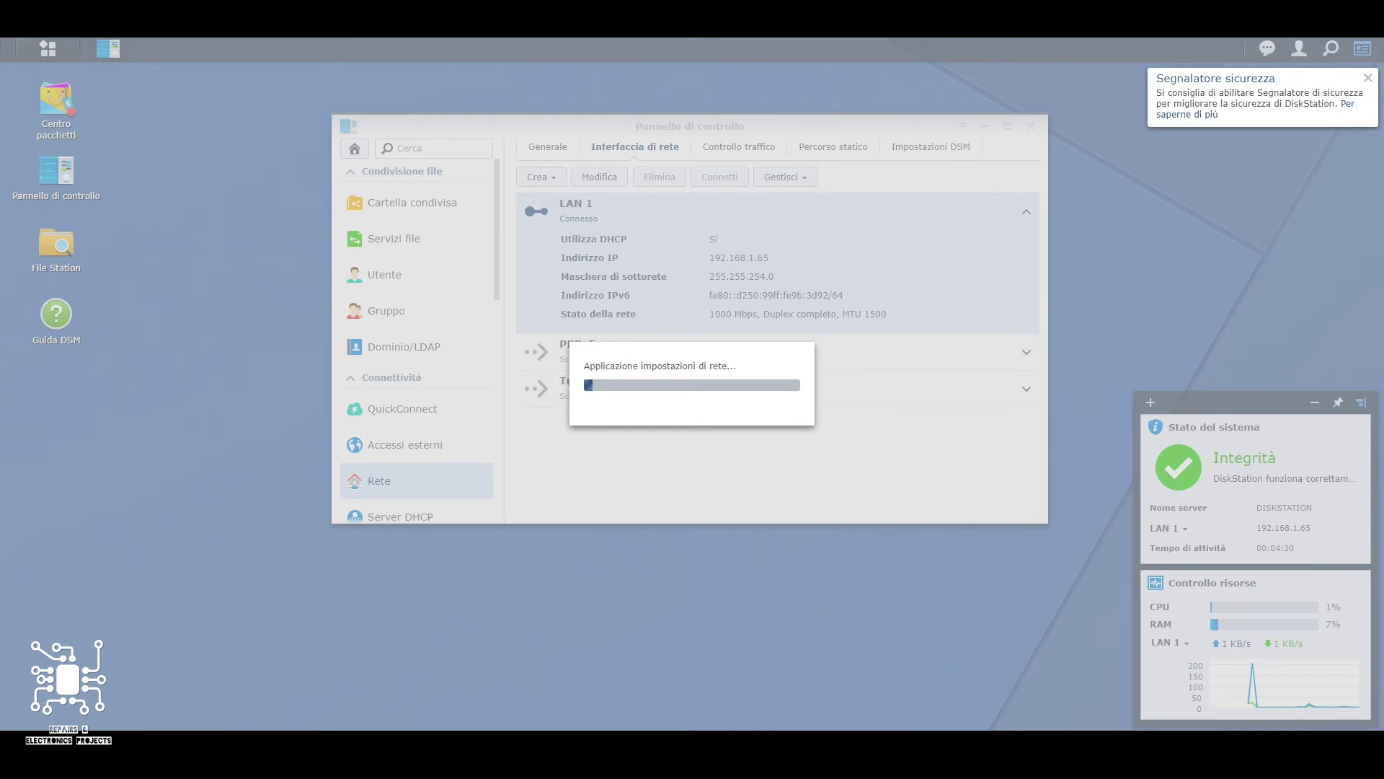
# Enable the NFS service in the Control Panel's file services settings and apply the change
pyautogui.click(372, 318)
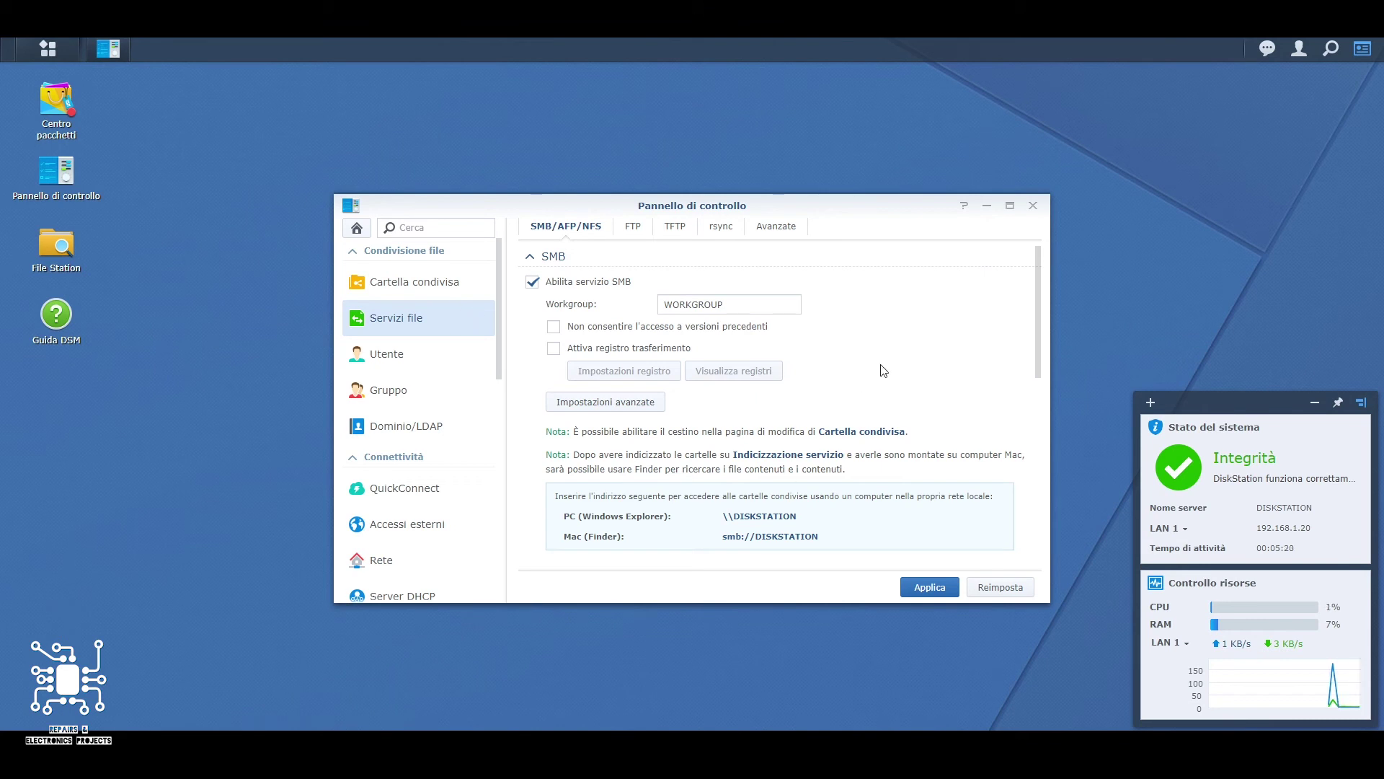
pyautogui.scroll(-2, 865, 313)
pyautogui.scroll(-4, 779, 432)
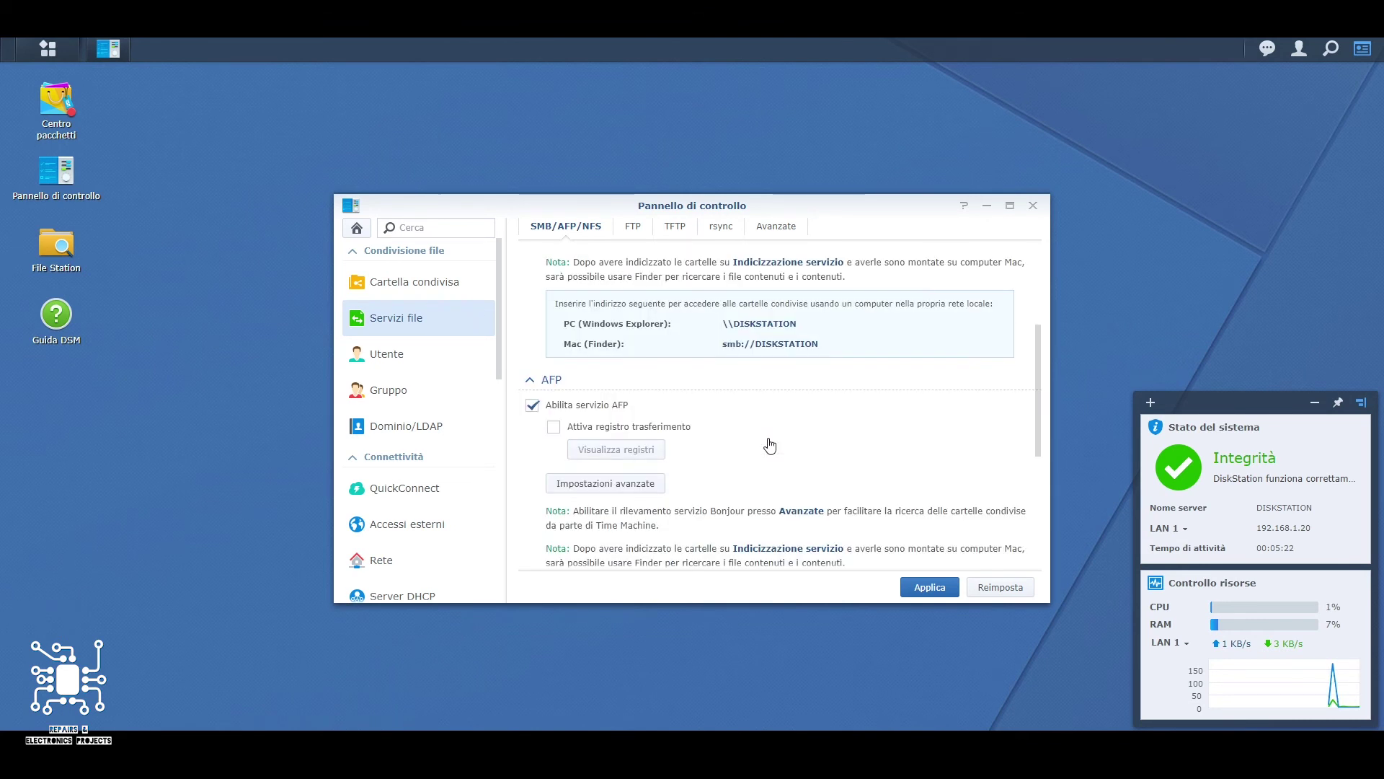
pyautogui.scroll(-1, 762, 445)
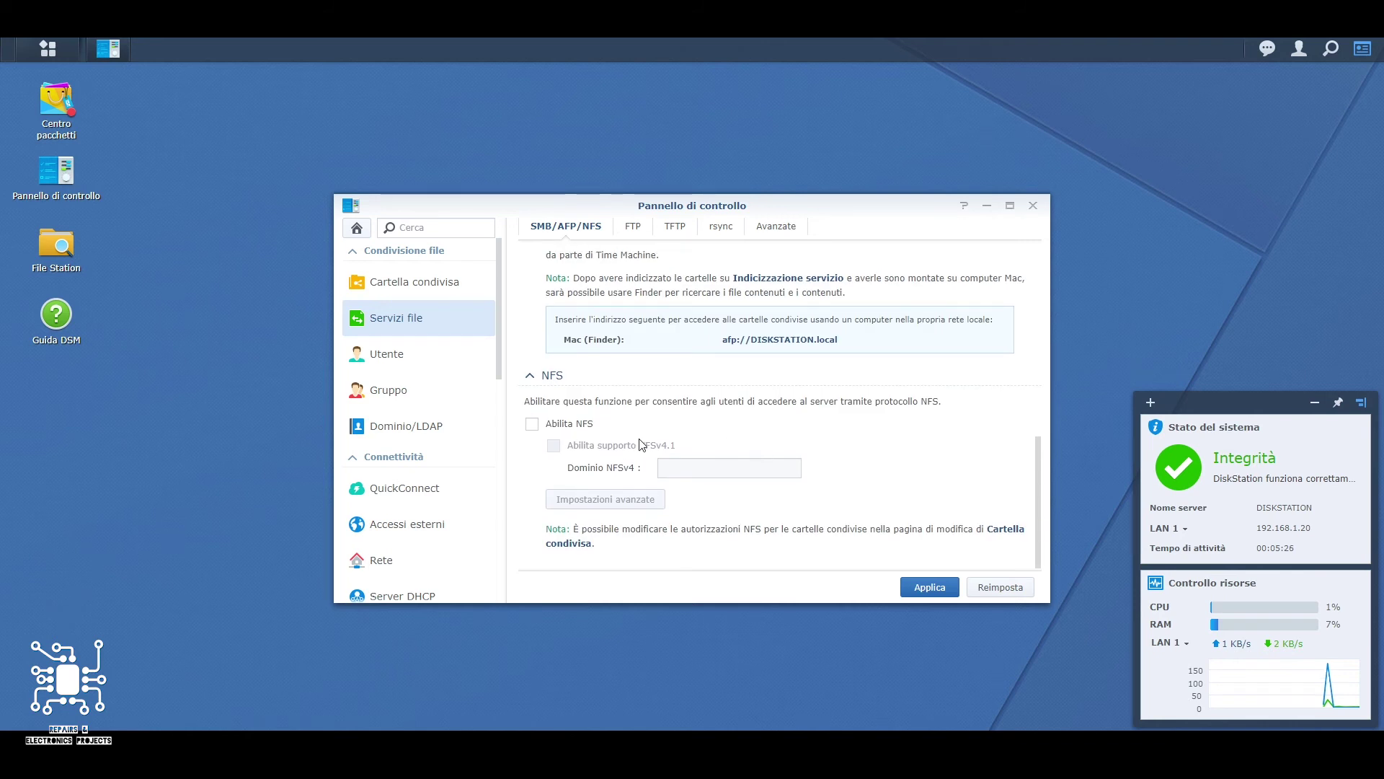
pyautogui.click(526, 425)
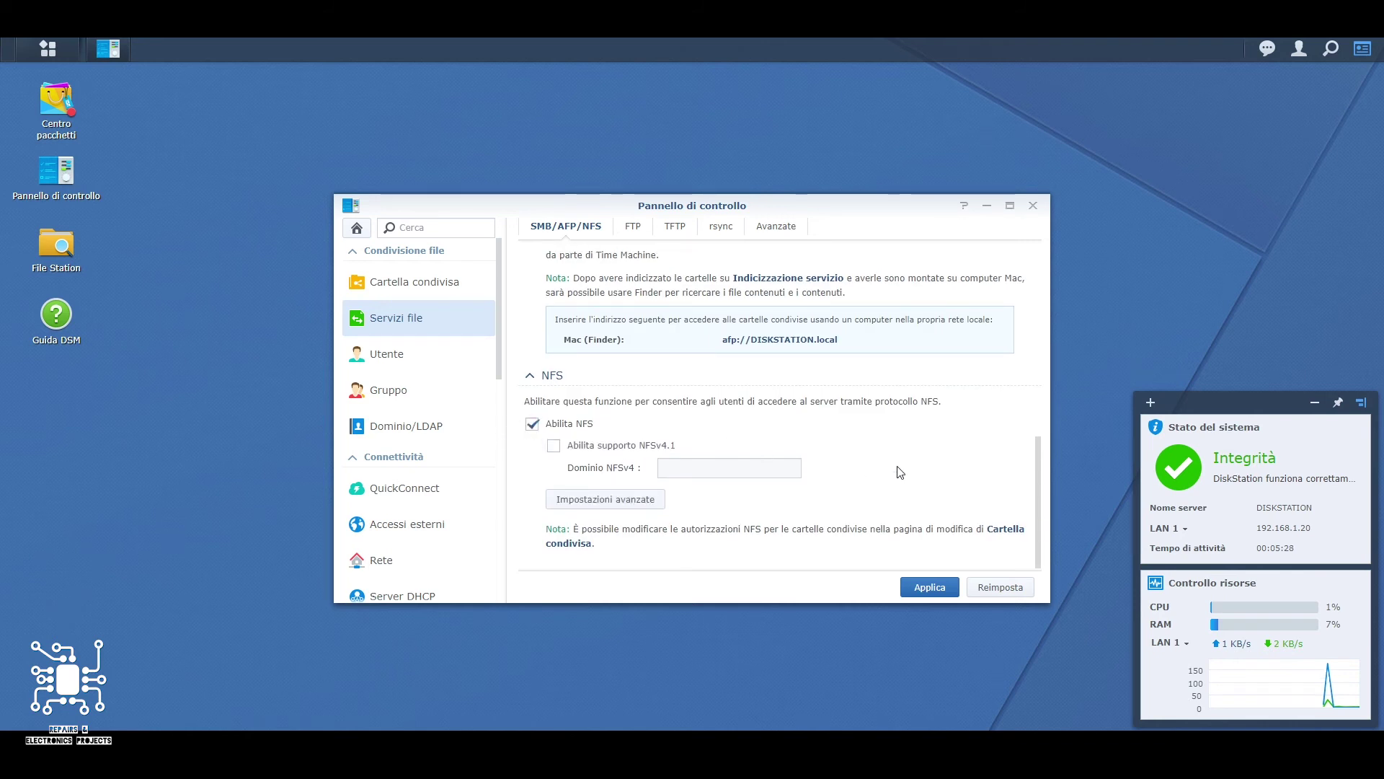
pyautogui.click(930, 588)
# Enable WS-Discovery in the advanced file services settings for Windows network file access via SMB, and close the Control Panel
pyautogui.click(776, 225)
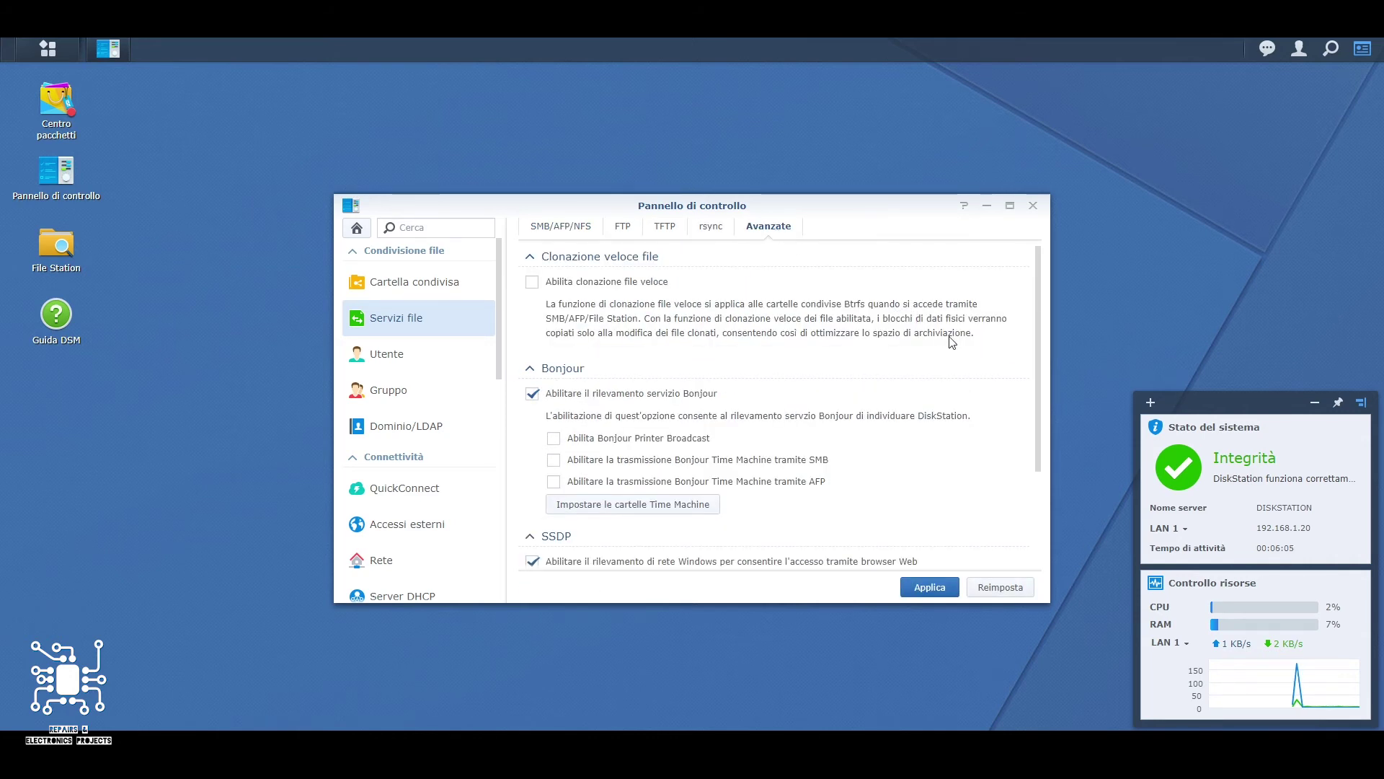
pyautogui.scroll(-3, 951, 342)
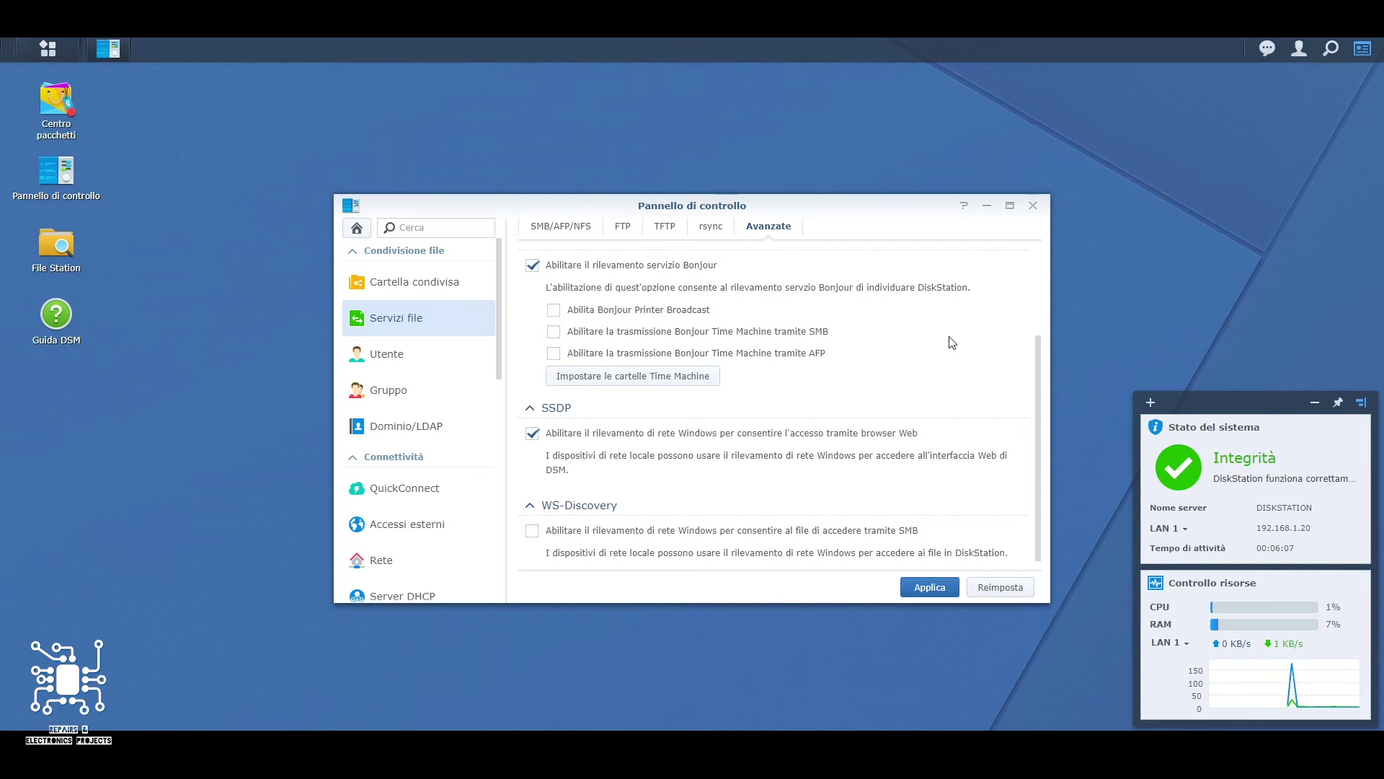
pyautogui.scroll(-1, 952, 343)
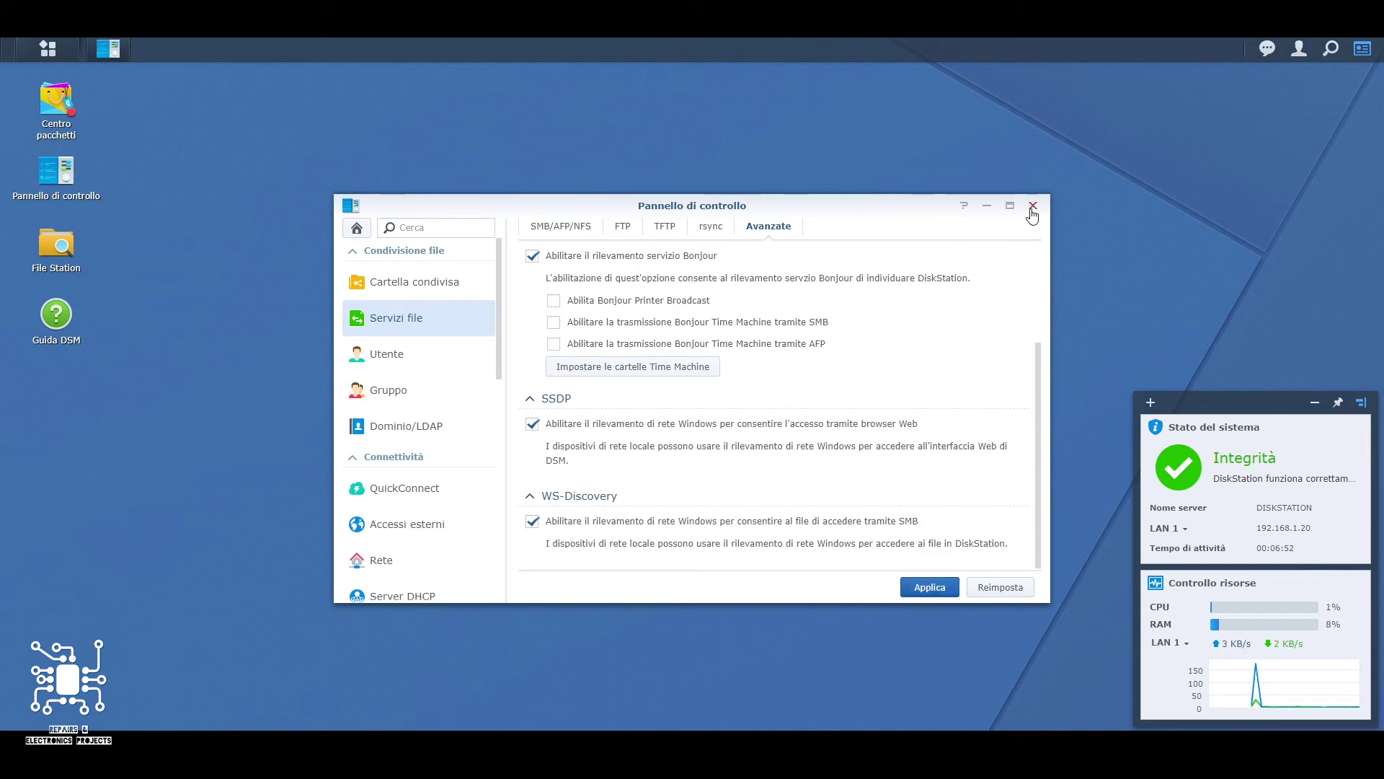
pyautogui.click(1032, 206)
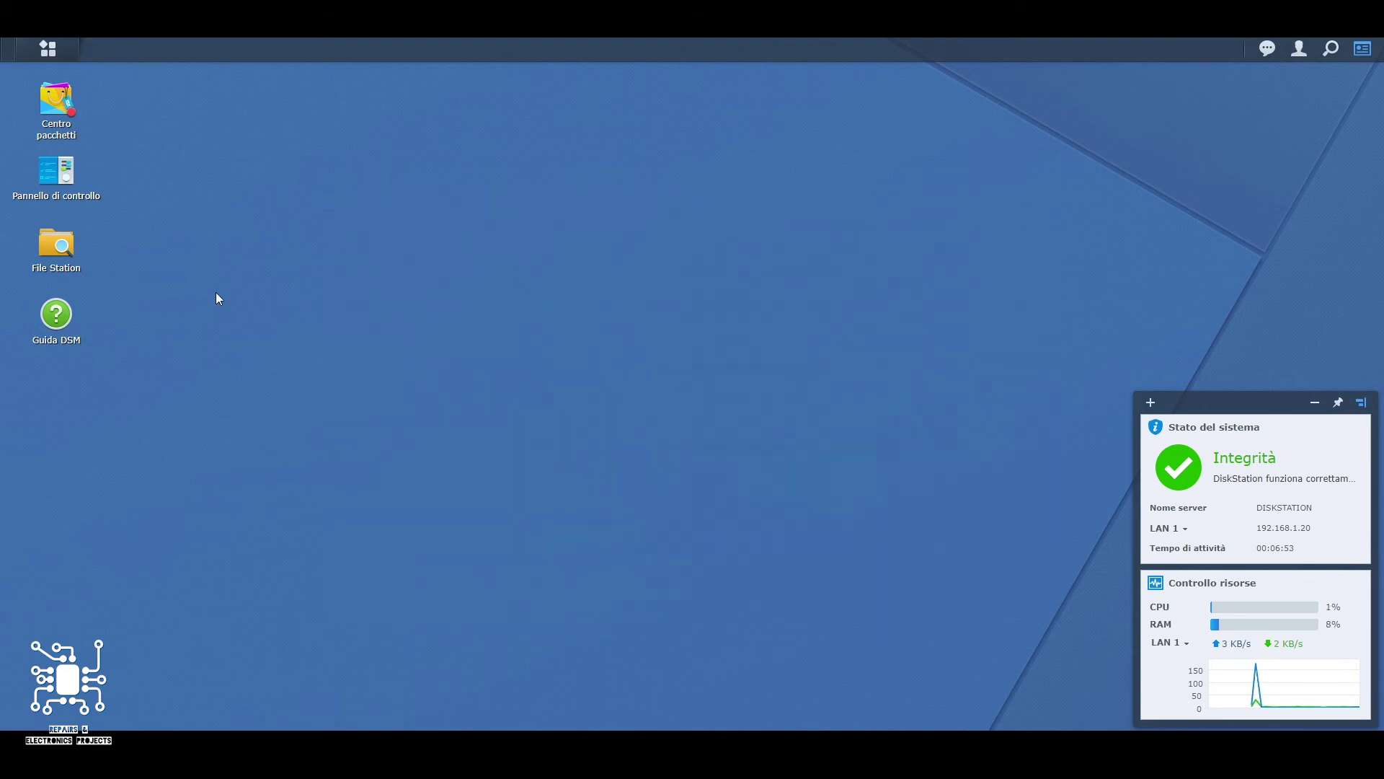
# Open File Station, accept the prompt to create a shared folder, and proceed to Storage Manager to create a volume
pyautogui.doubleClick(65, 253)
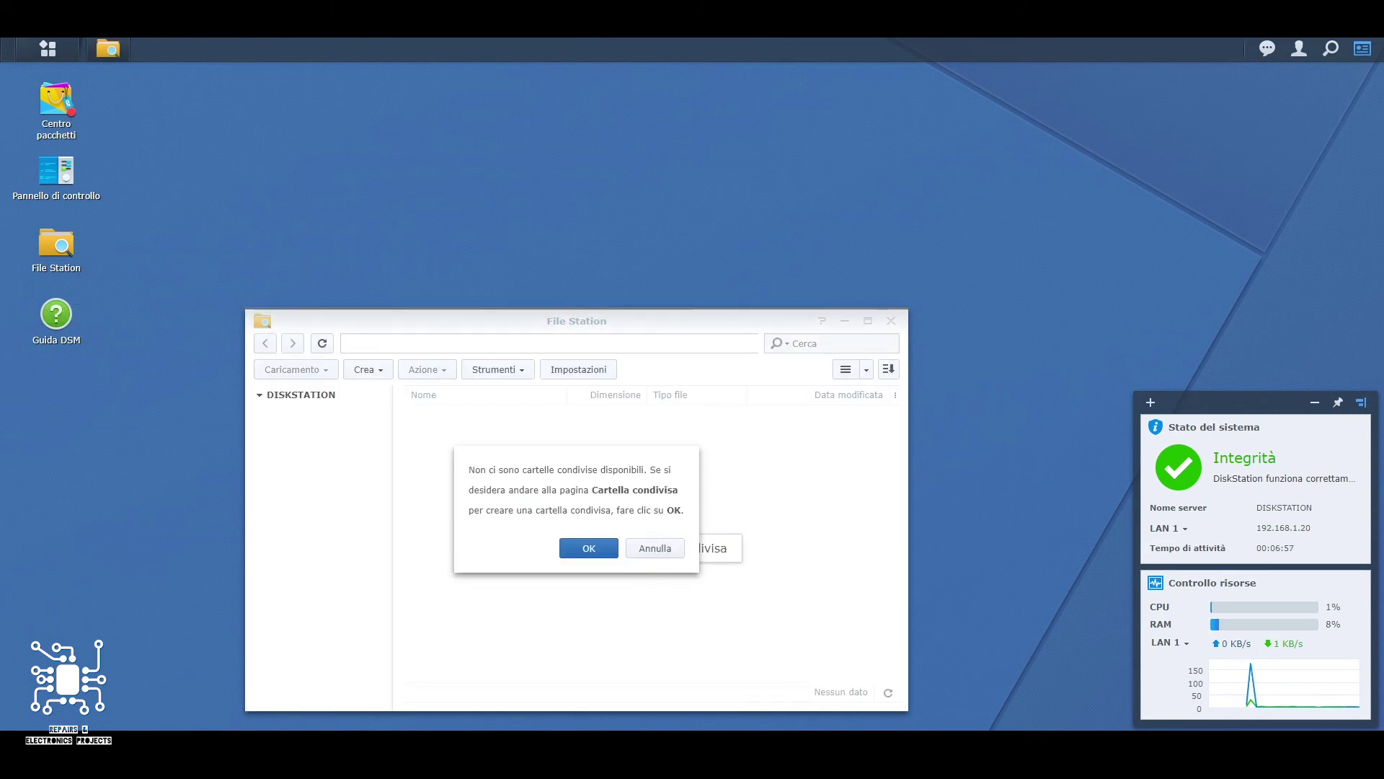
pyautogui.click(598, 553)
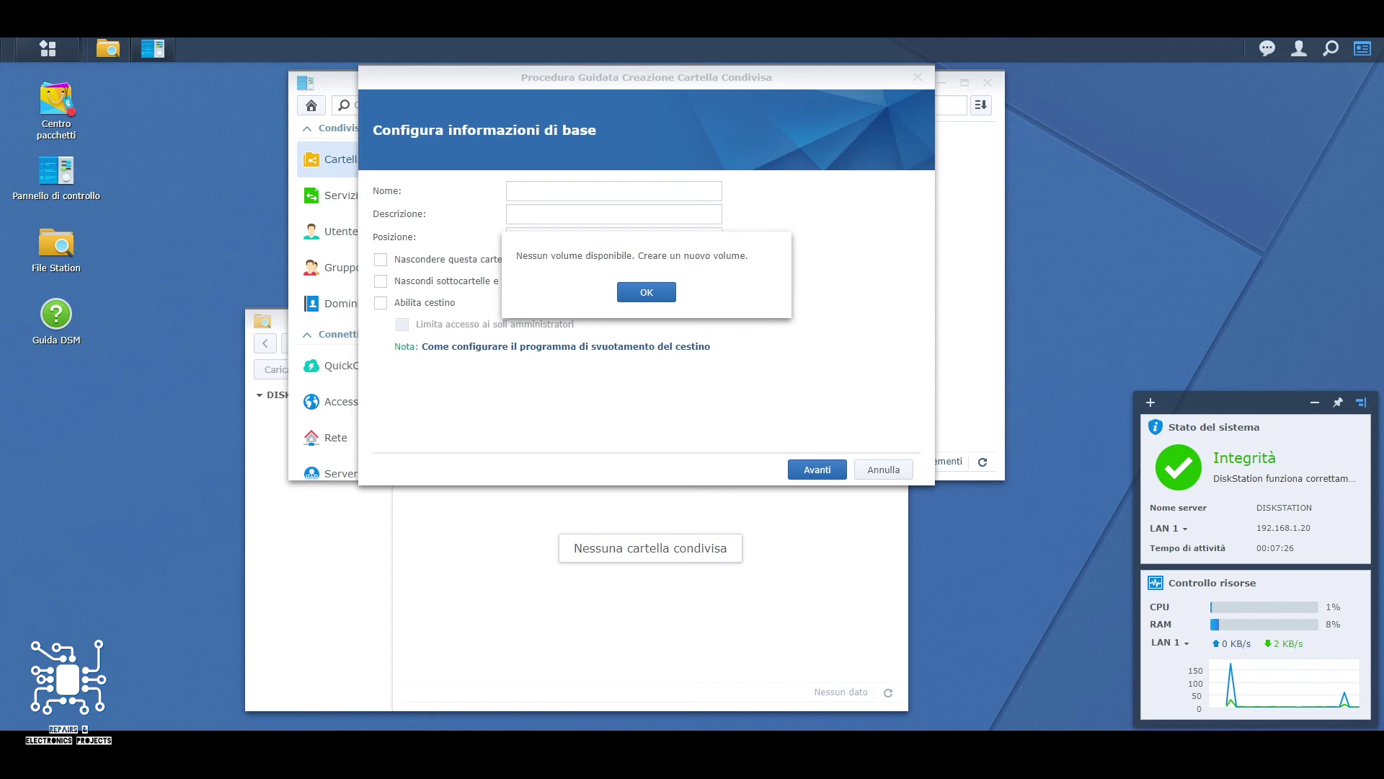
pyautogui.click(652, 292)
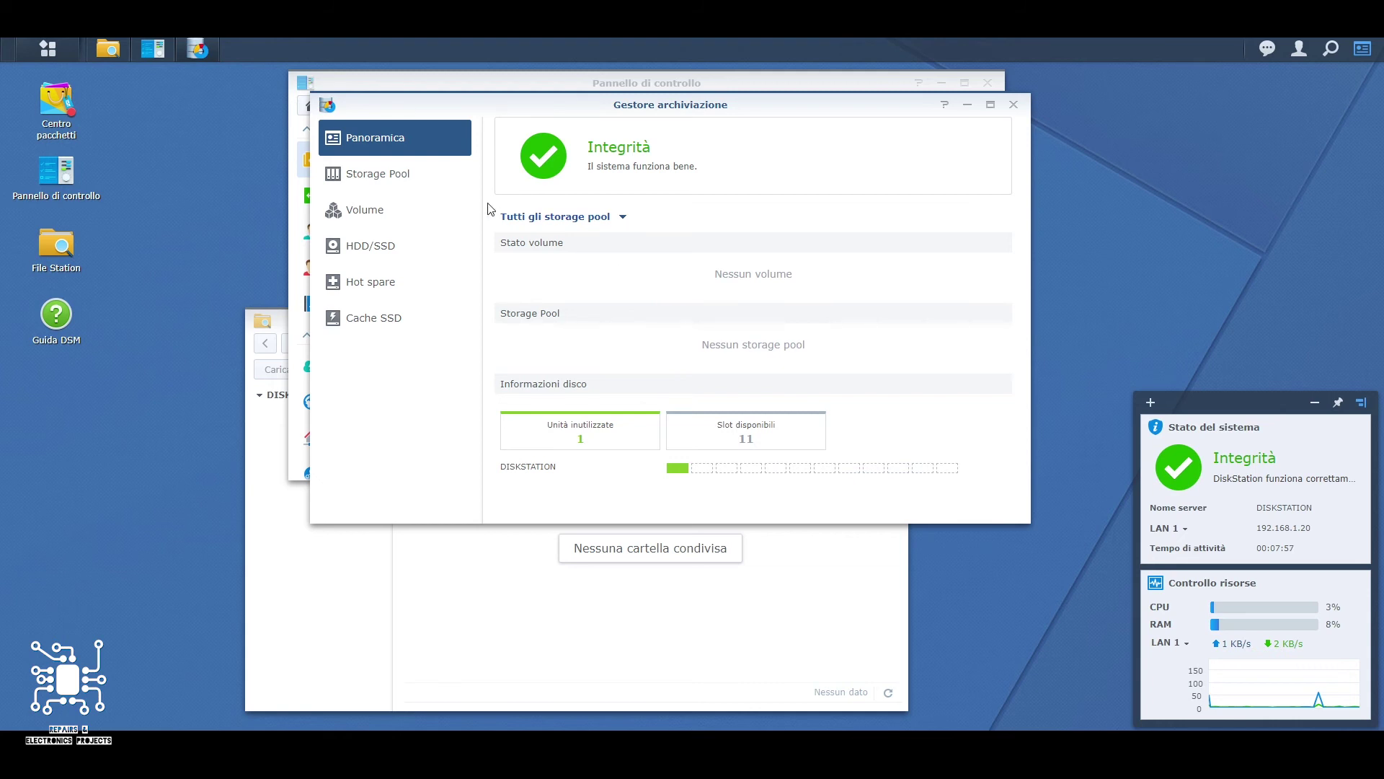
# Start a new storage pool of the Migliori prestazioni type with the Base RAID type
pyautogui.click(381, 180)
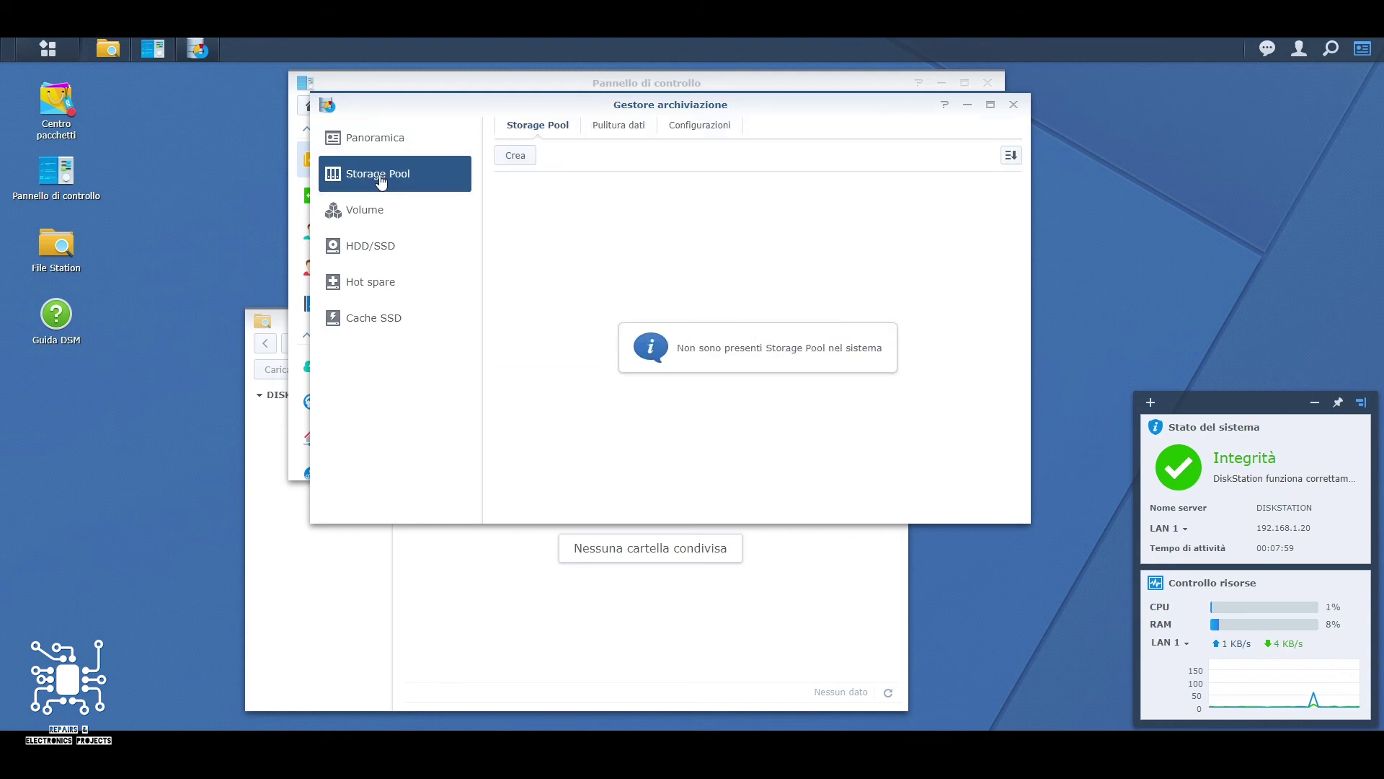
pyautogui.click(516, 157)
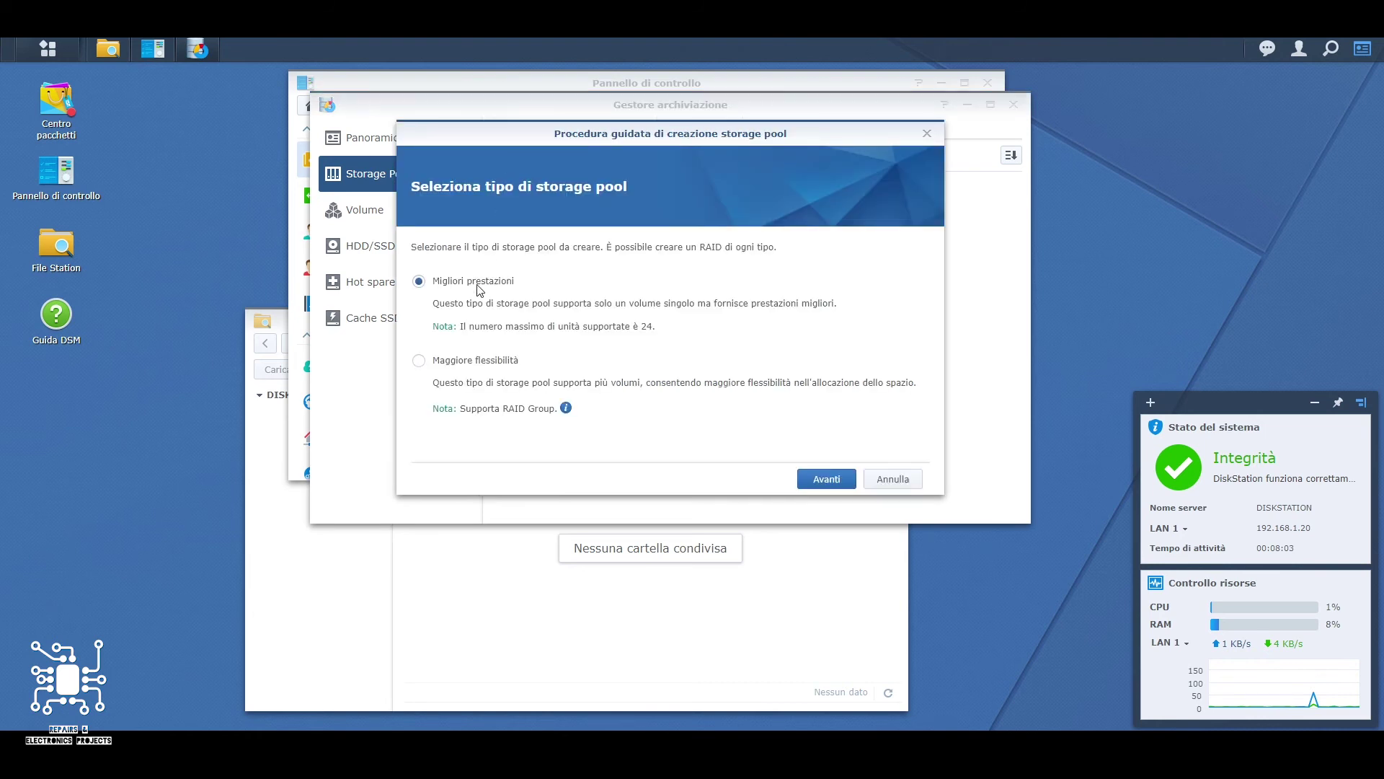
pyautogui.click(827, 479)
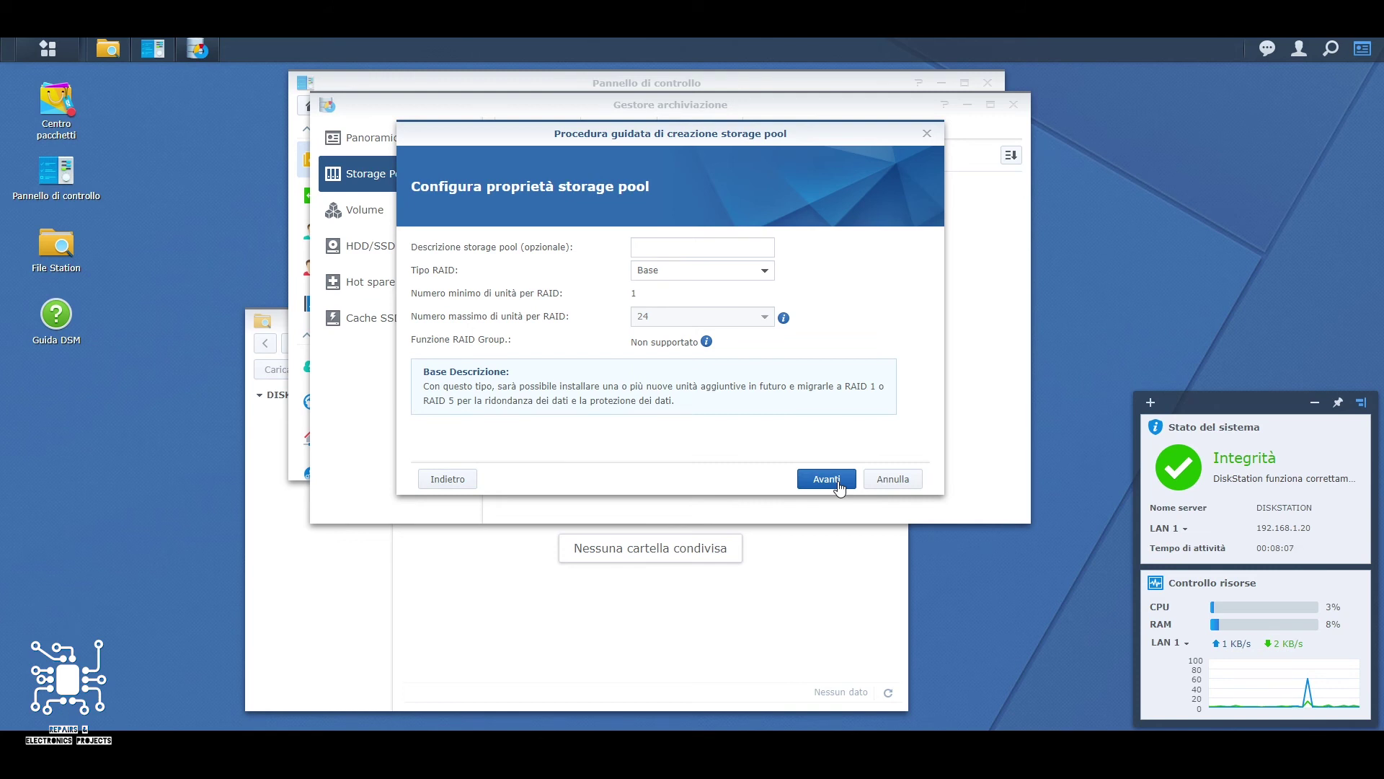
pyautogui.click(827, 479)
# Add the 3.64 TB SATA drive to the storage pool, skip the drive check, and apply the pool creation
pyautogui.moveTo(475, 273); pyautogui.dragTo(701, 266)
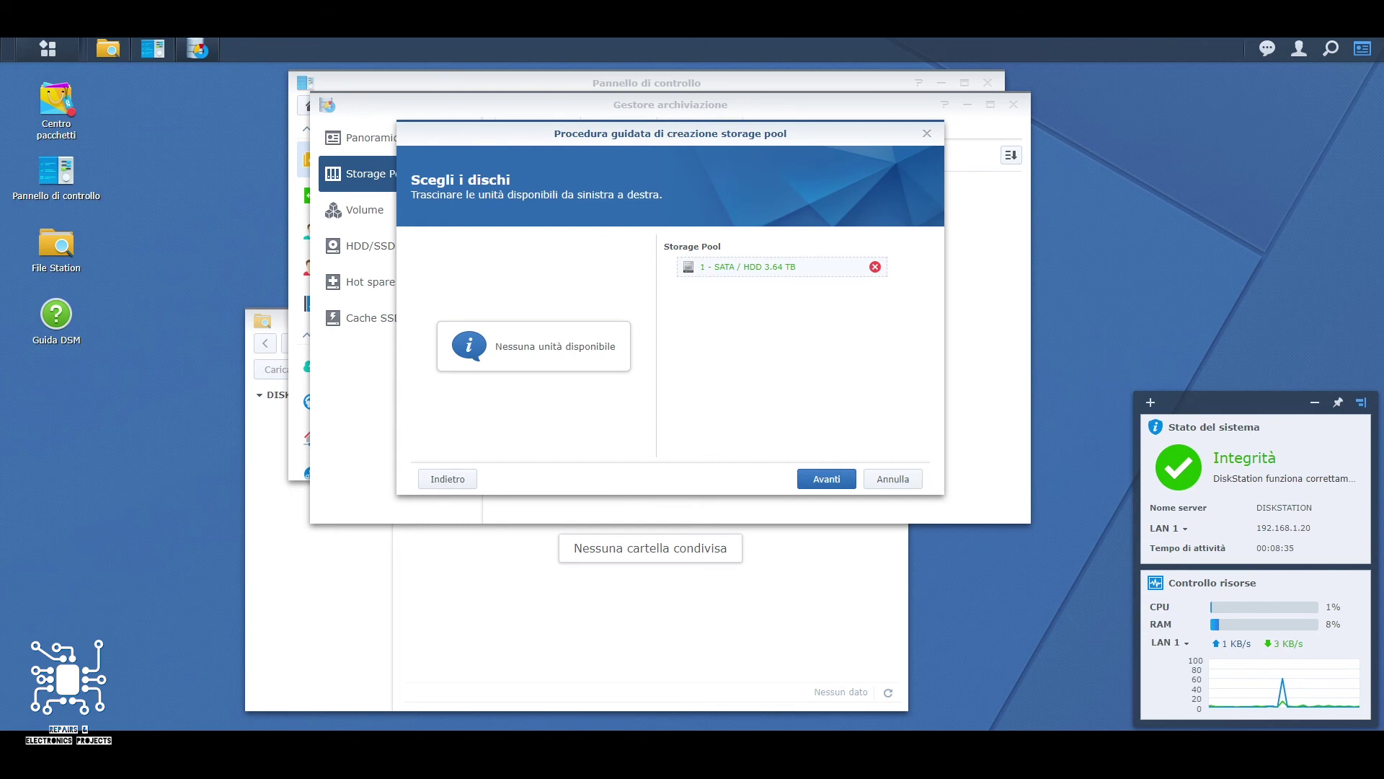
pyautogui.click(819, 481)
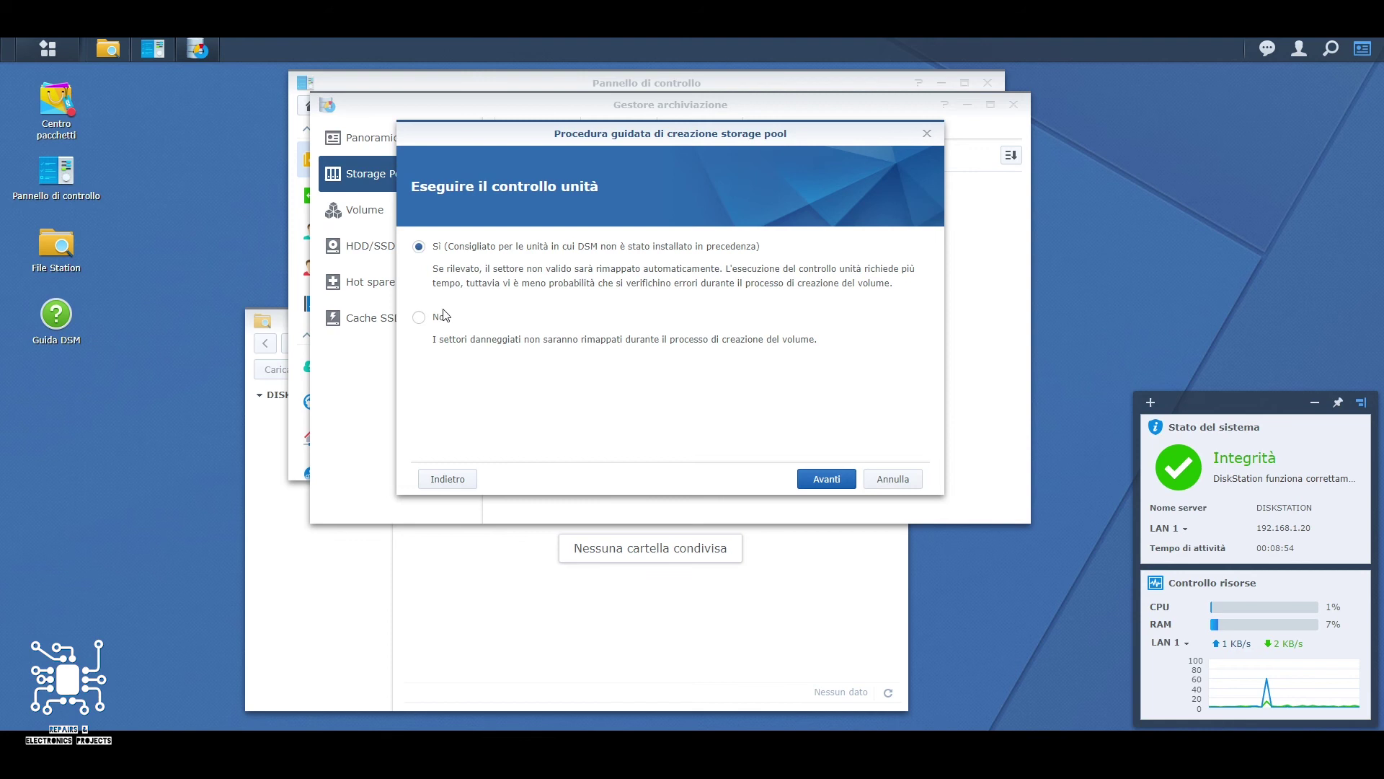
pyautogui.click(418, 317)
pyautogui.click(829, 479)
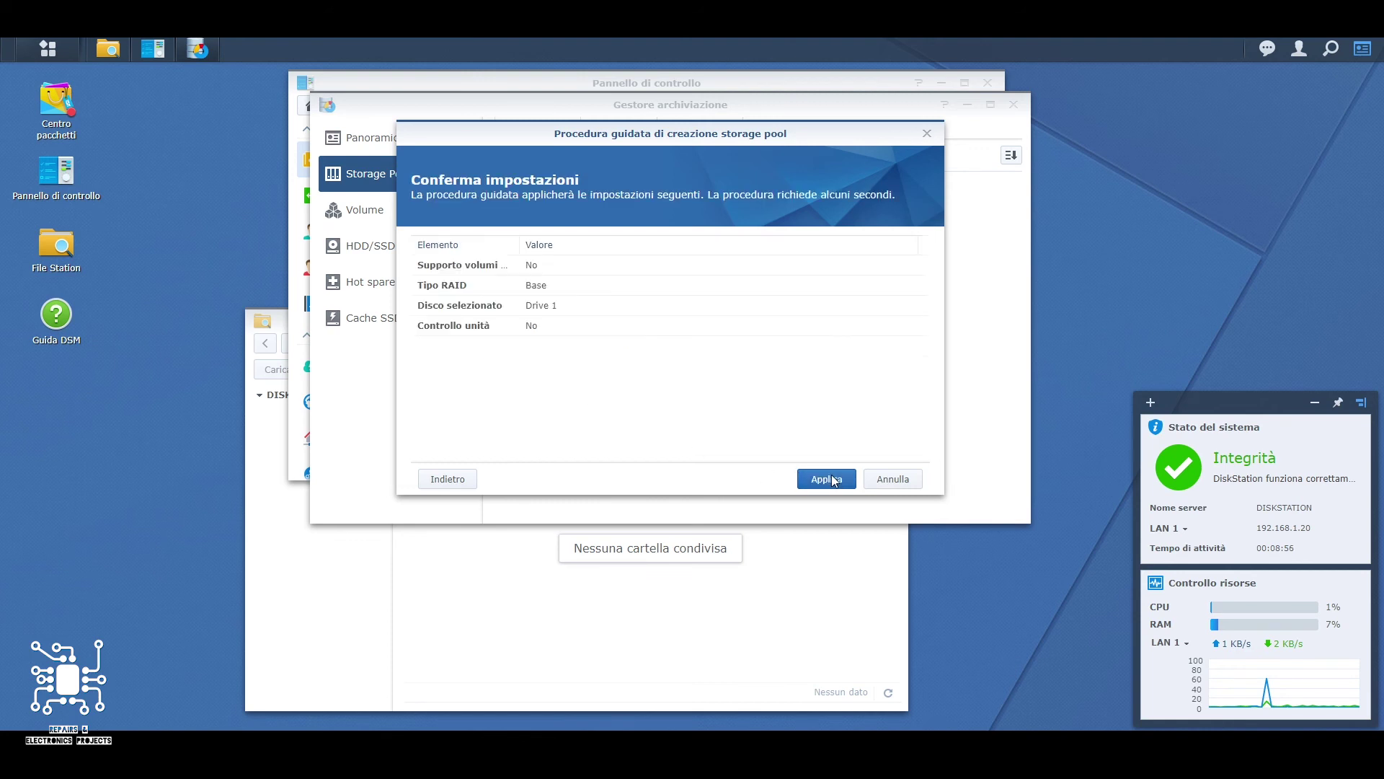
pyautogui.click(827, 479)
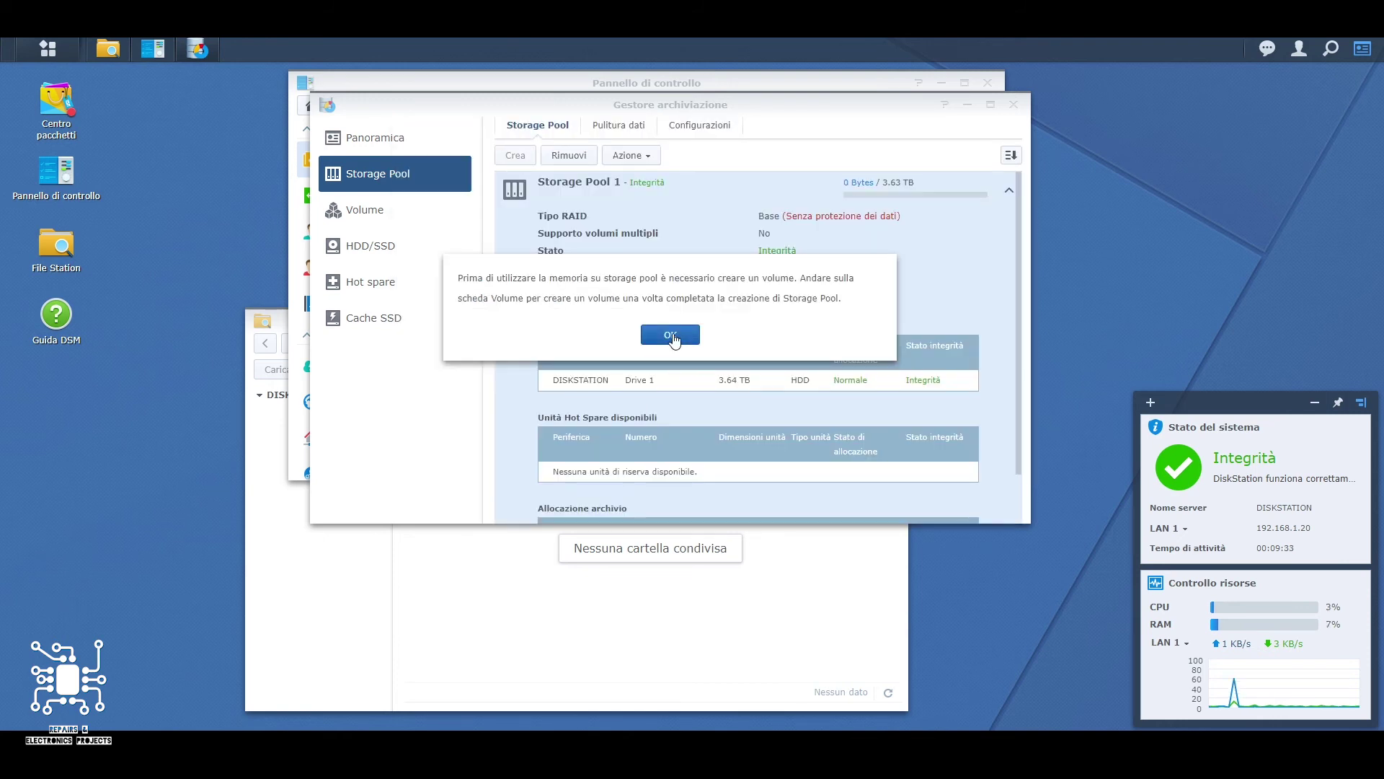
pyautogui.click(673, 333)
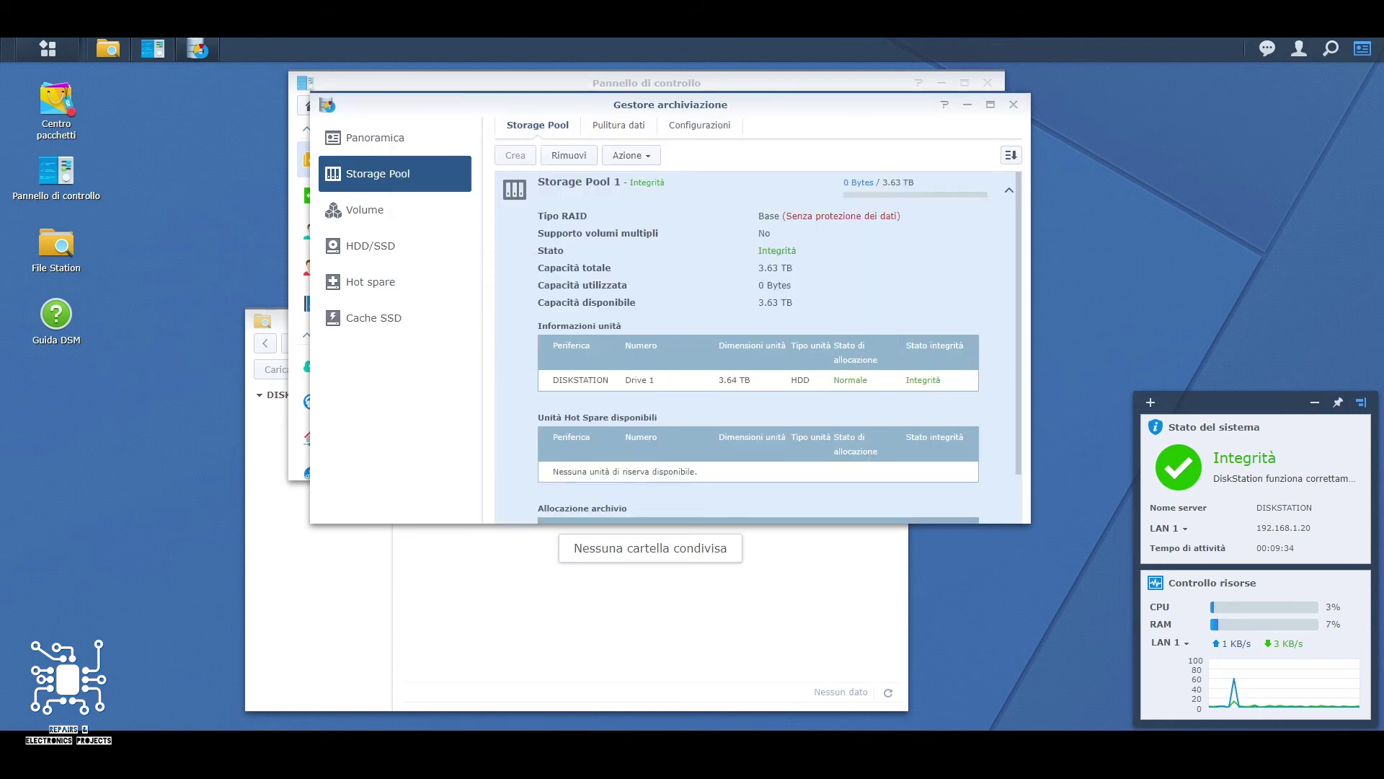
# Create a volume on Storage Pool 1 with the ext4 file system and an allocated capacity of 3721 GB
pyautogui.scroll(-2, 685, 316)
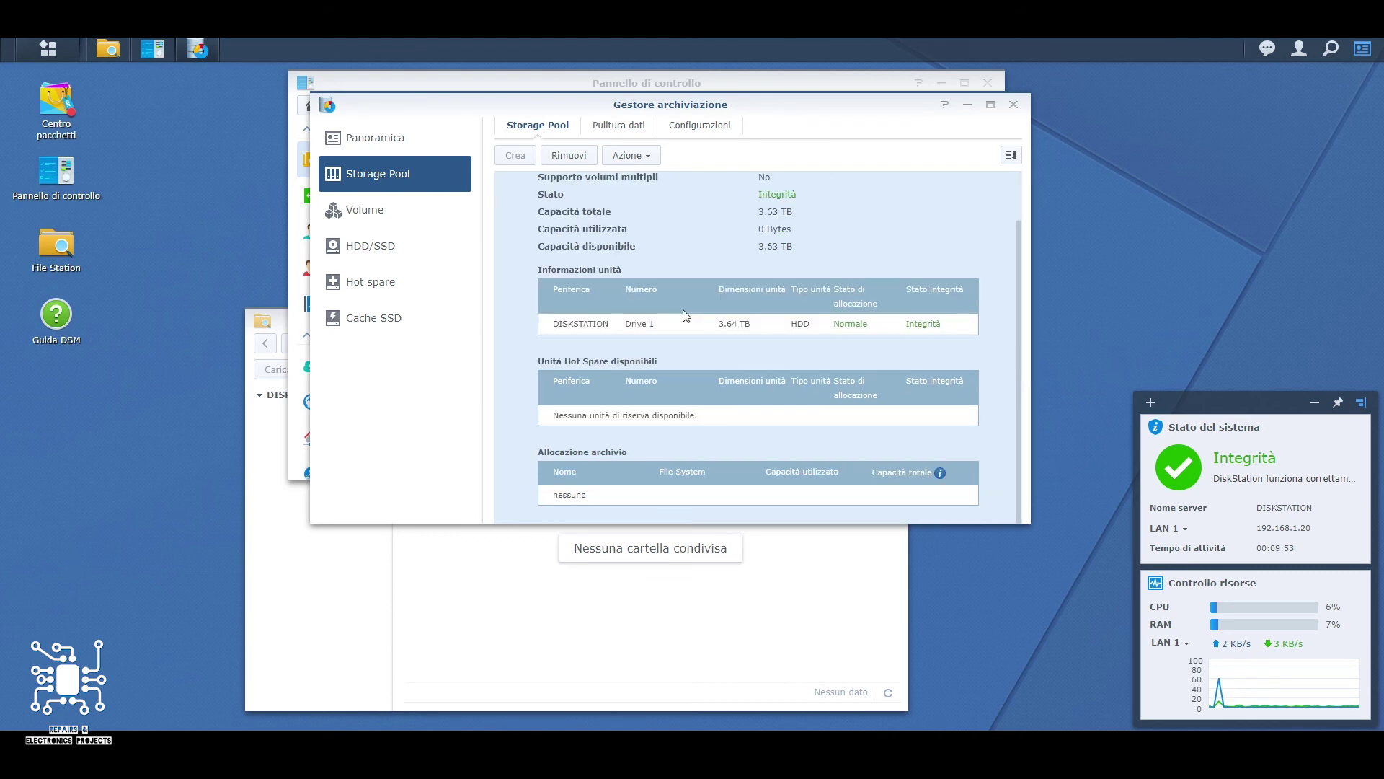
pyautogui.scroll(2, 685, 316)
pyautogui.click(368, 213)
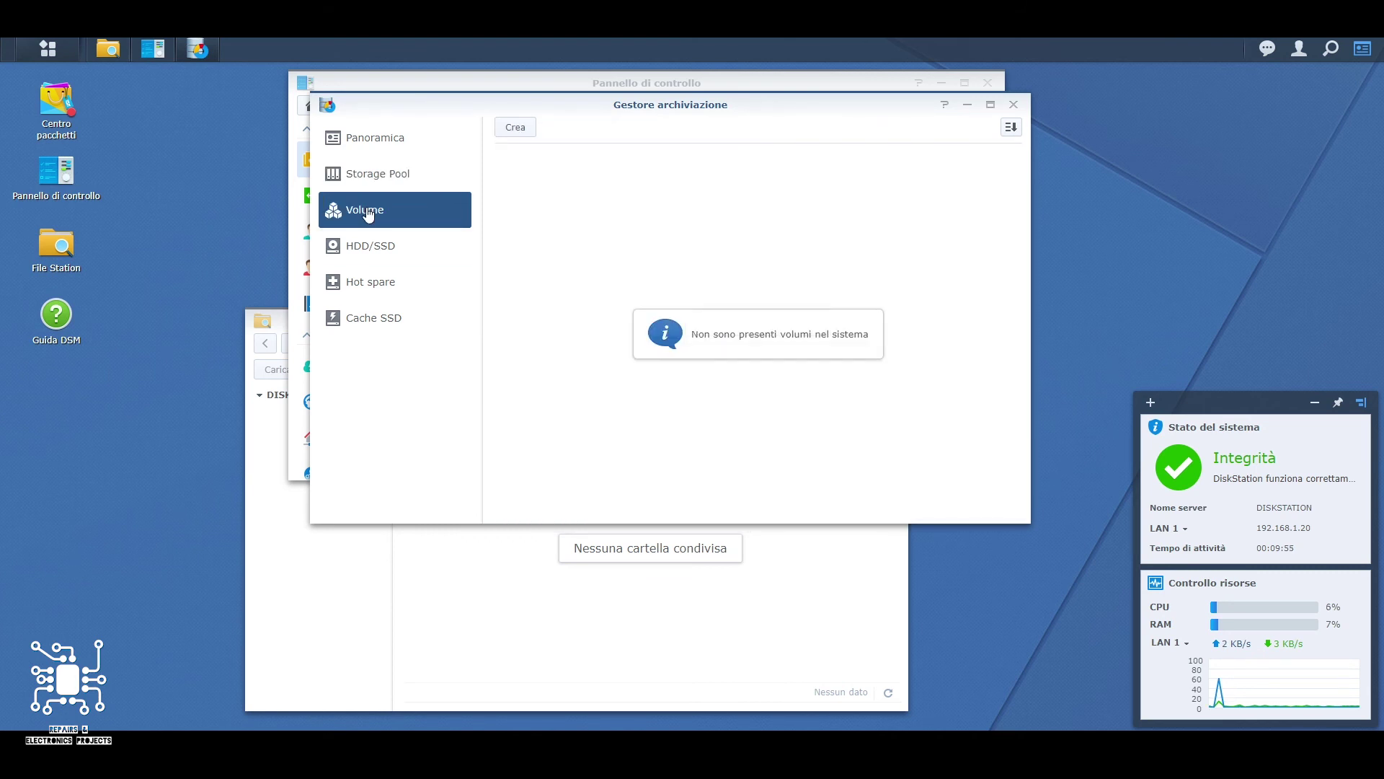
pyautogui.click(515, 127)
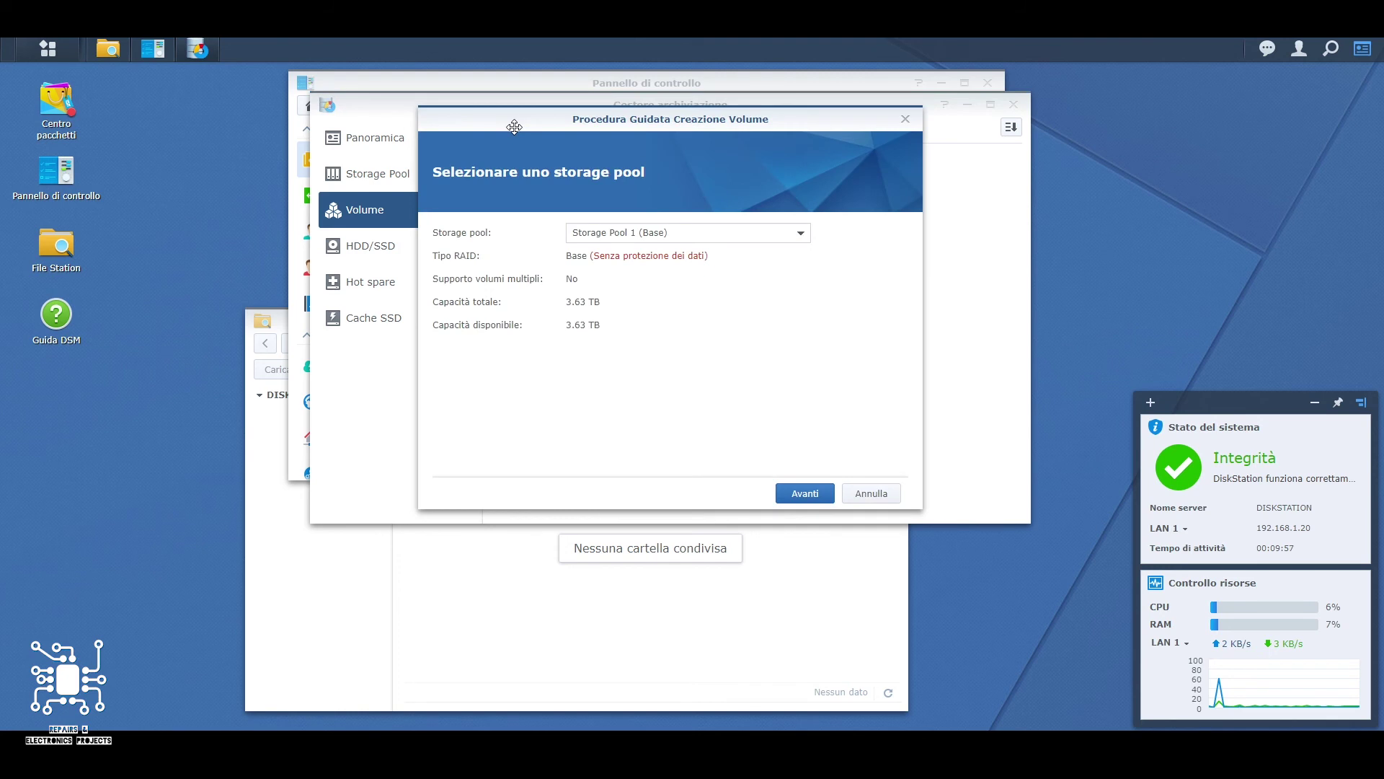
pyautogui.click(690, 243)
pyautogui.click(692, 243)
pyautogui.click(805, 494)
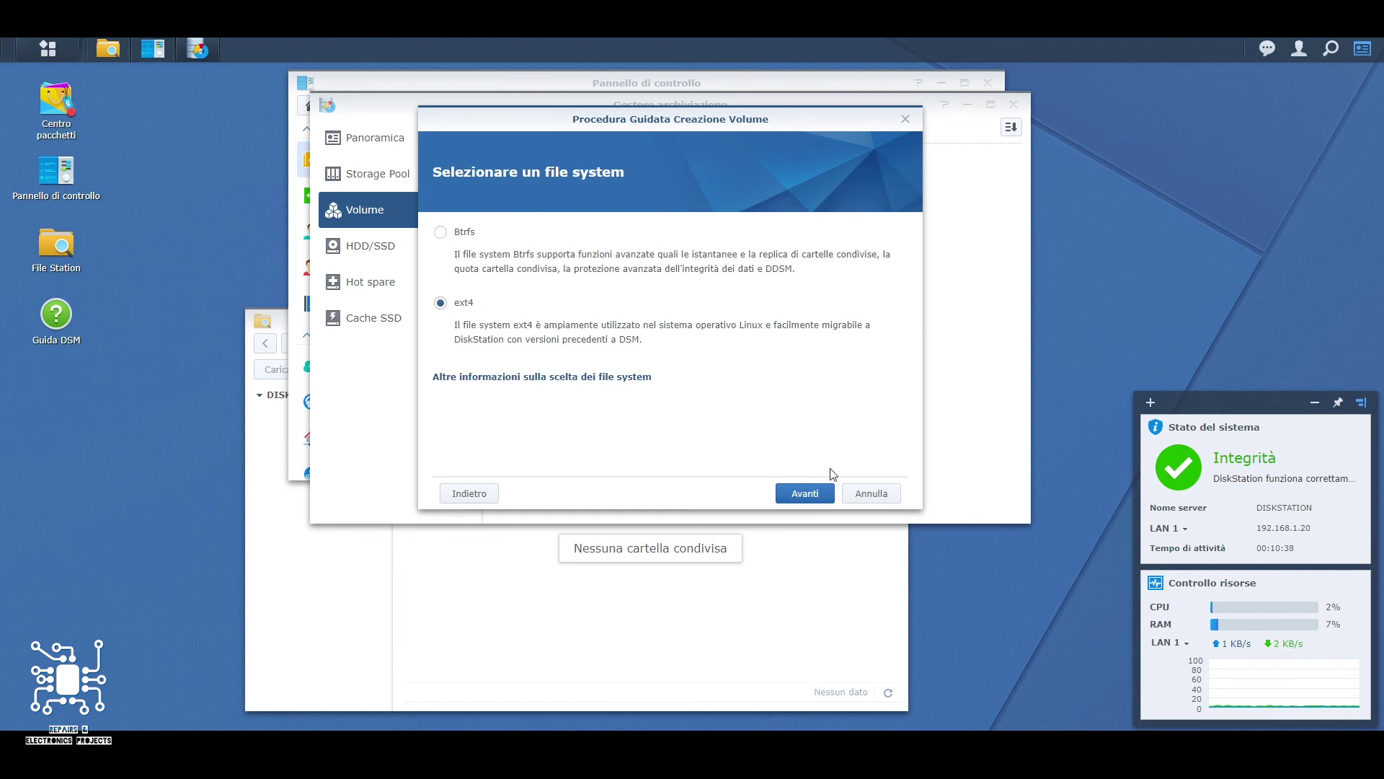
pyautogui.click(808, 496)
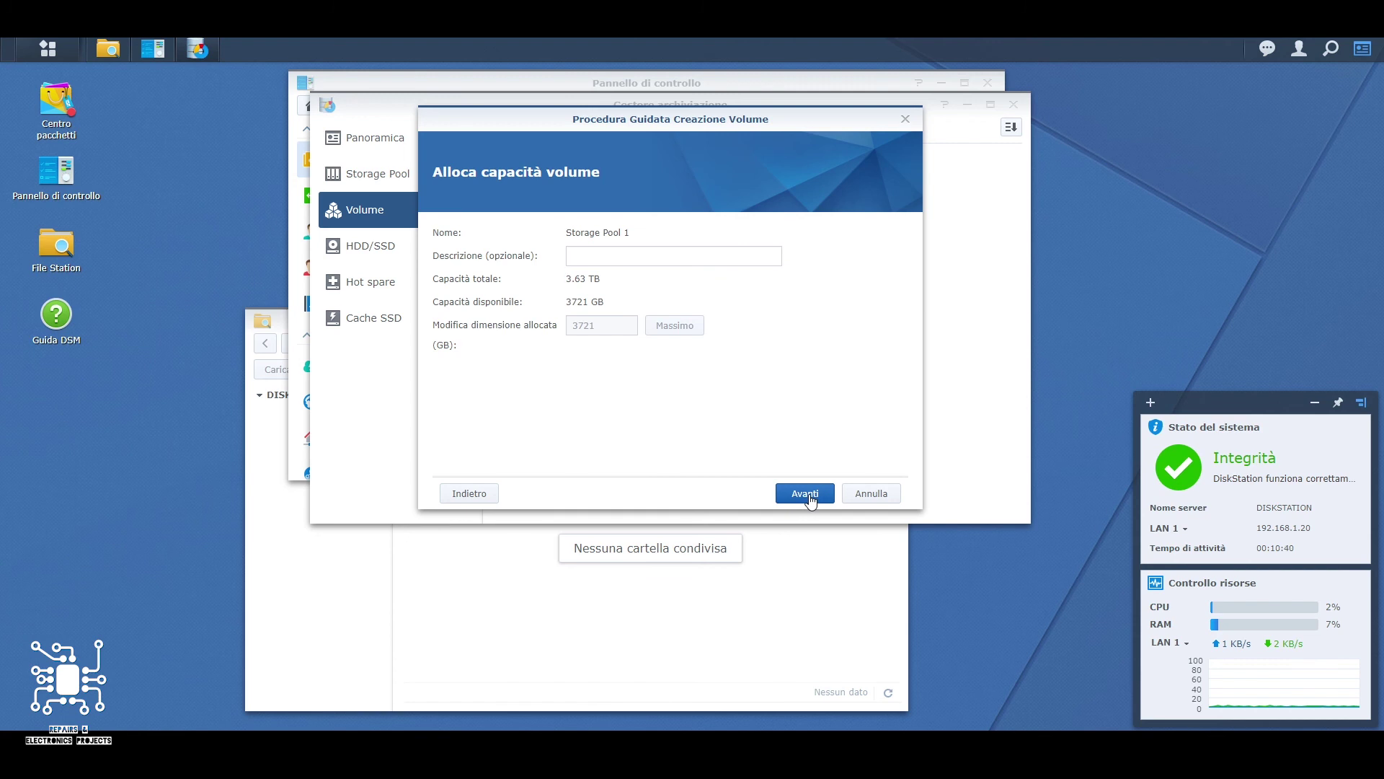
pyautogui.click(807, 496)
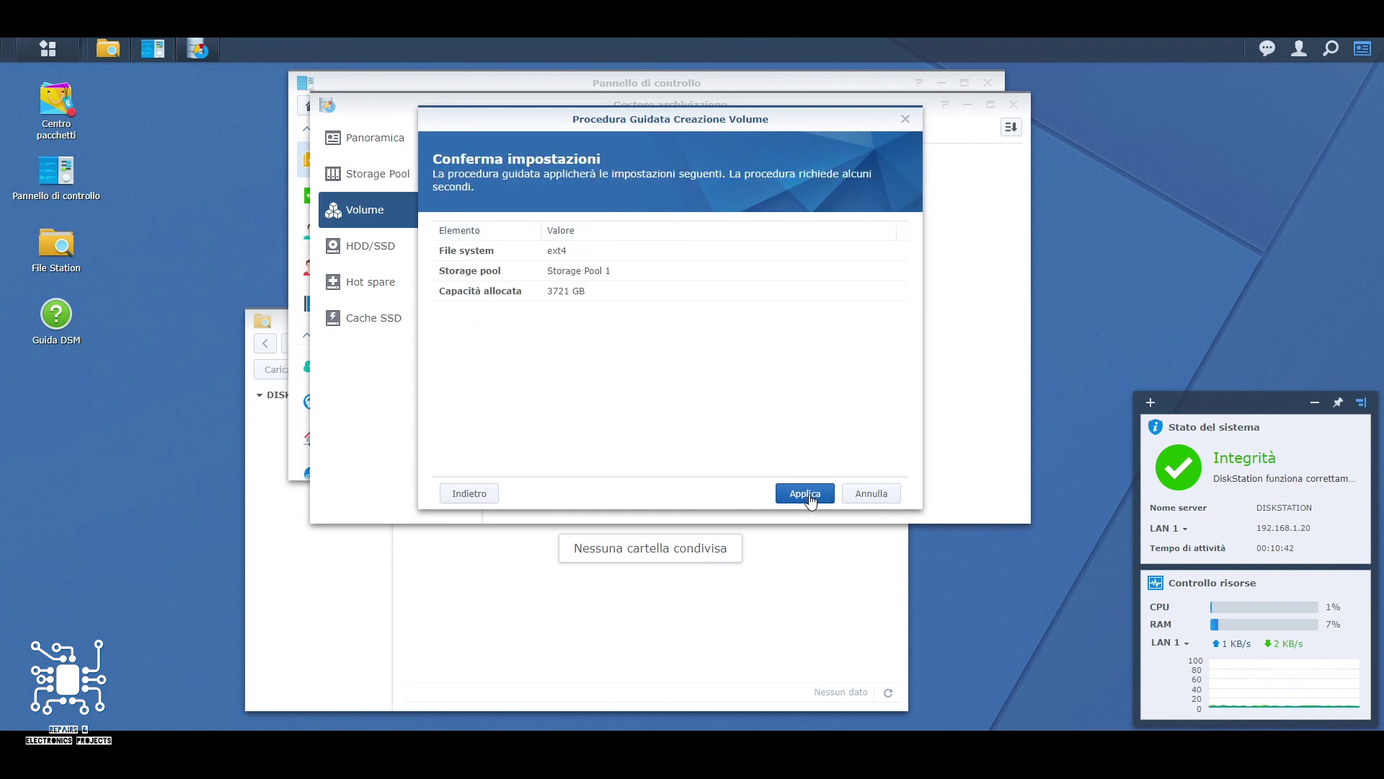
pyautogui.click(806, 495)
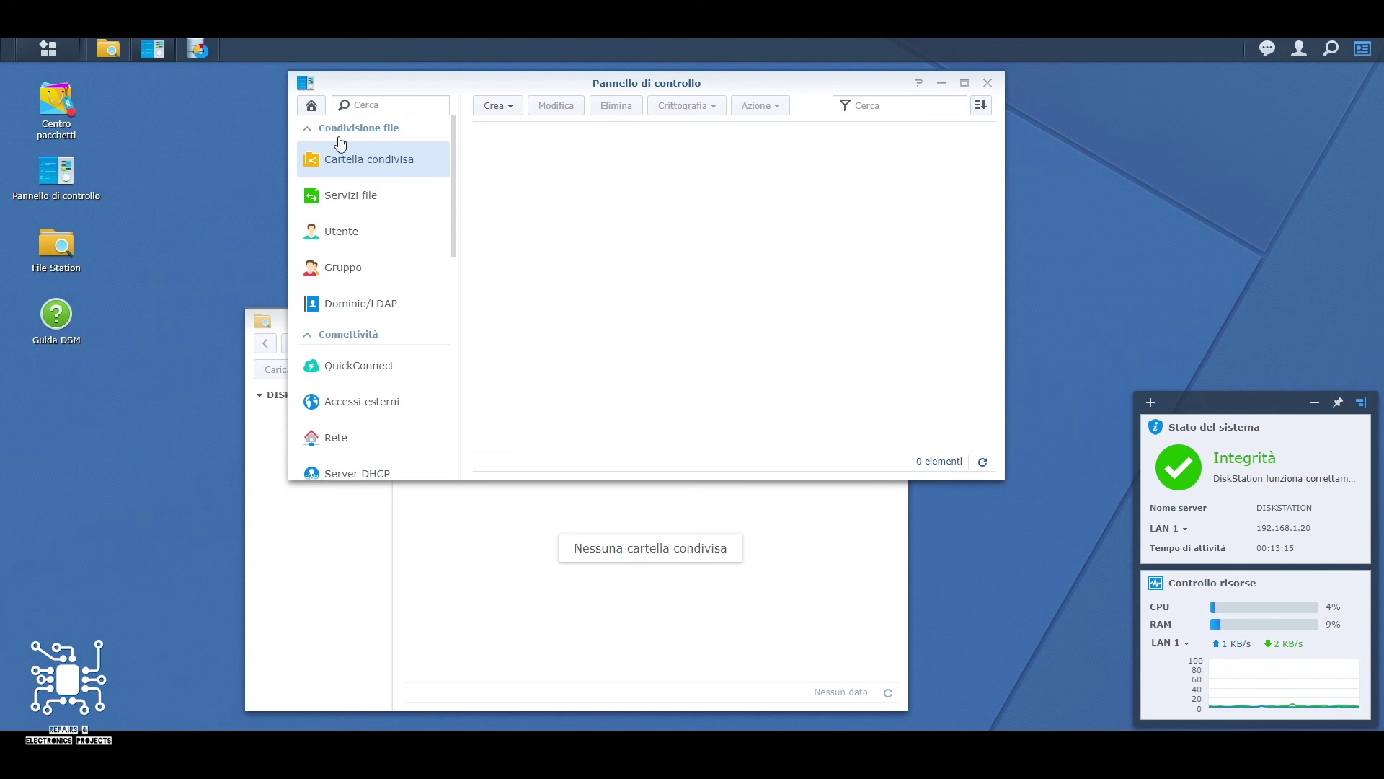
# Create a shared folder named NAS on Volume 1 with the recycle bin disabled
pyautogui.click(503, 112)
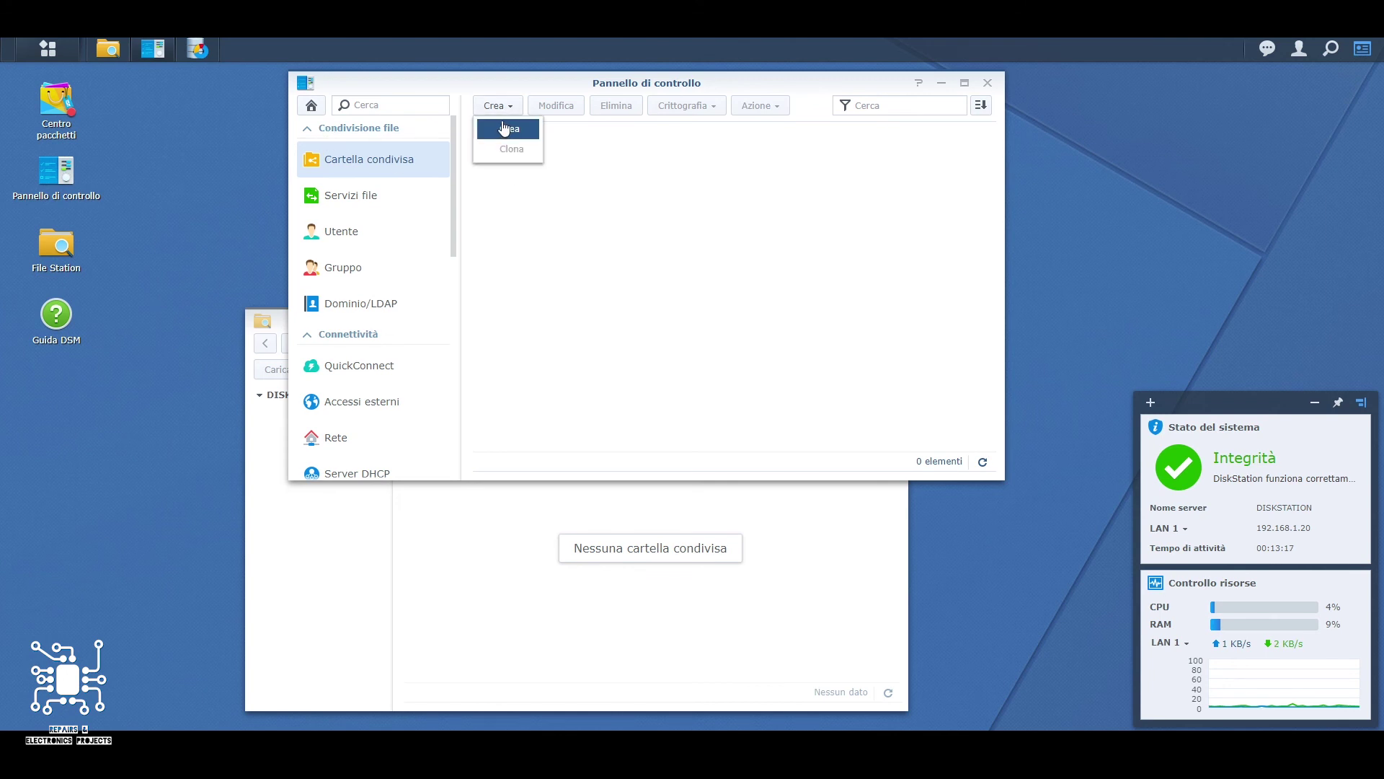
pyautogui.click(503, 131)
pyautogui.click(550, 191)
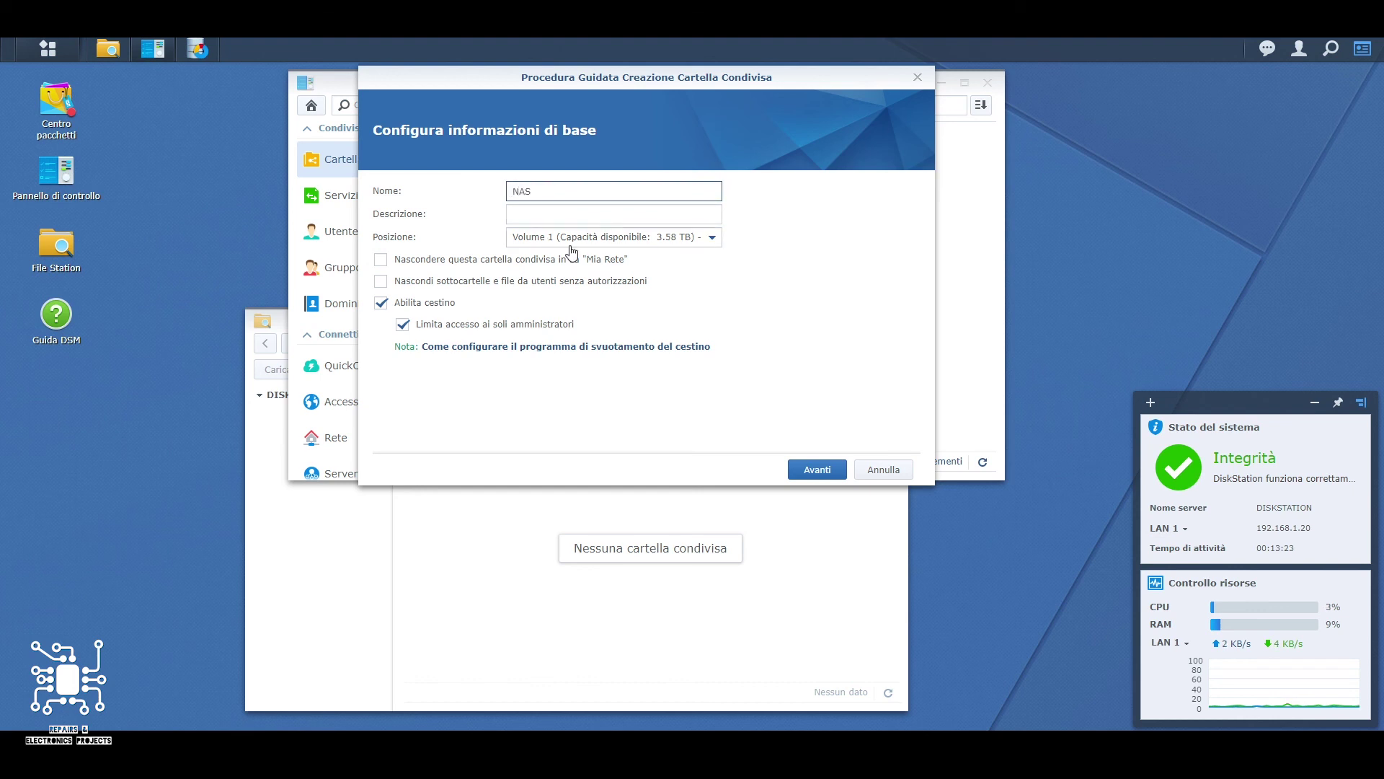
pyautogui.click(403, 325)
pyautogui.click(381, 303)
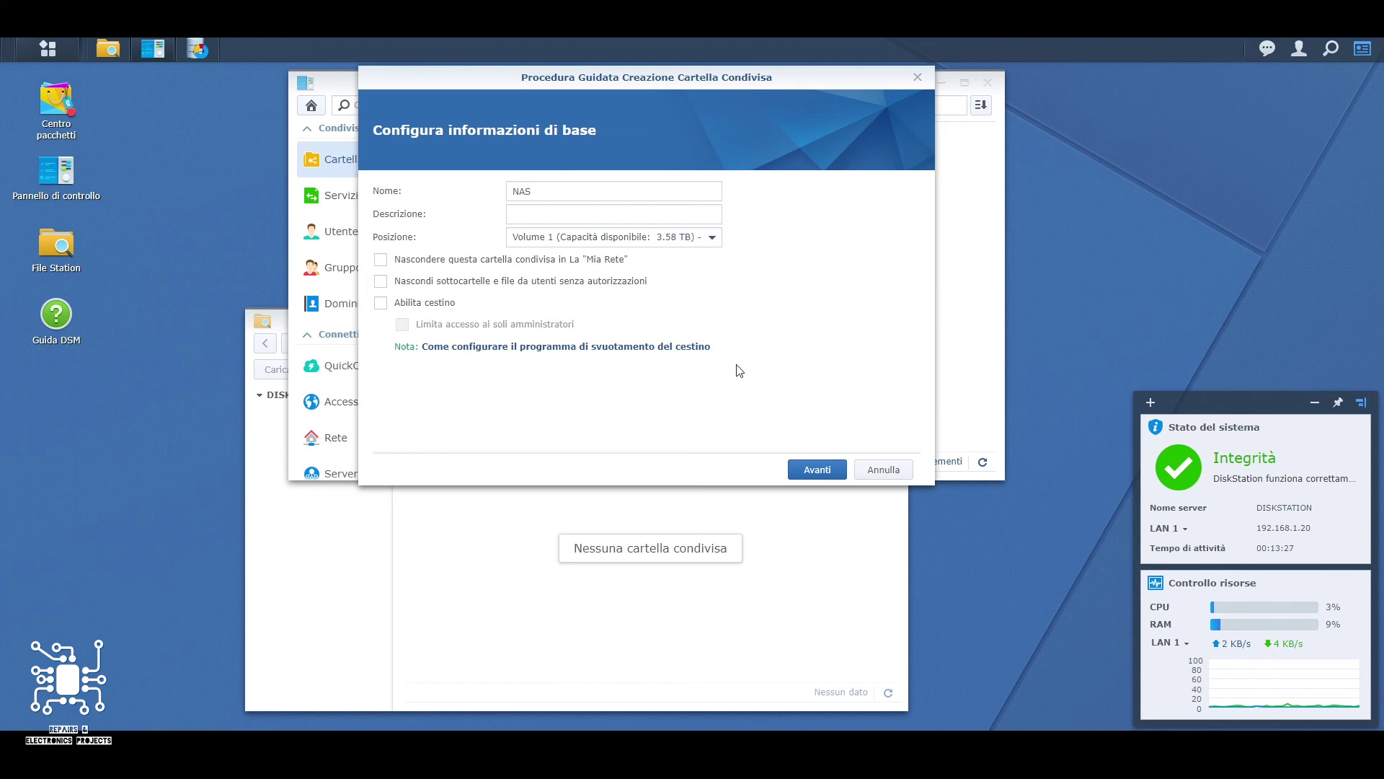
pyautogui.click(819, 470)
pyautogui.click(820, 470)
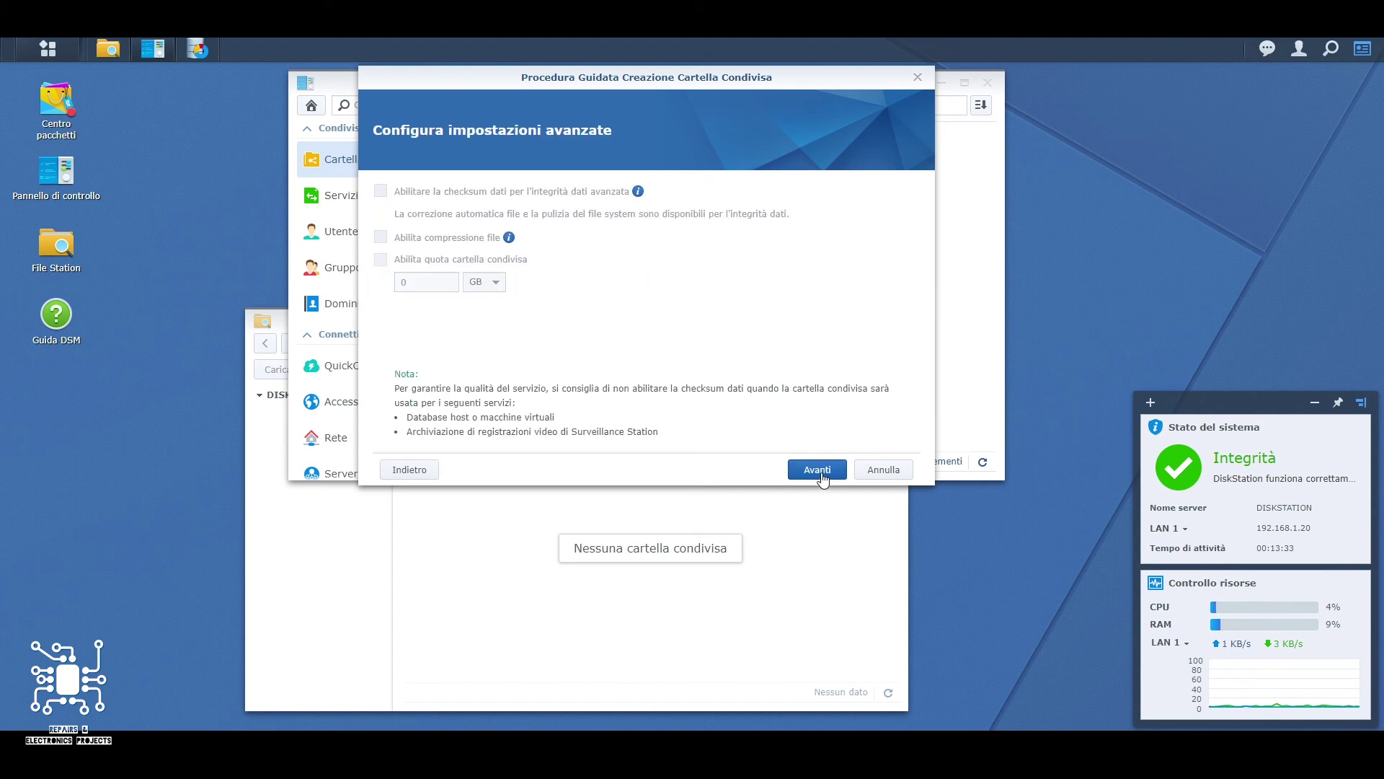
pyautogui.click(819, 470)
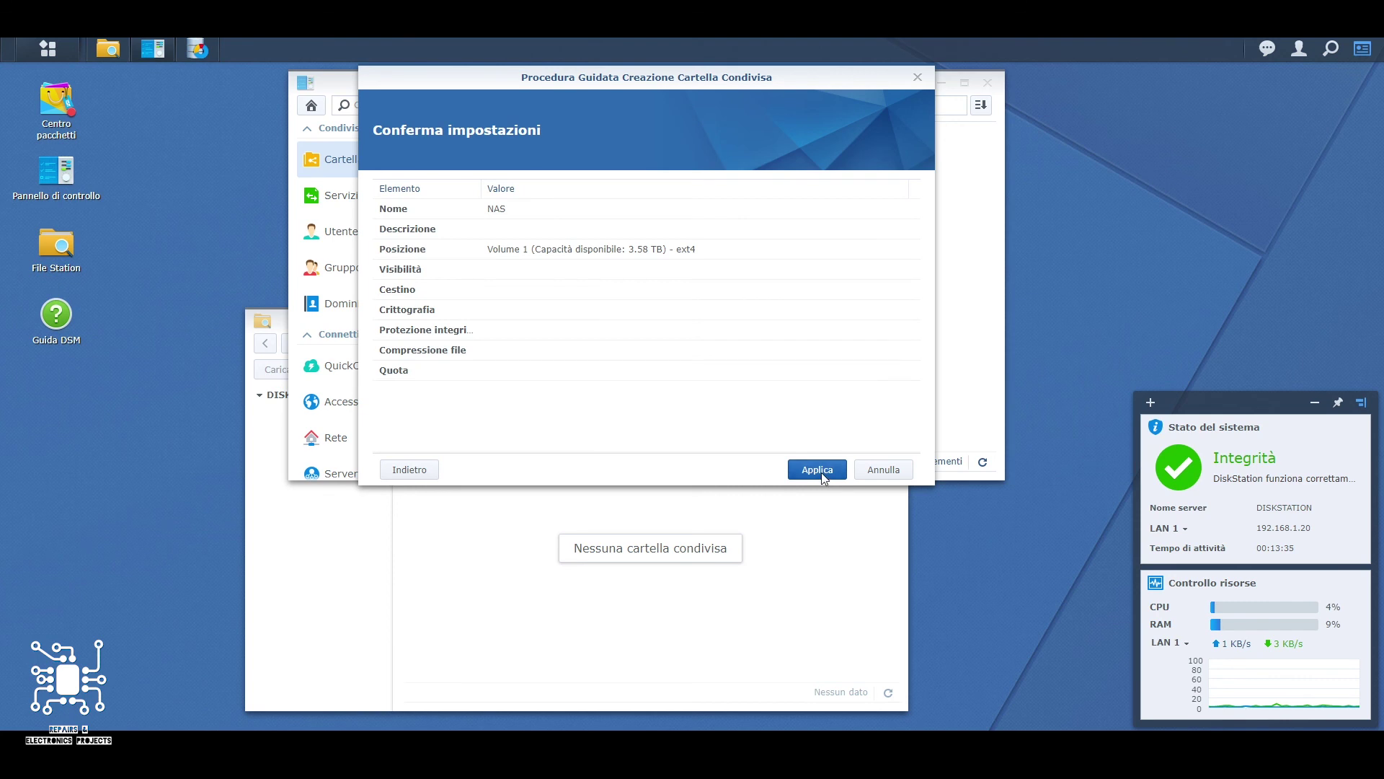
pyautogui.click(822, 476)
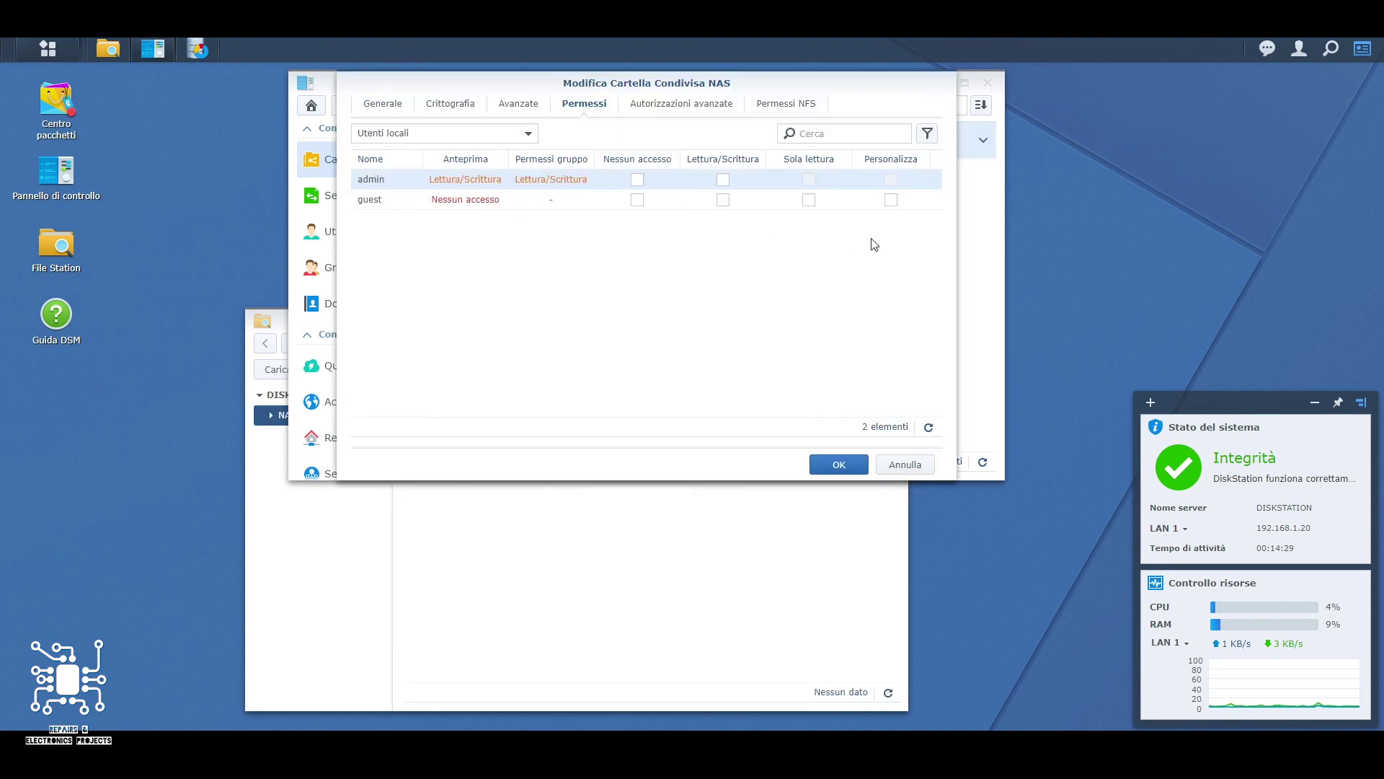
# Grant the admin and guest users read/write permission on the NAS shared folder
pyautogui.click(724, 179)
pyautogui.click(723, 199)
pyautogui.click(835, 465)
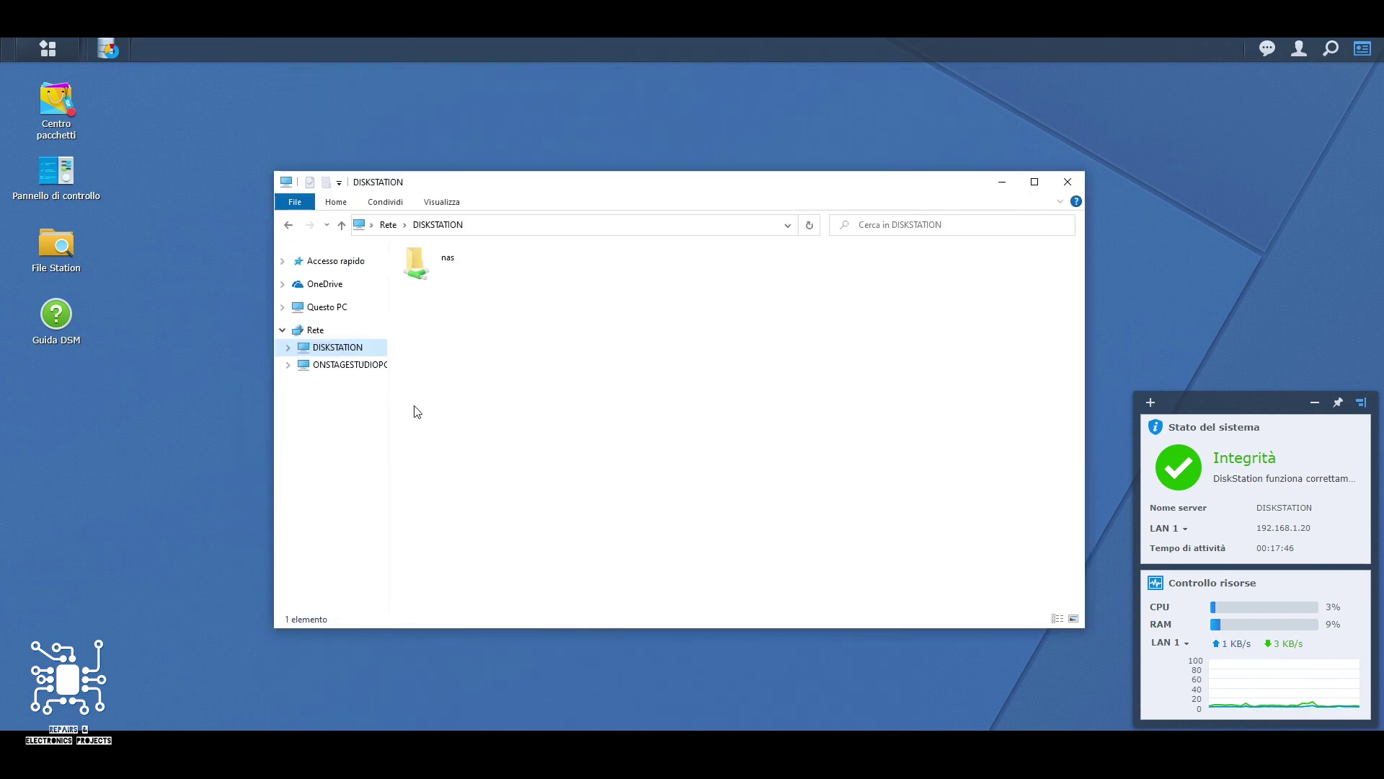
# Open the nas share on DISKSTATION and create a text document named Prova NAS in it
pyautogui.click(426, 271)
pyautogui.doubleClick(426, 272)
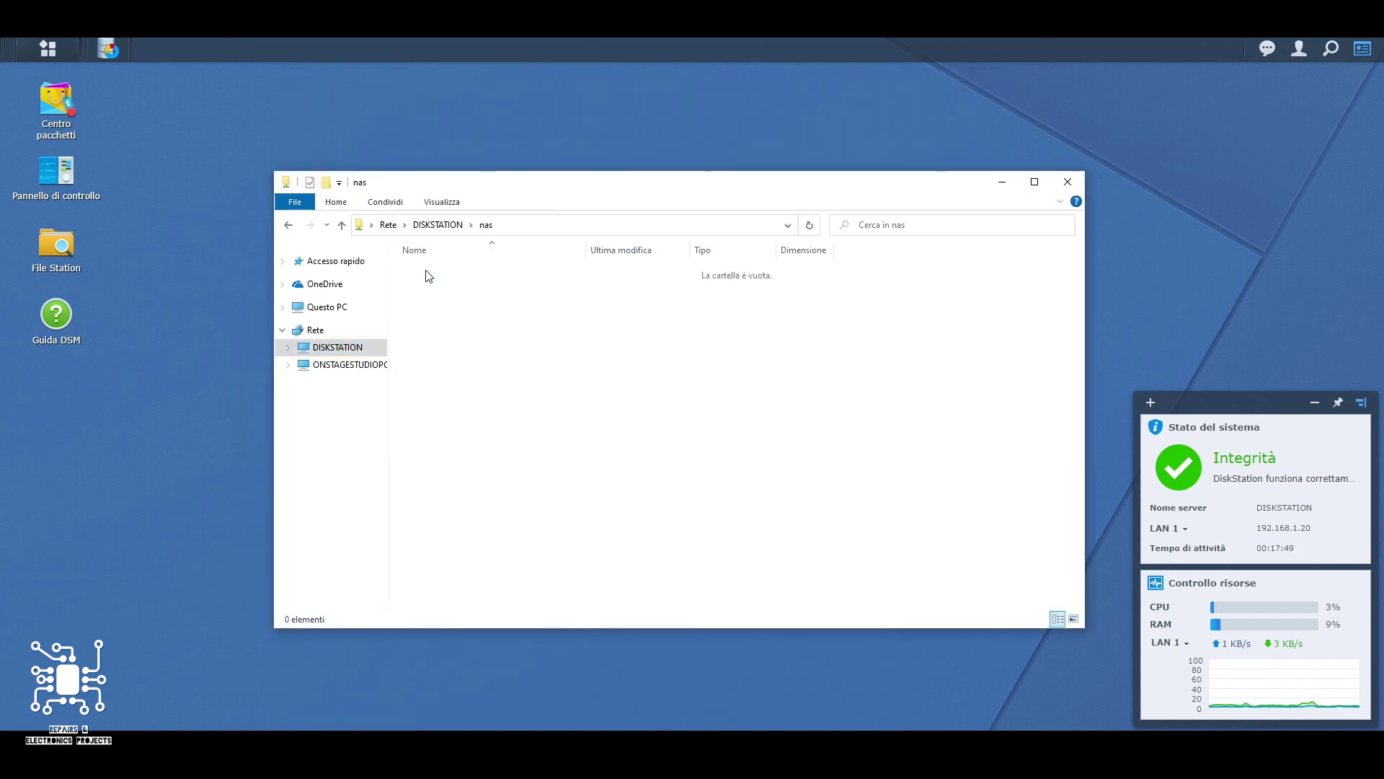
pyautogui.rightClick(479, 393)
pyautogui.moveTo(604, 554)
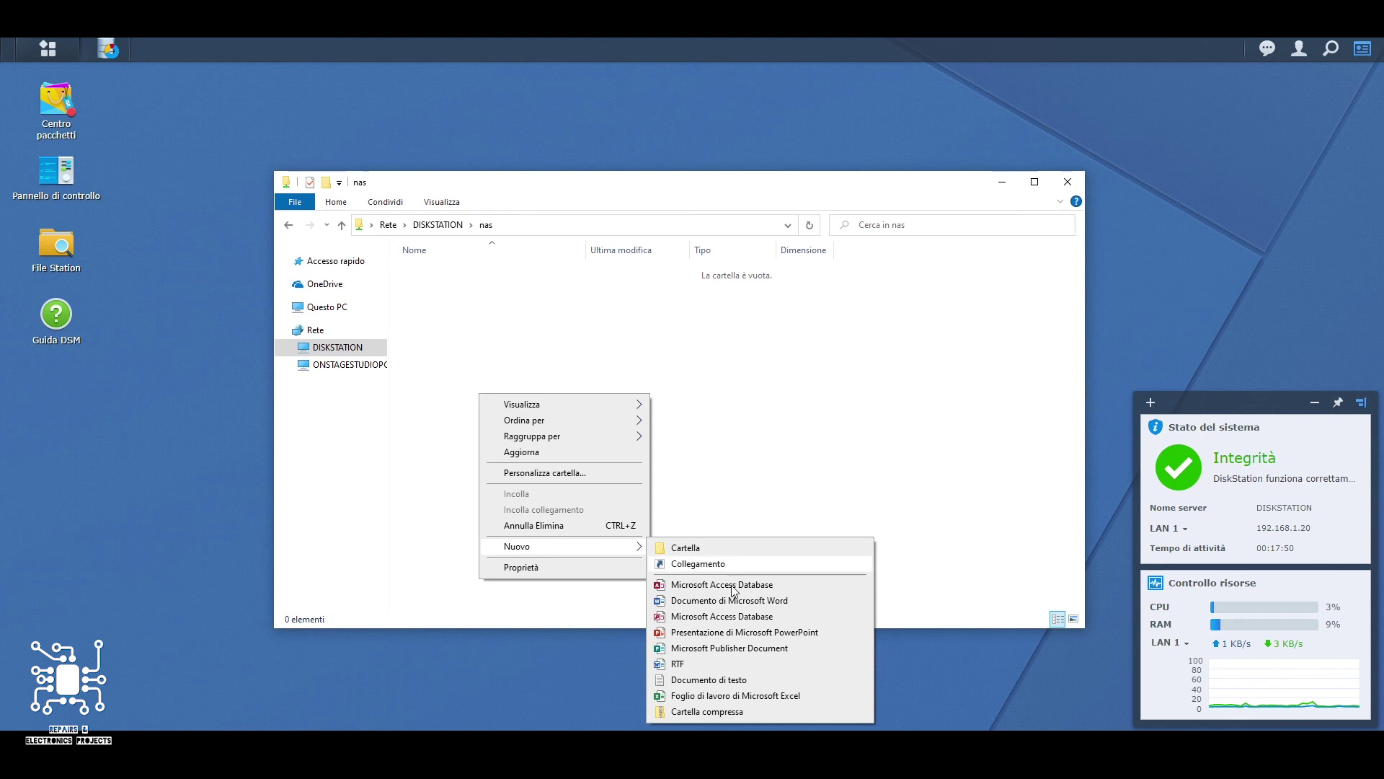
pyautogui.click(752, 680)
pyautogui.write('Prova NAS')
pyautogui.press('Return')
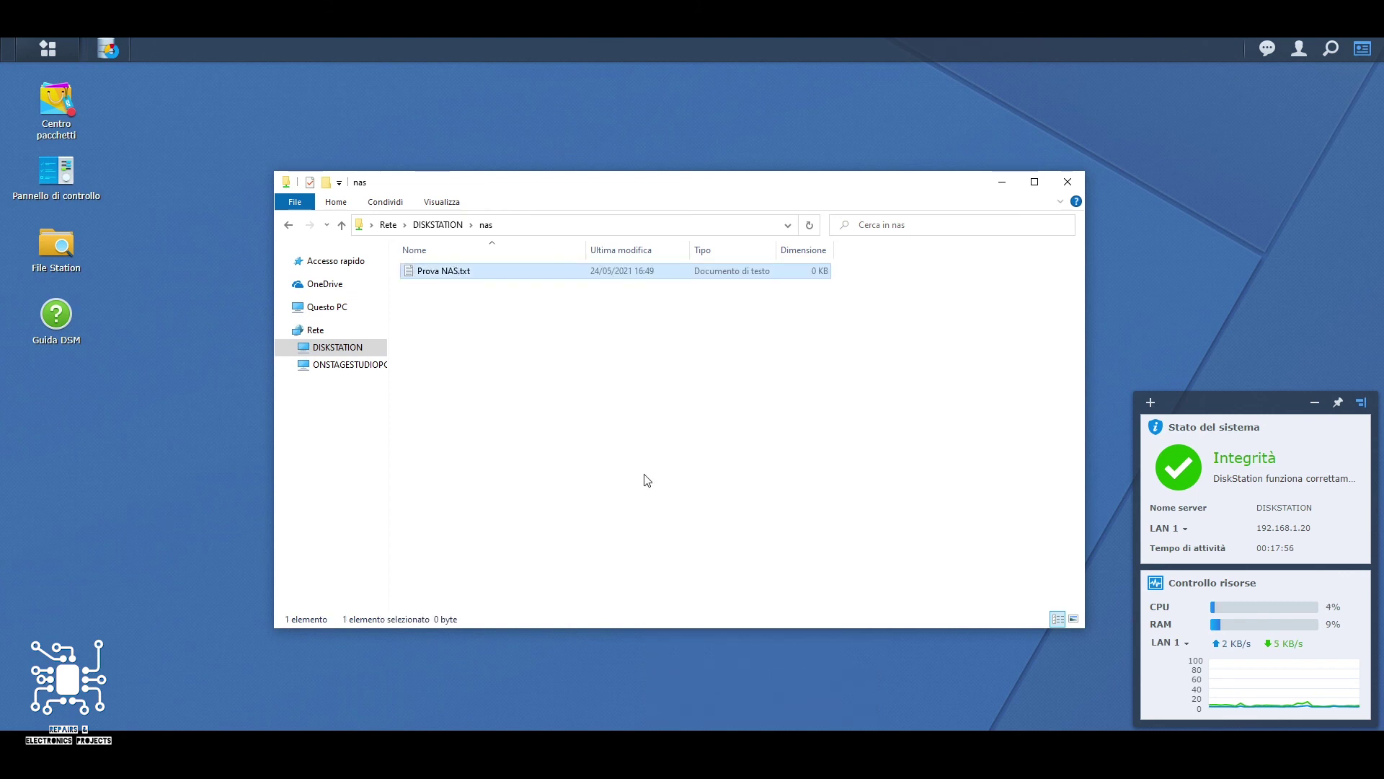
# Write "FUNZIONA!!!" followed by seven line breaks in Prova NAS.txt, save the file, and close it
pyautogui.press('Return')
pyautogui.write('FUNZIONA!!!')
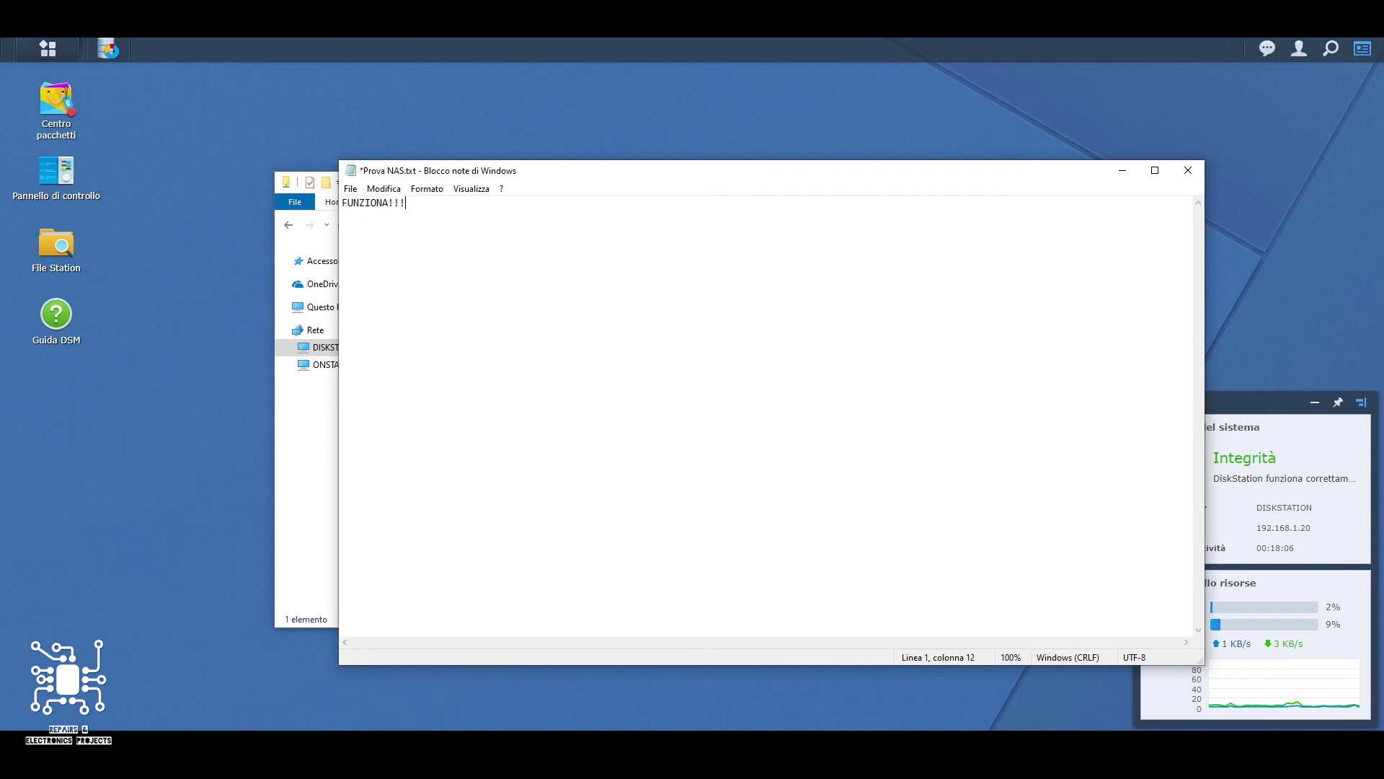
pyautogui.press('Return')
pyautogui.press('Return')
pyautogui.press('Return')
pyautogui.press('Return')
pyautogui.press('Return')
pyautogui.press('Return')
pyautogui.press('Return')
pyautogui.click(351, 189)
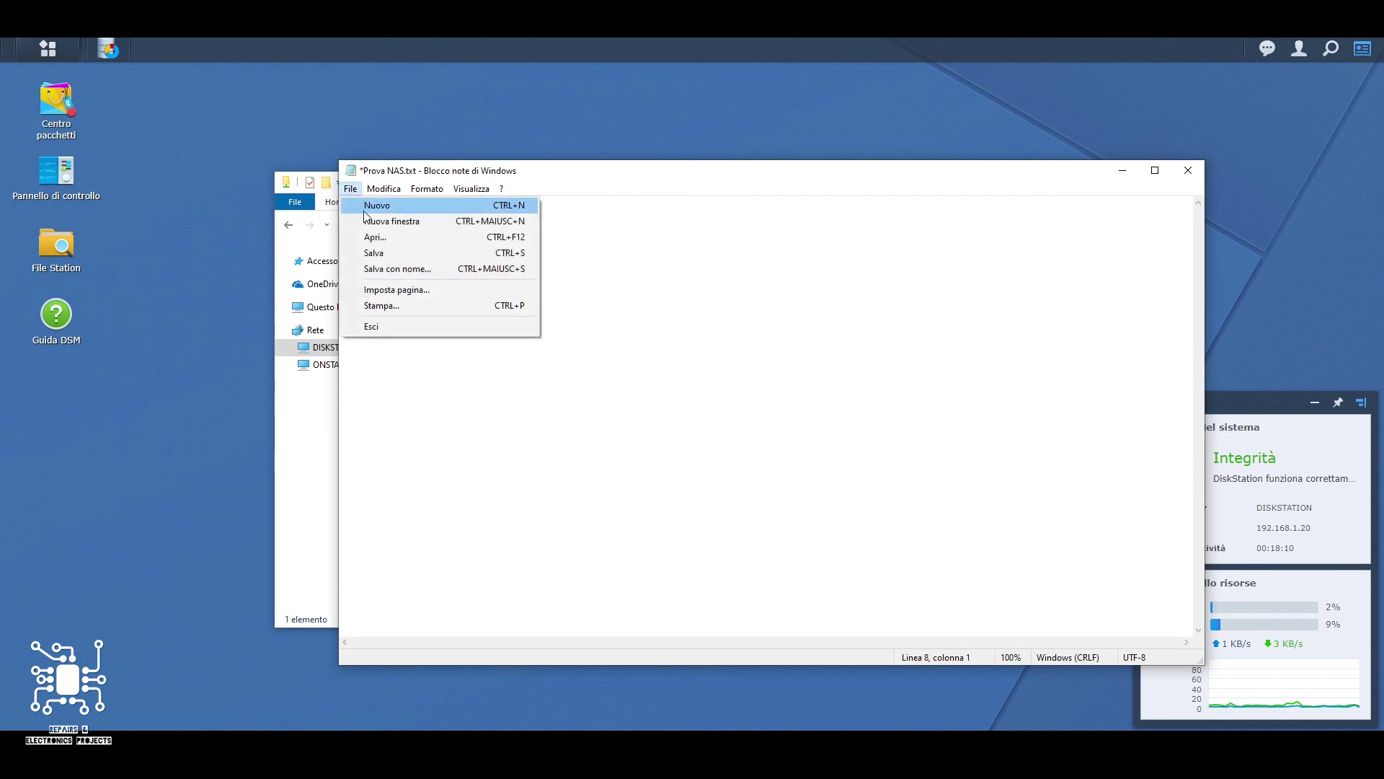
pyautogui.click(376, 253)
pyautogui.click(1188, 171)
pyautogui.click(528, 406)
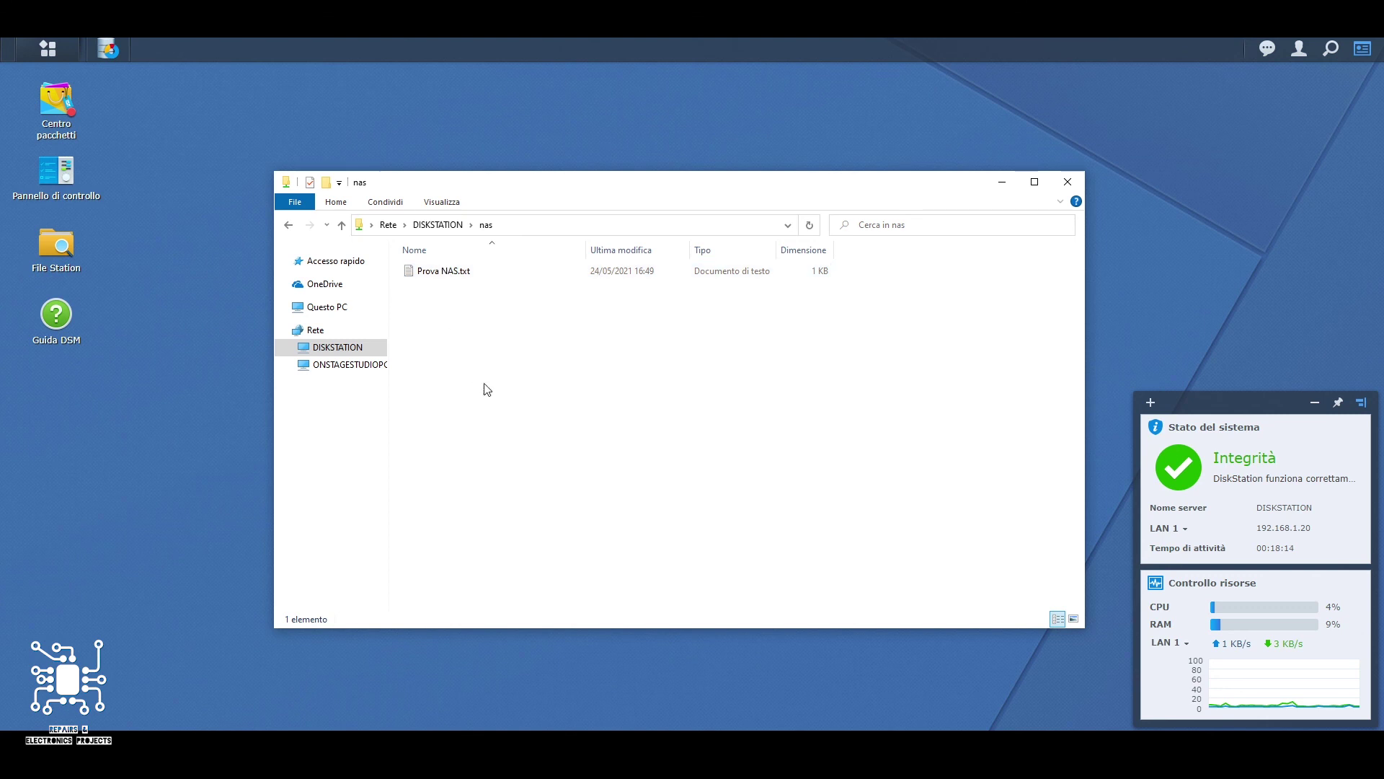
# Close the Windows share window and check the NAS folder's contents in File Station, closing it when done
pyautogui.click(1068, 181)
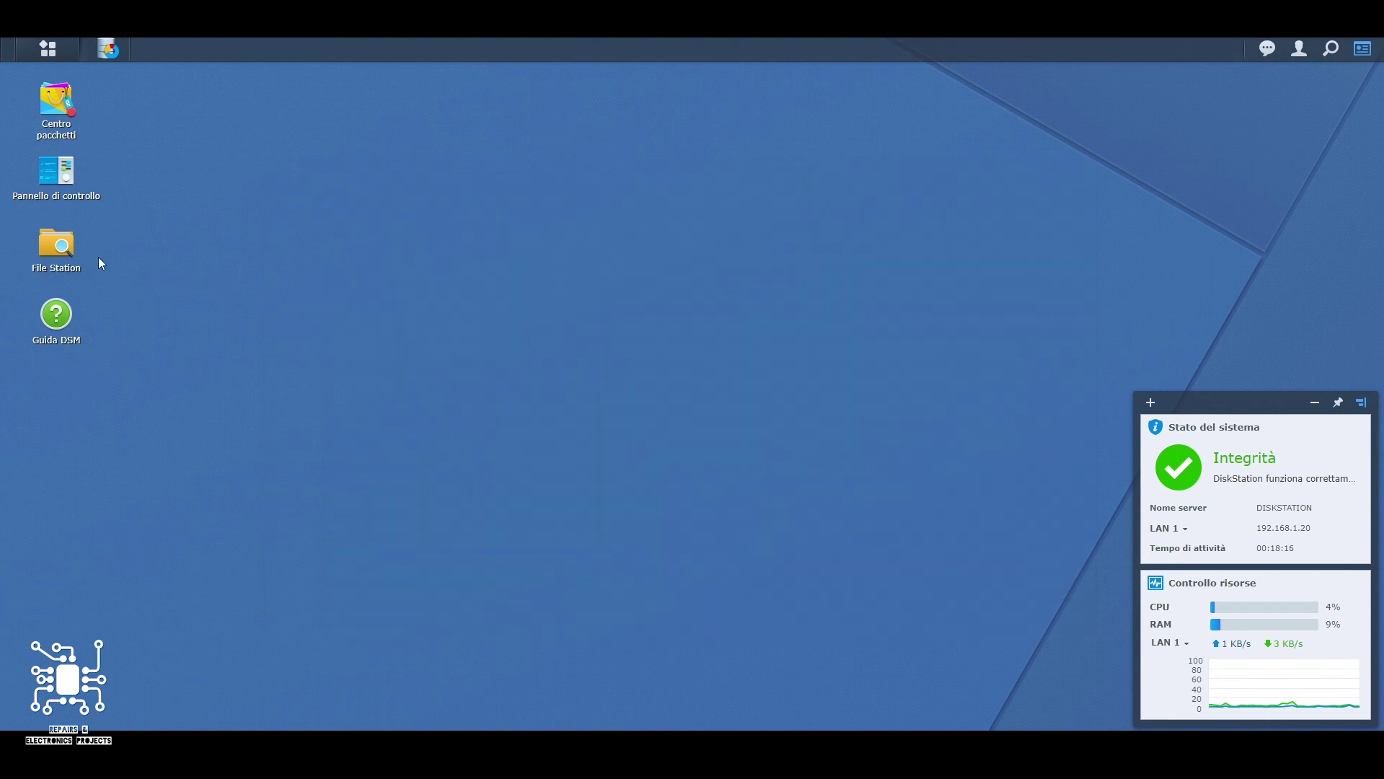
pyautogui.doubleClick(59, 249)
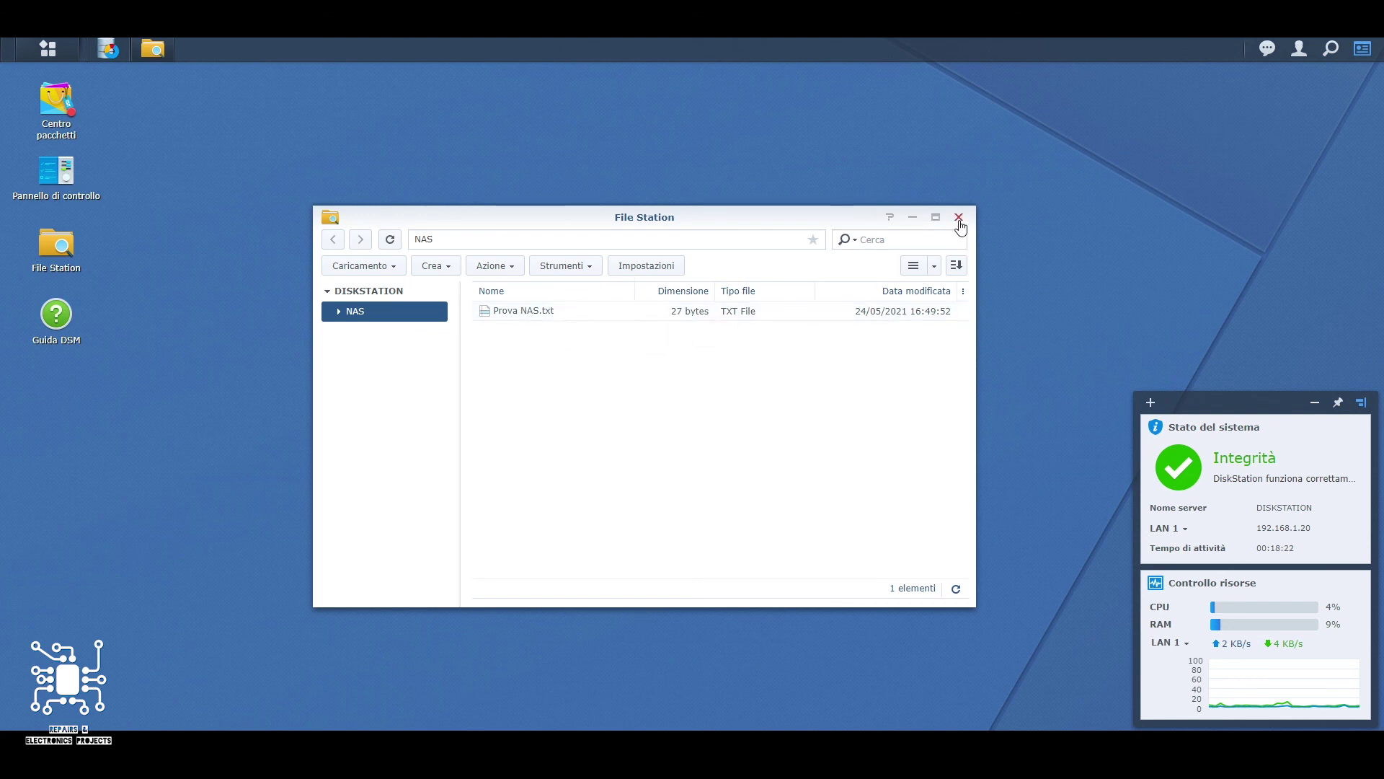
pyautogui.click(959, 218)
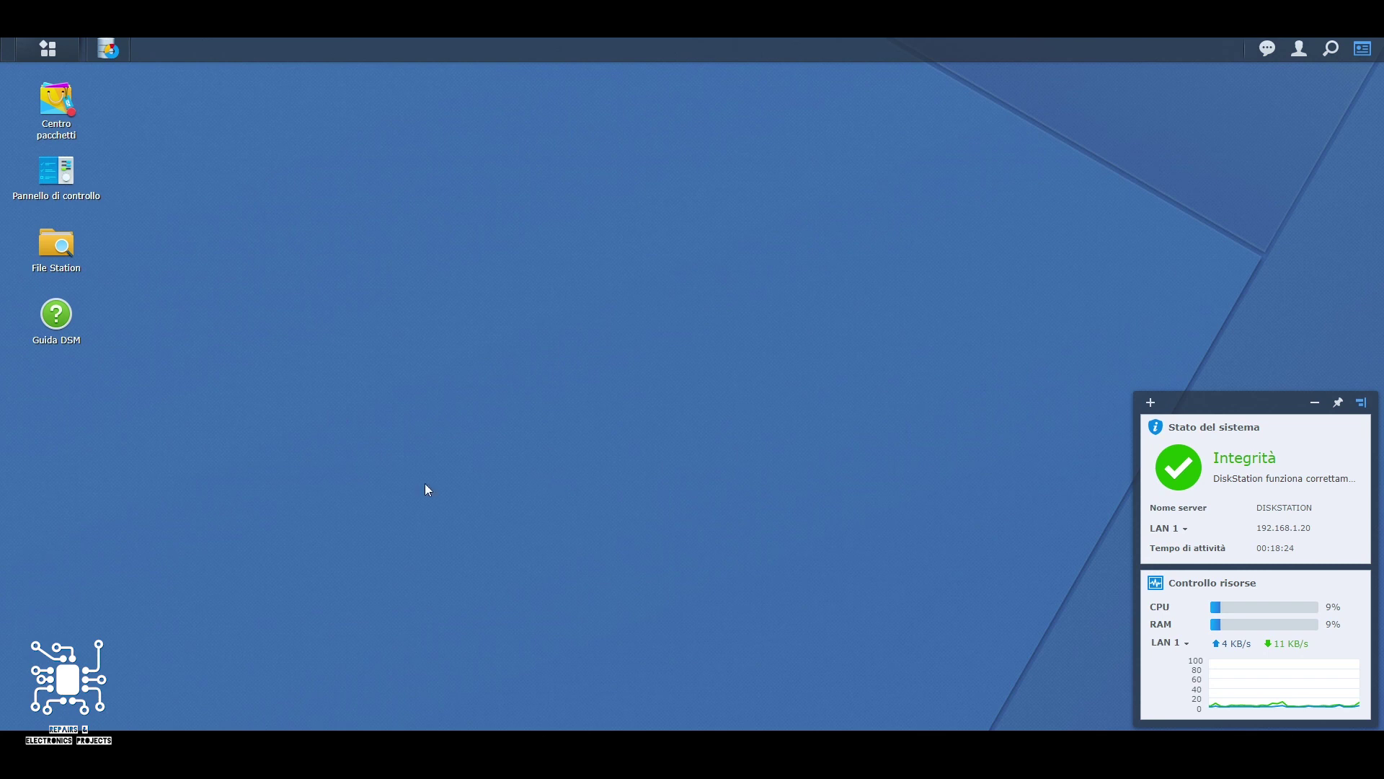